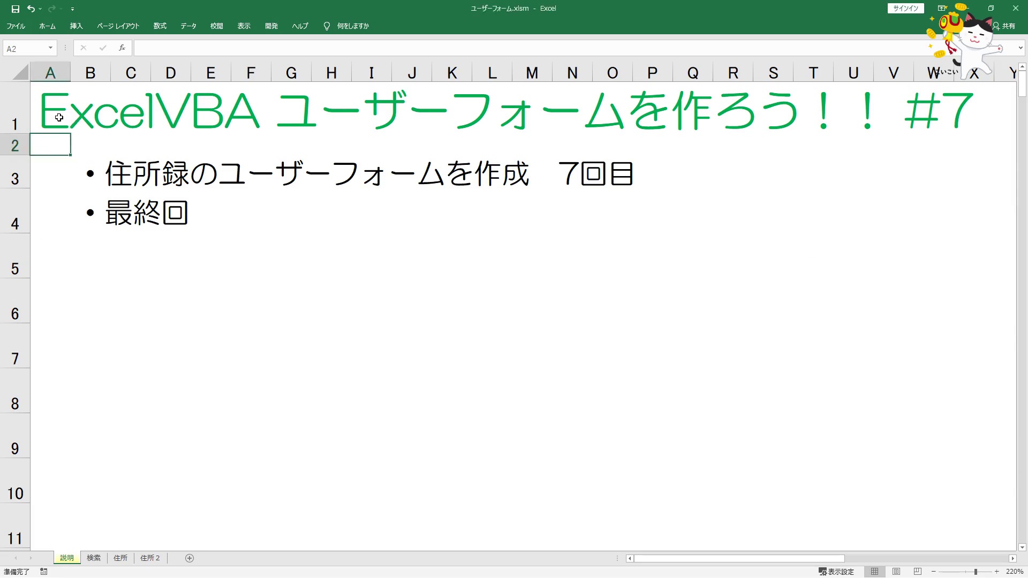
Step: Highlight the series title and the bullet lines, including the 最終回 line
left_click_drag(47, 121, 980, 117)
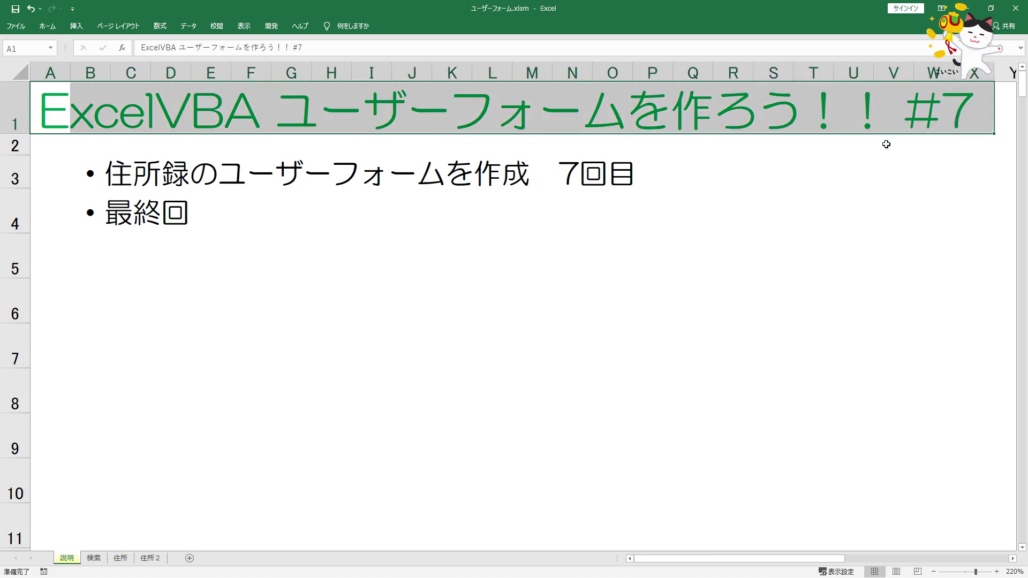
left_click(175, 252)
left_click_drag(110, 202, 649, 188)
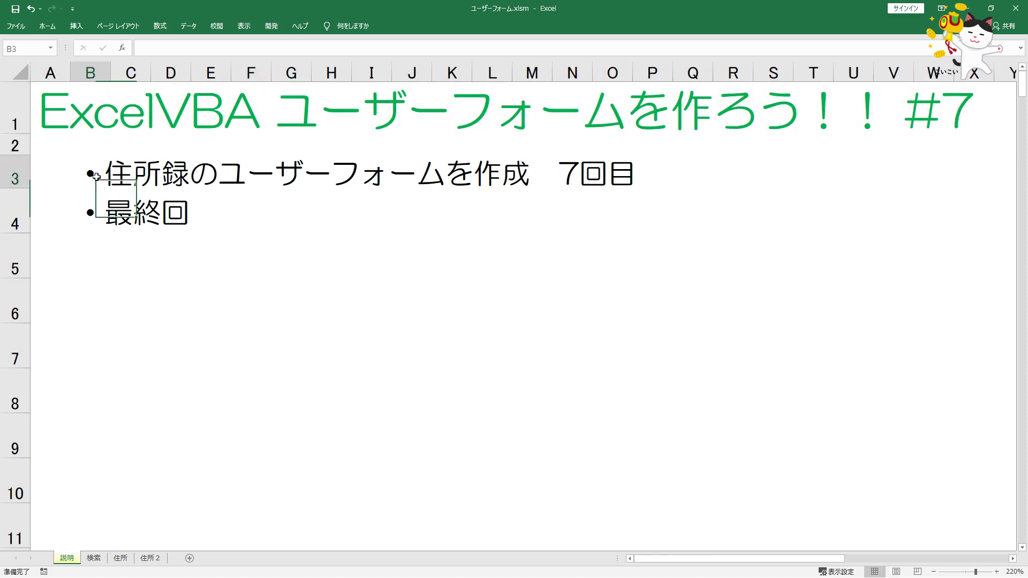
left_click(222, 197)
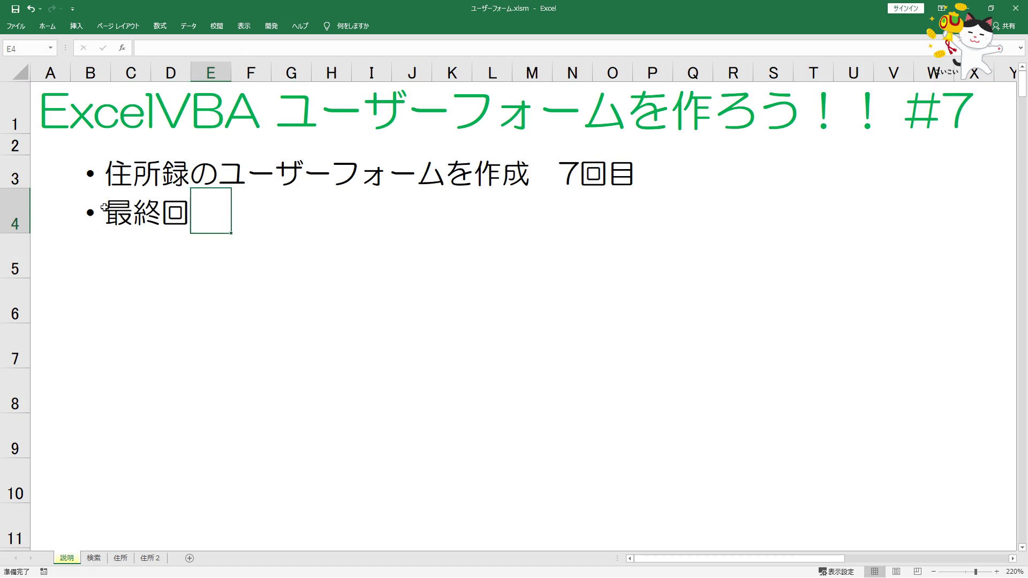
left_click_drag(107, 212, 298, 211)
left_click(298, 212)
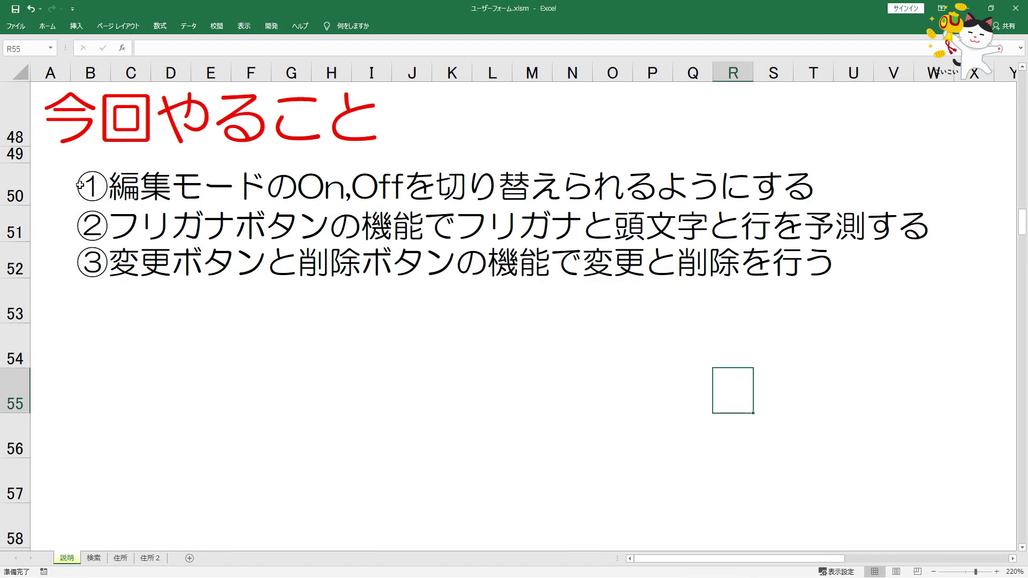
Step: Highlight goals ①–③ (edit-mode toggle, furigana auto-fill, change/delete), then launch the 住所録 form
left_click_drag(80, 185, 800, 184)
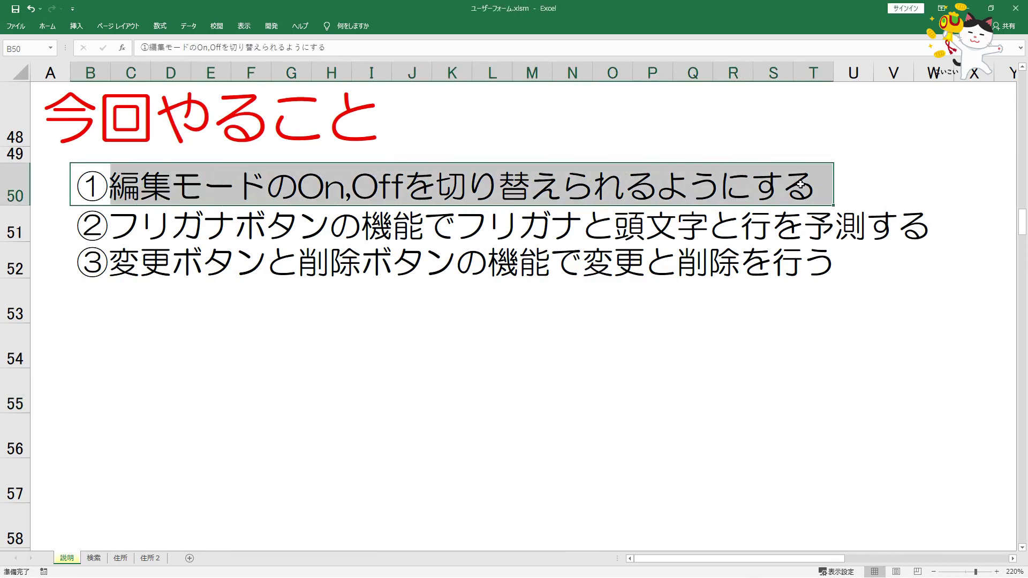
mouse_move(93, 222)
left_mouse_down()
mouse_move(714, 218)
mouse_move(873, 225)
mouse_move(880, 242)
left_mouse_up()
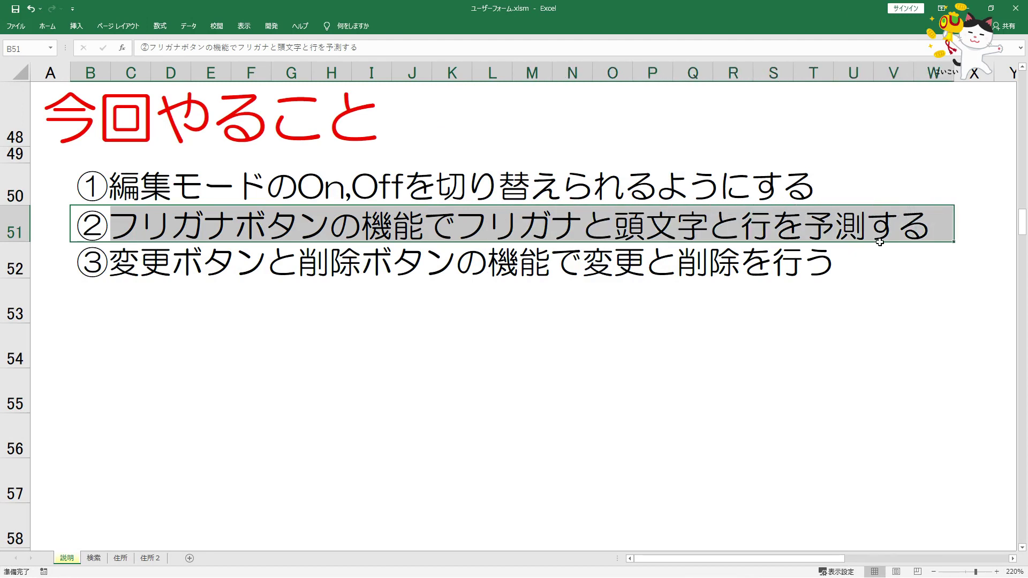
left_click_drag(97, 270, 909, 268)
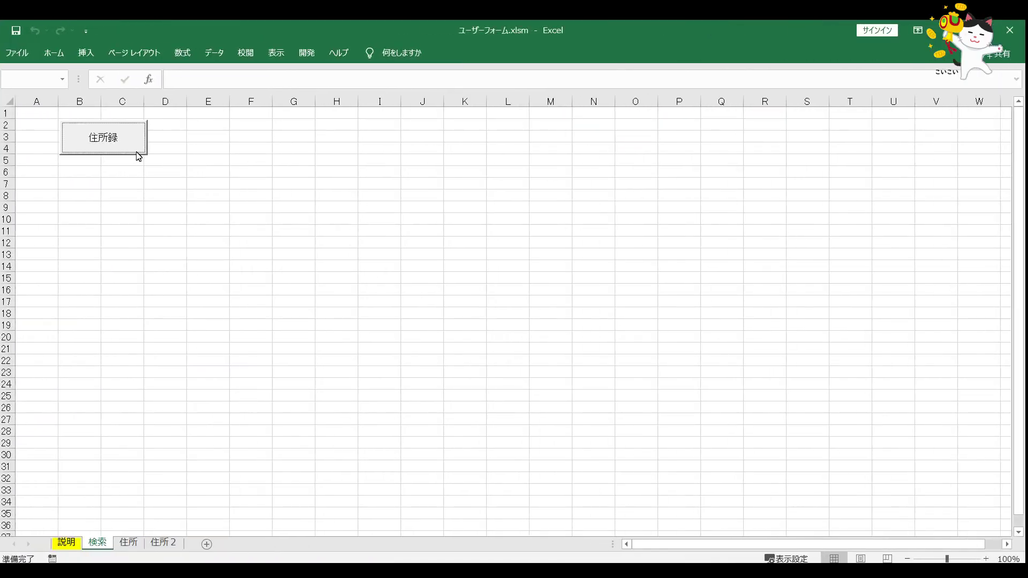
left_click(131, 153)
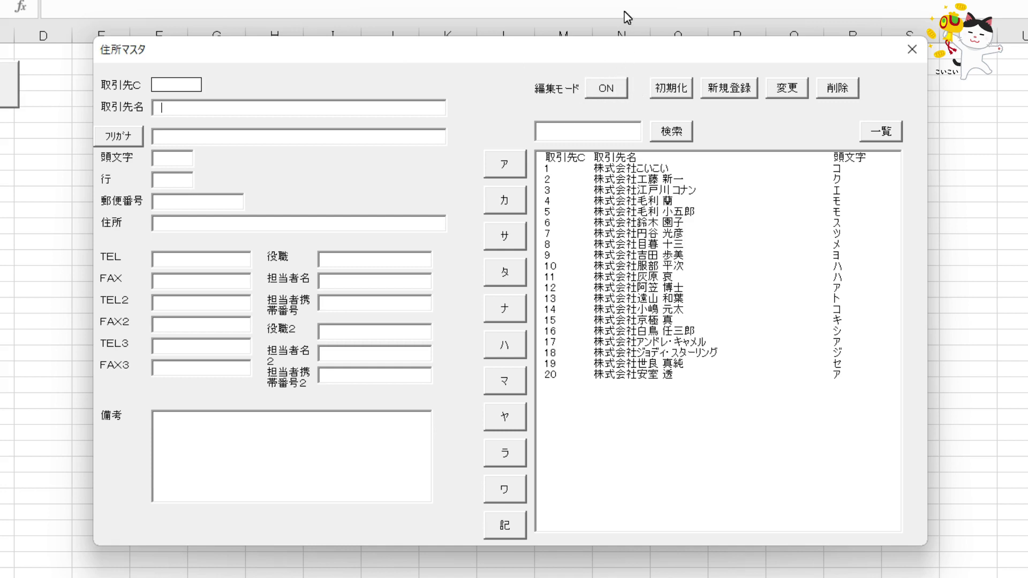
Step: Toggle the 編集モード button on and off several times, leaving it OFF
left_click(616, 96)
left_click(614, 94)
left_click(614, 95)
left_click(614, 95)
left_click(613, 95)
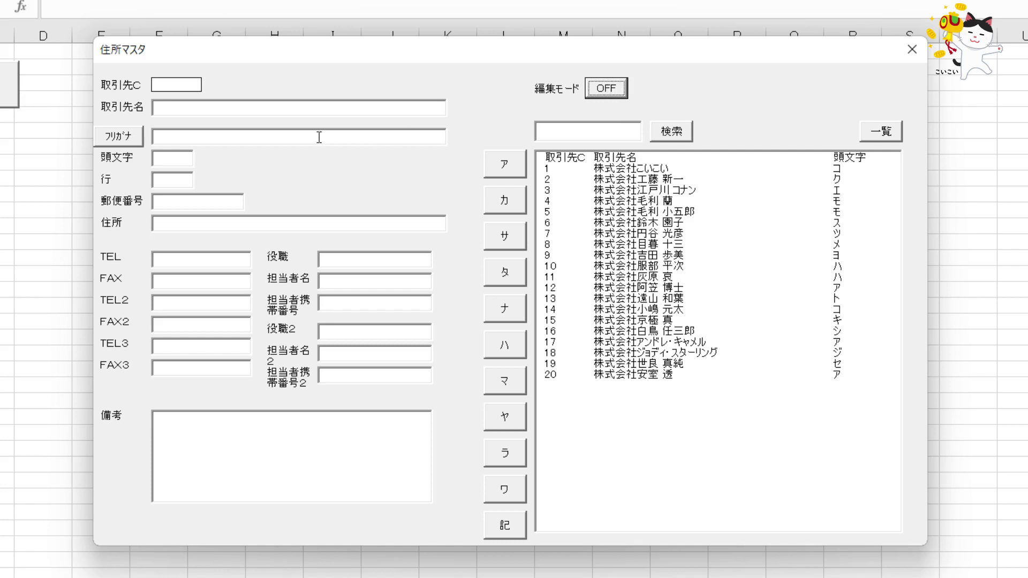
Step: Load record 6 and confirm its address and mobile fields are locked
left_click(662, 224)
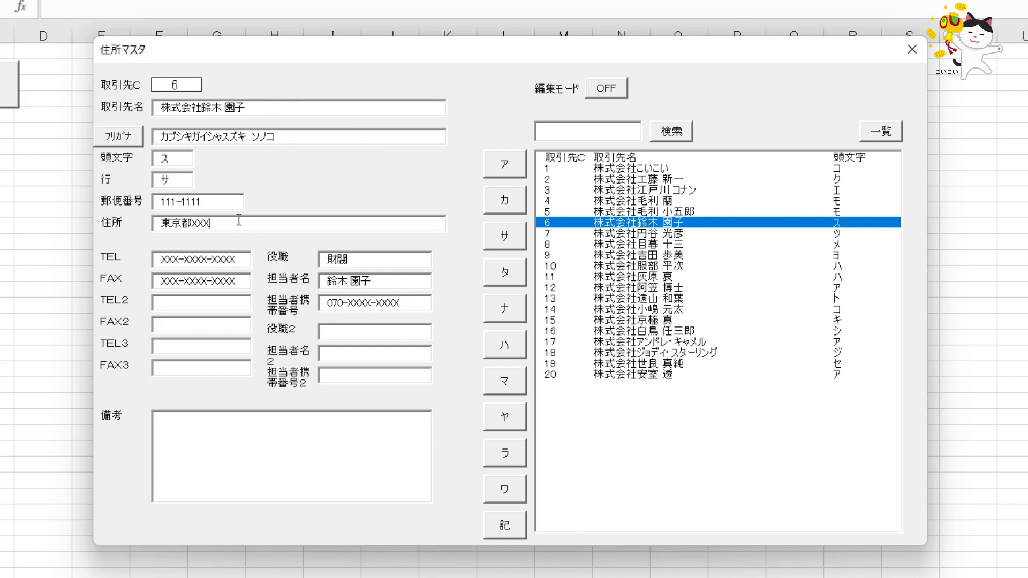
left_click_drag(239, 220, 157, 229)
key("shift+Tab")
key("shift+Tab")
key("shift+Tab")
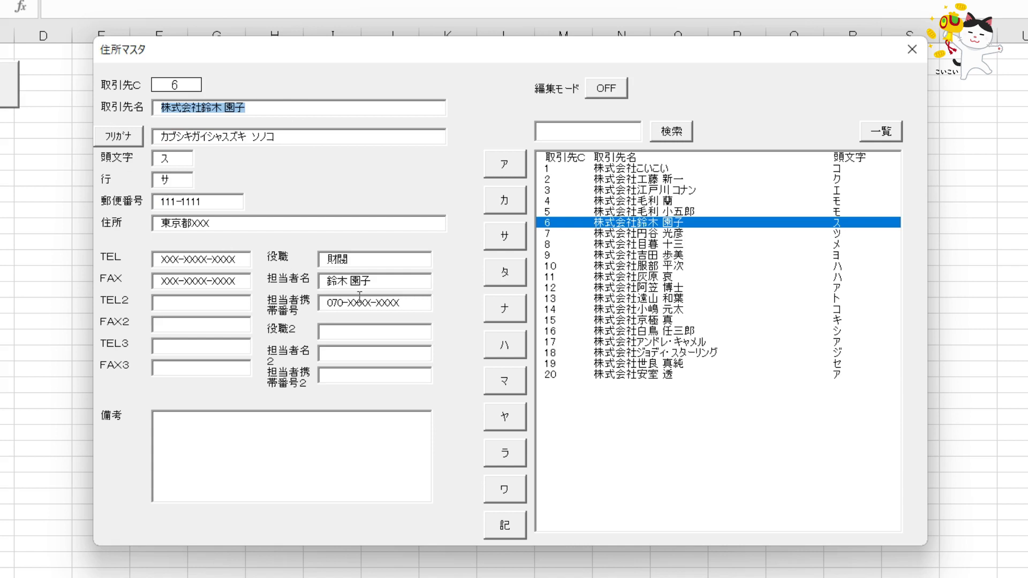
left_click_drag(372, 305, 279, 310)
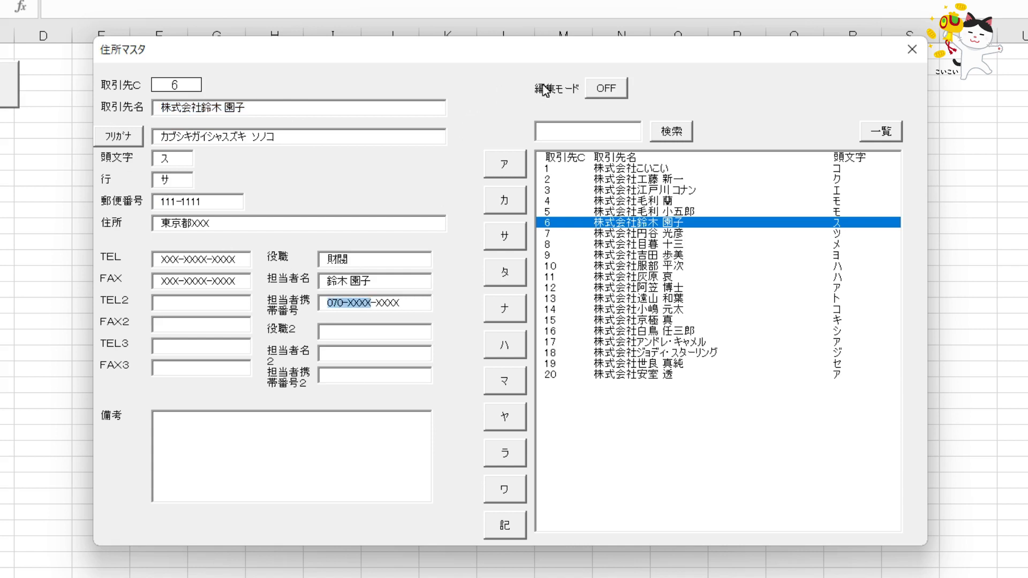
Step: Turn edit mode ON and replace the company name with 'rgaeraer'
left_click(600, 97)
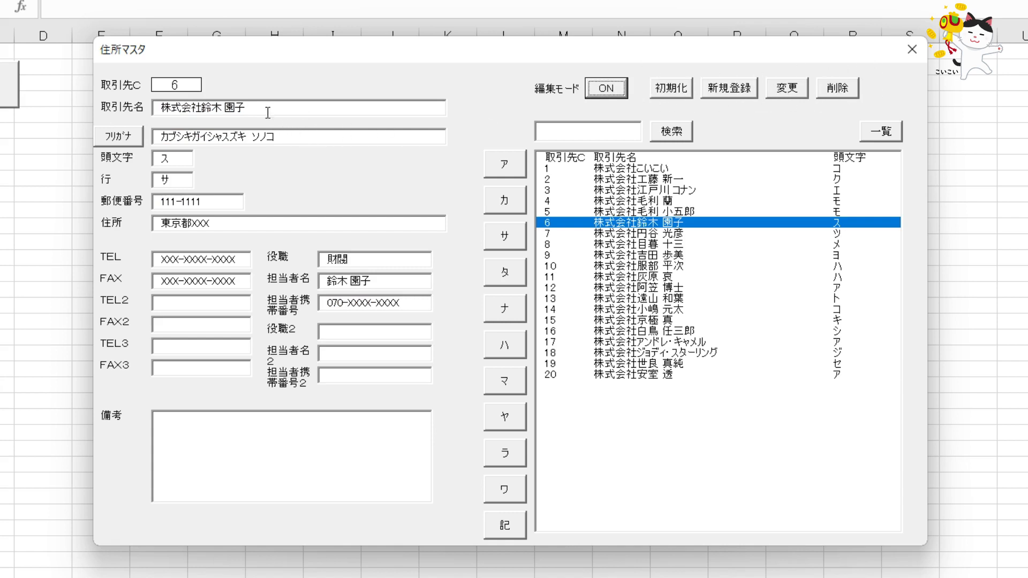
left_click(278, 136)
left_click(269, 109)
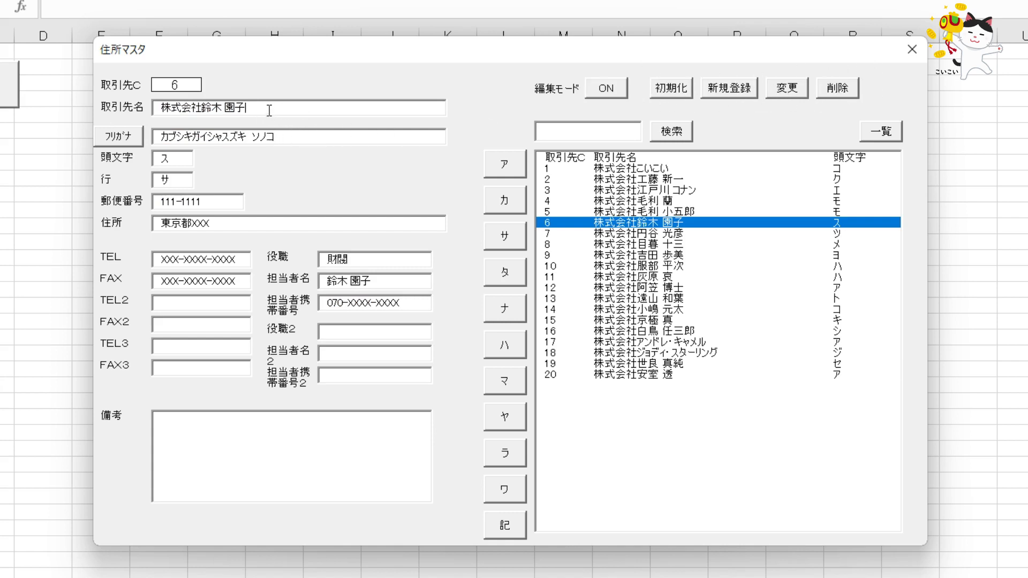
key("BackSpace")
key("BackSpace")
key("BackSpace")
key("BackSpace")
key("BackSpace")
key("BackSpace")
key("BackSpace")
key("BackSpace")
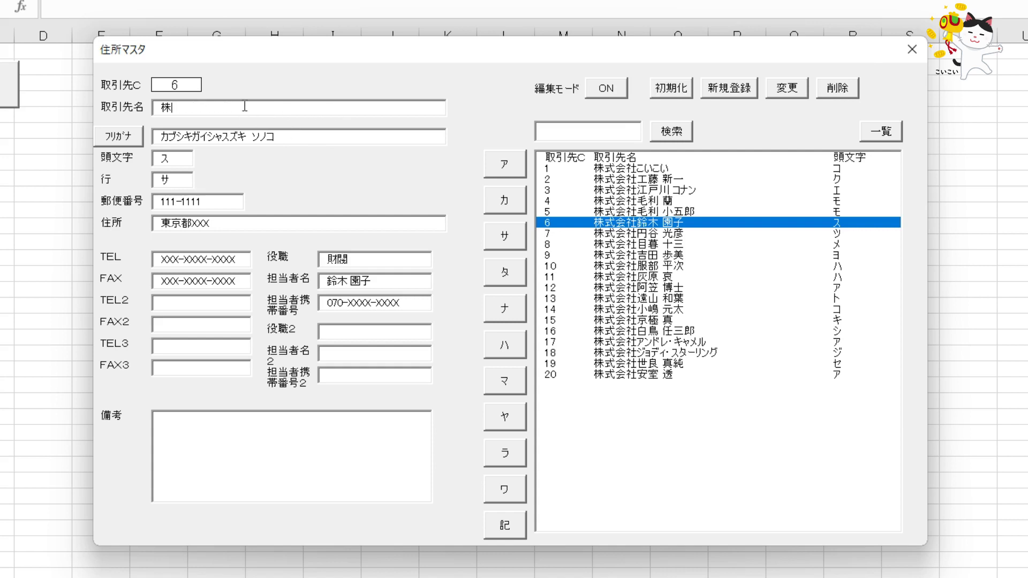
type("rgaerae")
type("r")
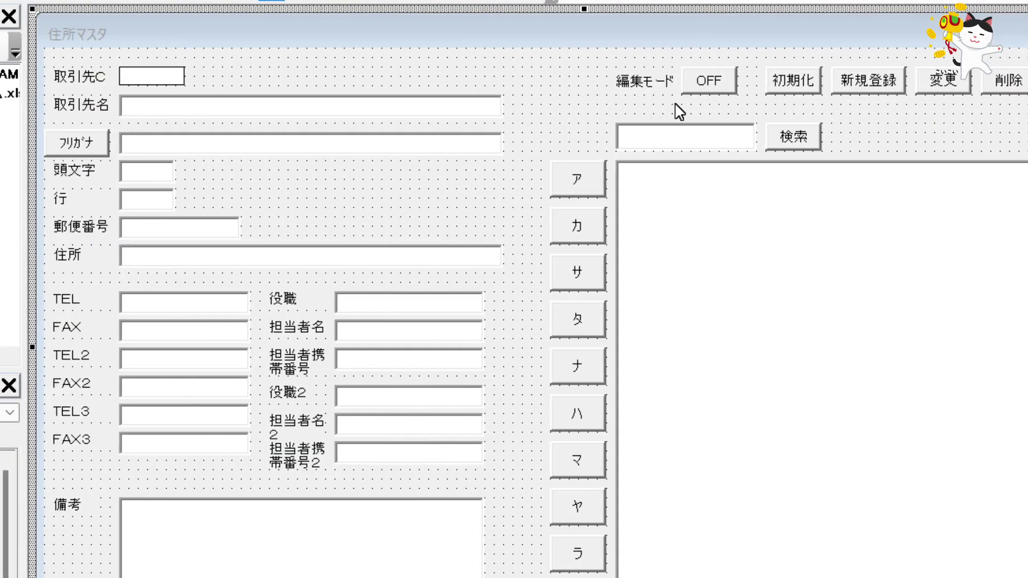
Step: Open the toggle's code and highlight the If-OFF check and the caption-ON line
right_click(716, 82)
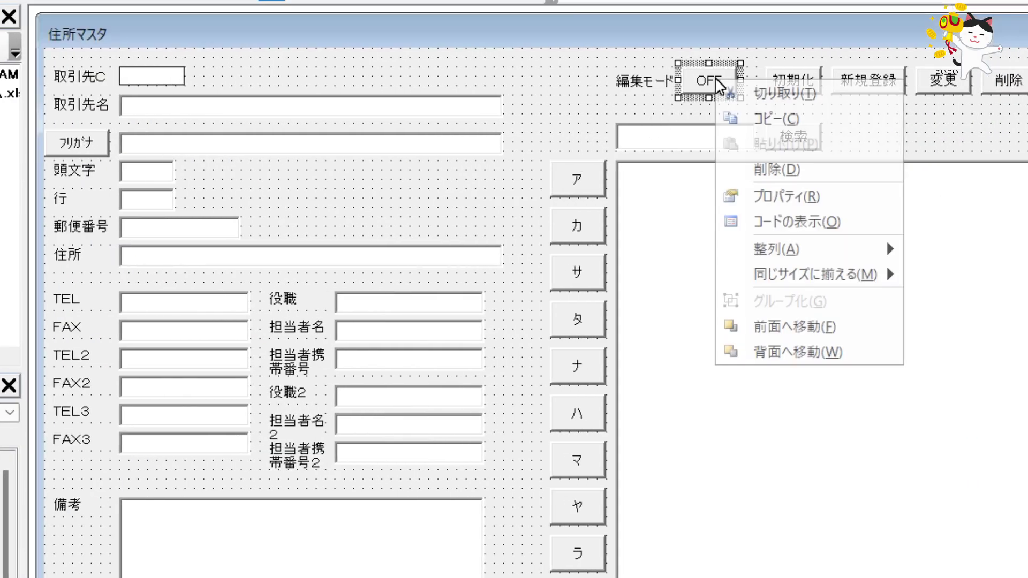
left_click(776, 224)
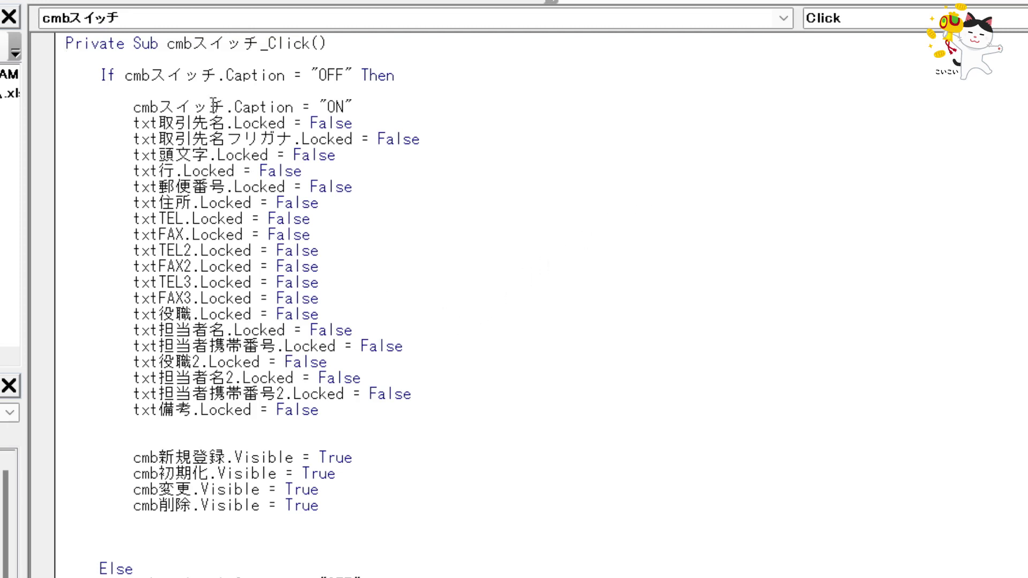
left_click_drag(420, 75, 99, 75)
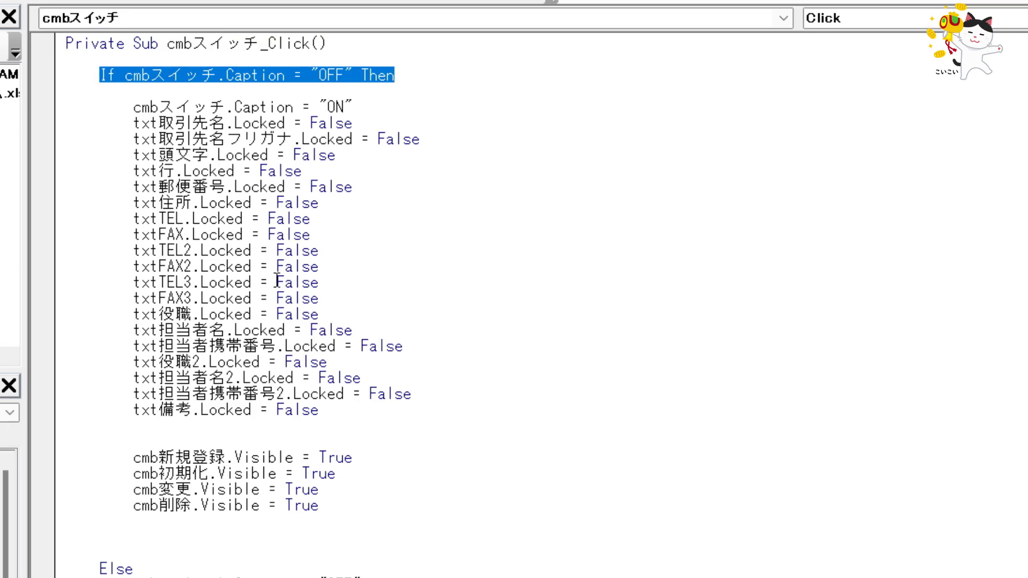
left_click_drag(353, 107, 131, 106)
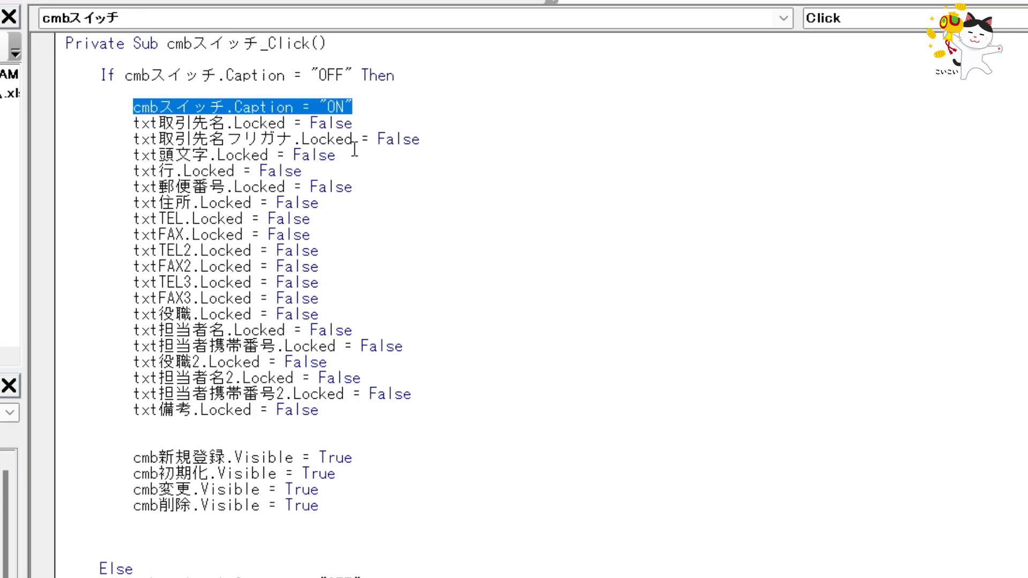
Step: Highlight the lines in cmbスイッチ_Click that unlock the form fields
mouse_move(276, 314)
left_mouse_down()
mouse_move(69, 243)
mouse_move(34, 129)
mouse_move(35, 170)
left_mouse_up()
left_click(320, 311)
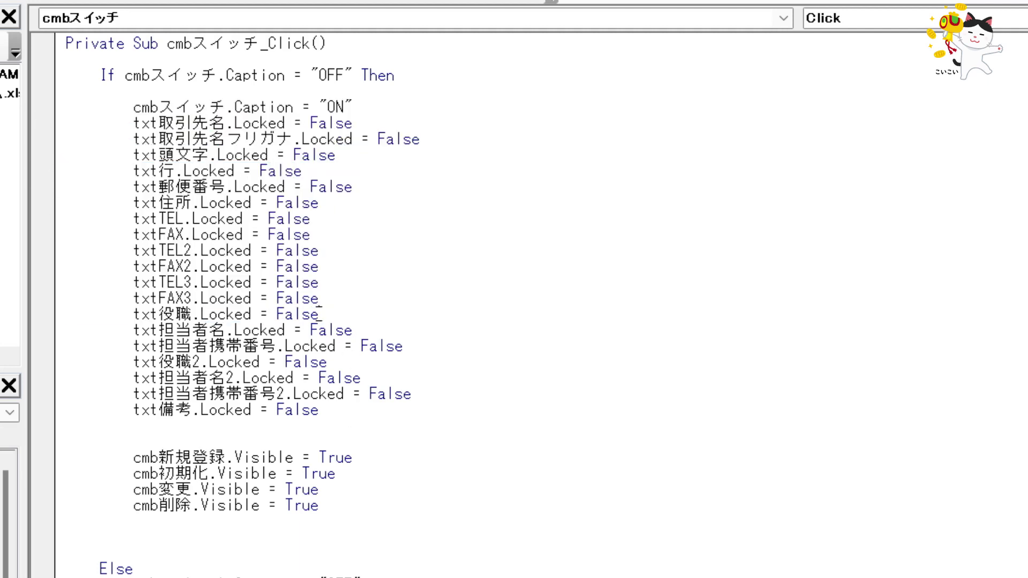
mouse_move(337, 419)
left_mouse_down()
mouse_move(54, 182)
mouse_move(39, 140)
left_mouse_up()
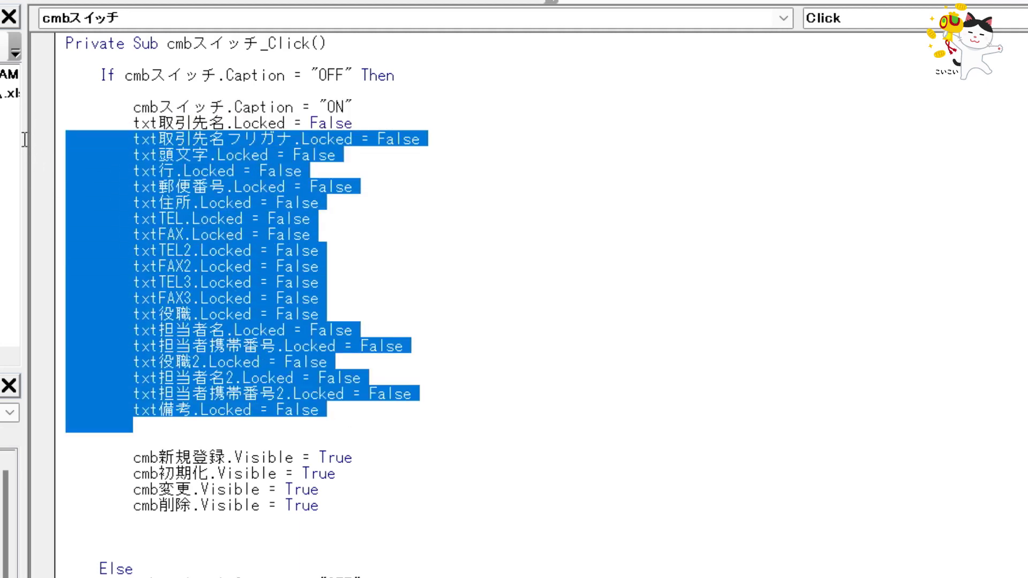
left_click(296, 202)
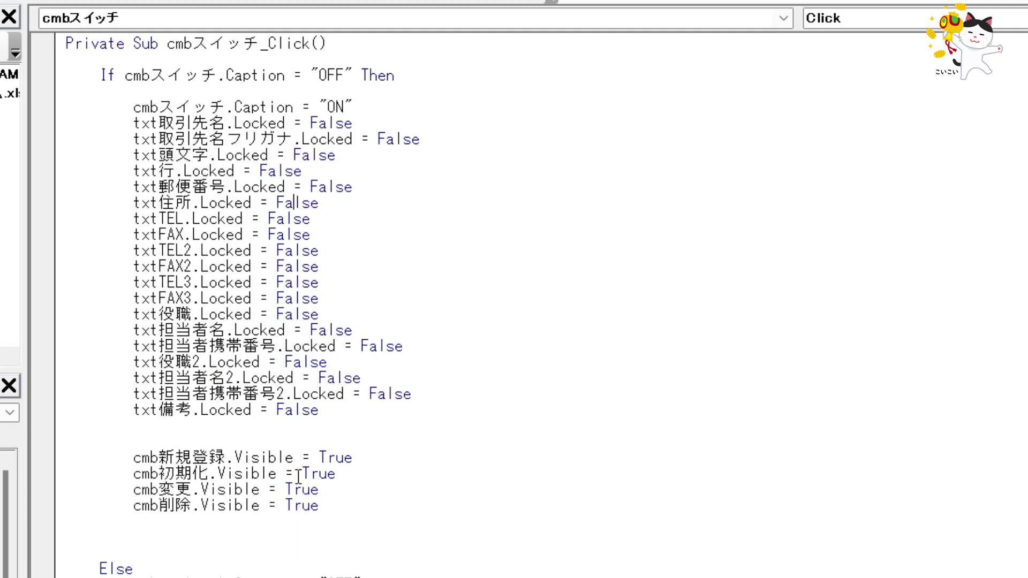
Step: Highlight the four lines that show the action buttons, starting with cmb新規登録
scroll(336, 494, "up", 2)
scroll(335, 495, "down", 2)
scroll(332, 498, "down", 2)
scroll(328, 489, "up", 2)
mouse_move(351, 489)
left_mouse_down()
mouse_move(249, 503)
mouse_move(53, 473)
left_mouse_up()
left_click(286, 495)
left_click_drag(376, 509, 67, 452)
left_click(230, 458)
left_click_drag(135, 459, 243, 482)
left_click(244, 488)
left_click_drag(328, 509, 76, 458)
left_click(455, 439)
left_click_drag(138, 569, 99, 577)
scroll(251, 552, "down", 2)
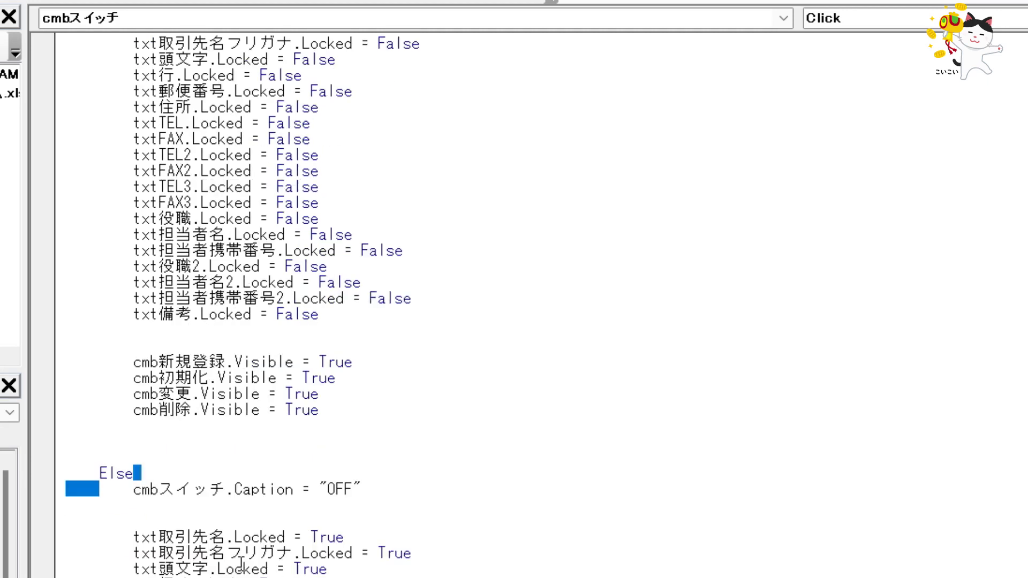
scroll(252, 551, "down", 2)
scroll(377, 362, "down", 8)
left_click_drag(393, 27, 152, 32)
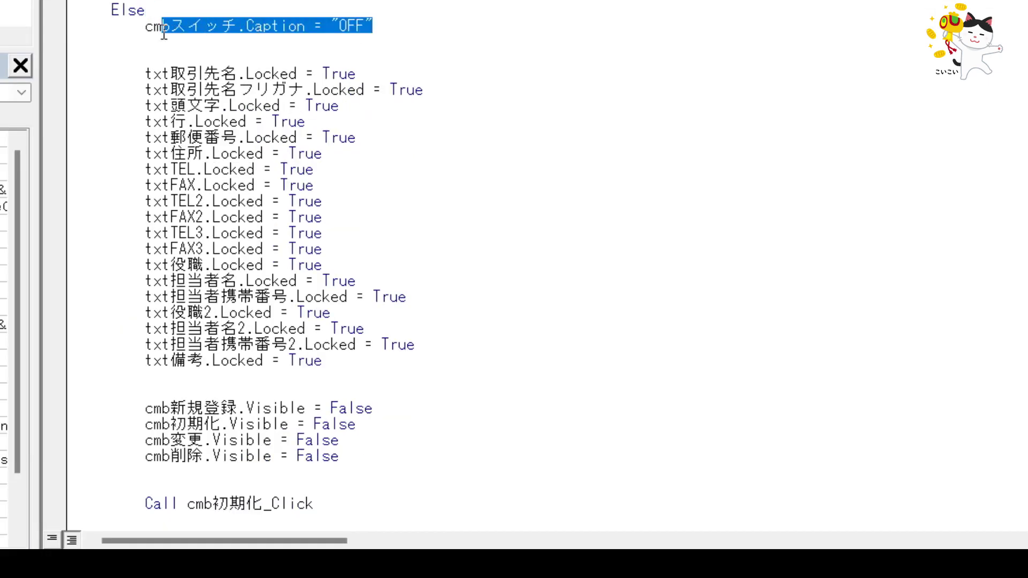
scroll(292, 51, "down", 1)
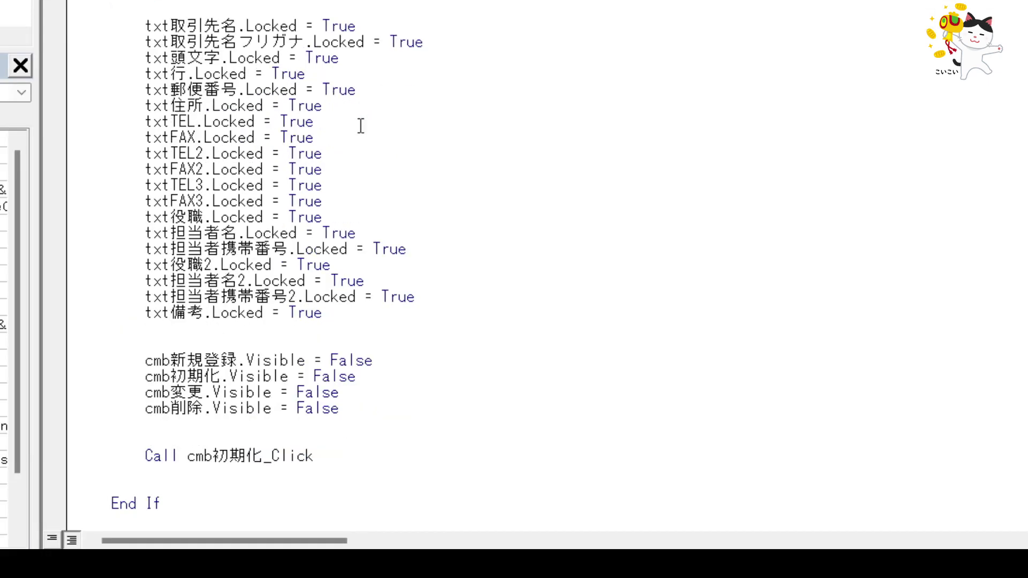
left_click_drag(377, 317, 57, 34)
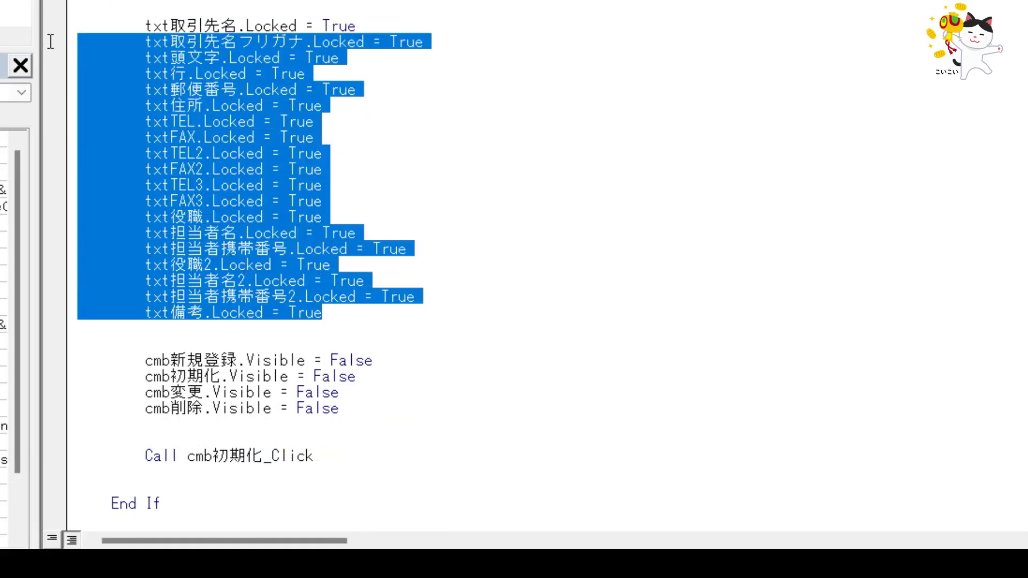
left_click(402, 41)
left_click_drag(373, 420, 45, 335)
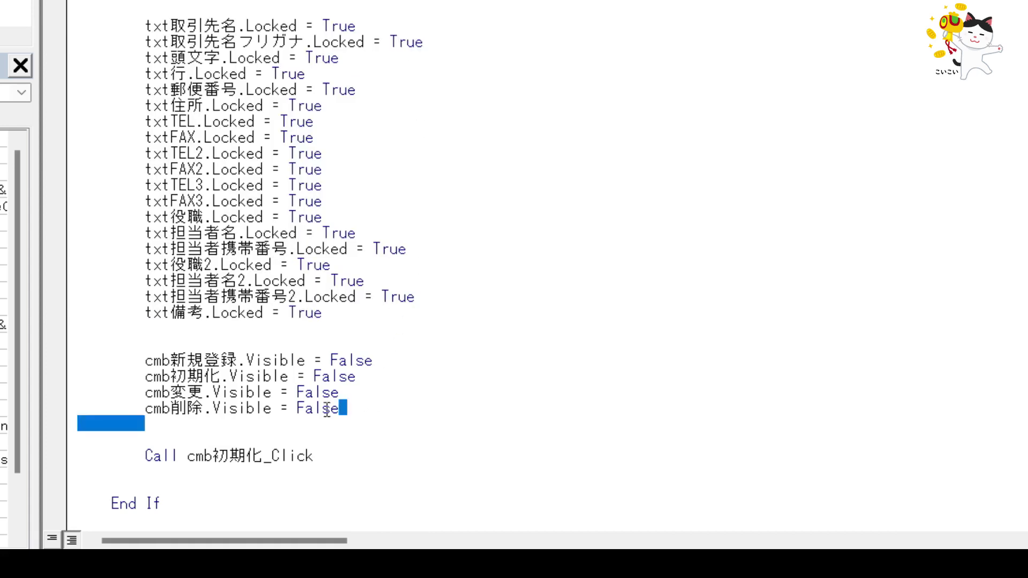
left_click(282, 313)
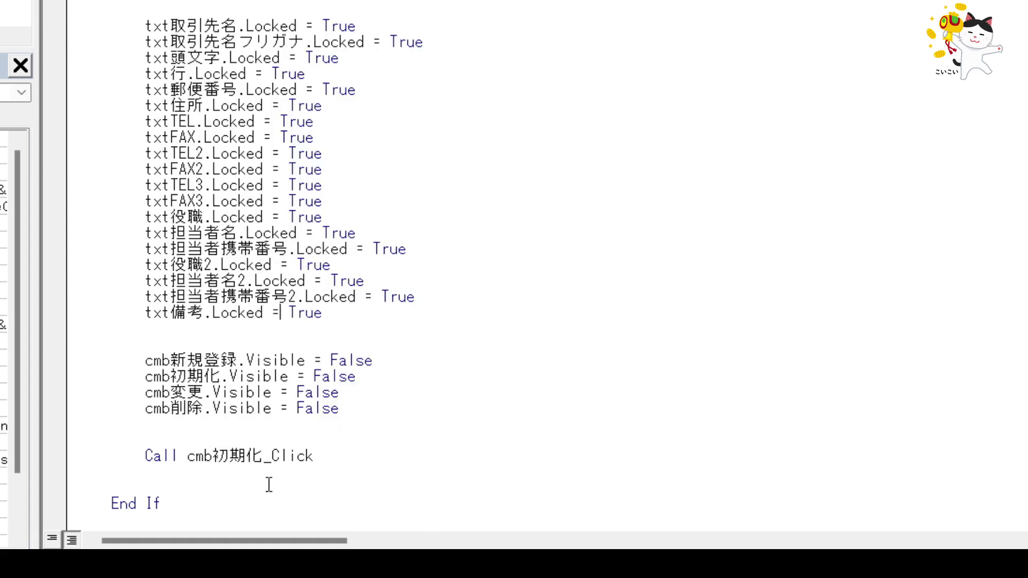
left_click_drag(334, 456, 138, 465)
left_click(380, 450)
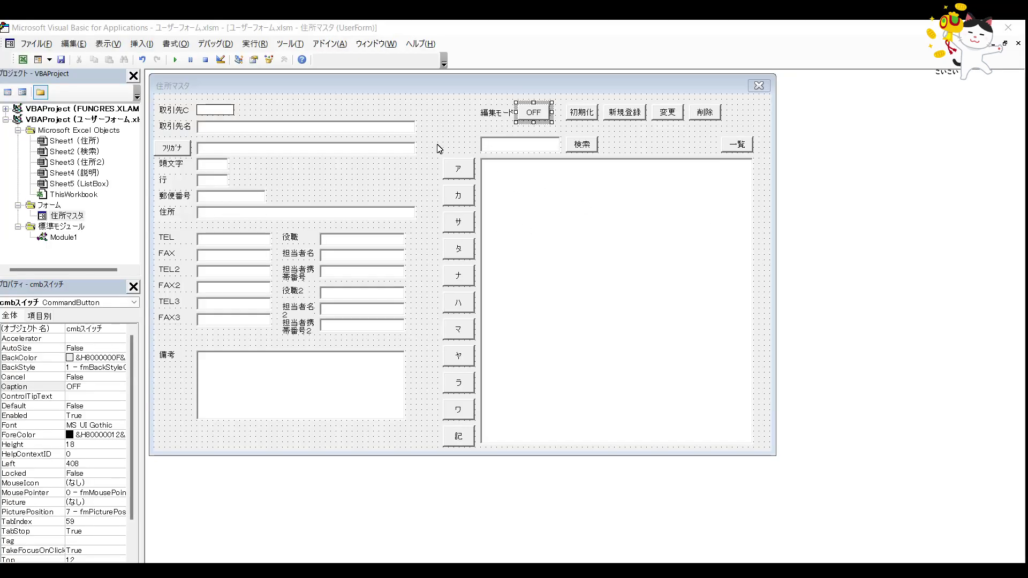
Step: Change the cmbスイッチ button's Caption property from OFF to ON
left_click(440, 147)
left_click(528, 121)
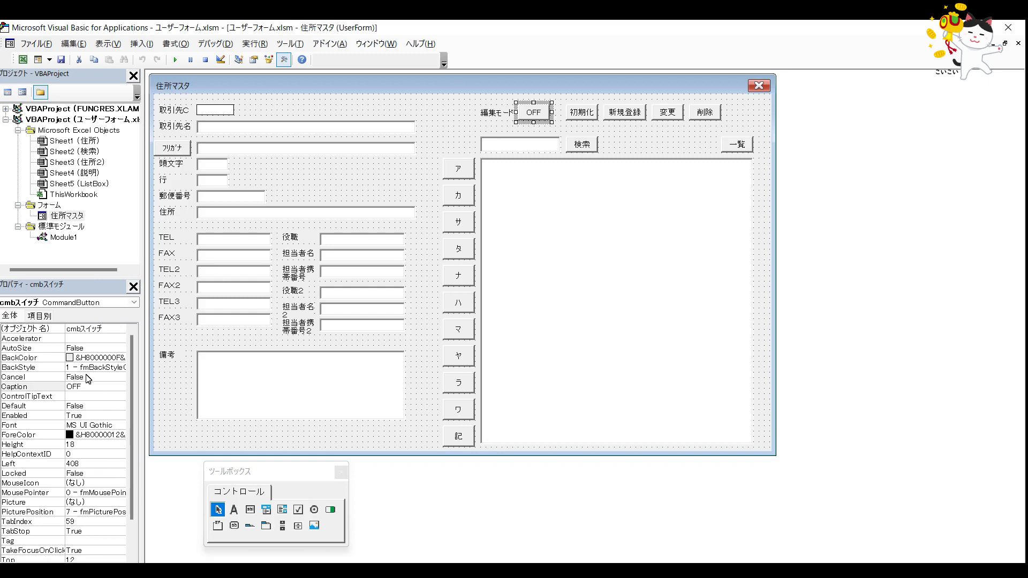
left_click(85, 386)
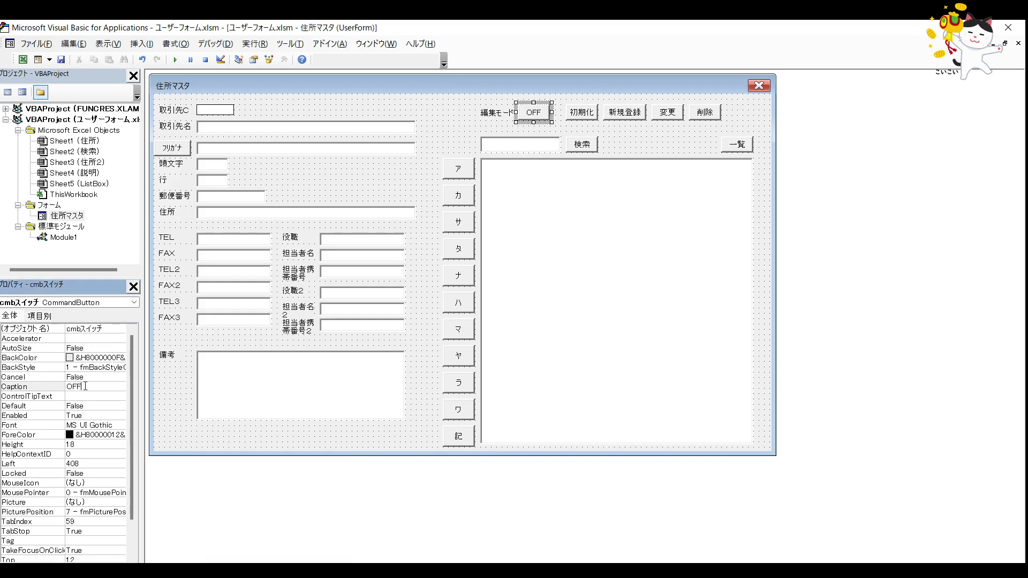
double_click(110, 386)
type("ON")
left_click(75, 397)
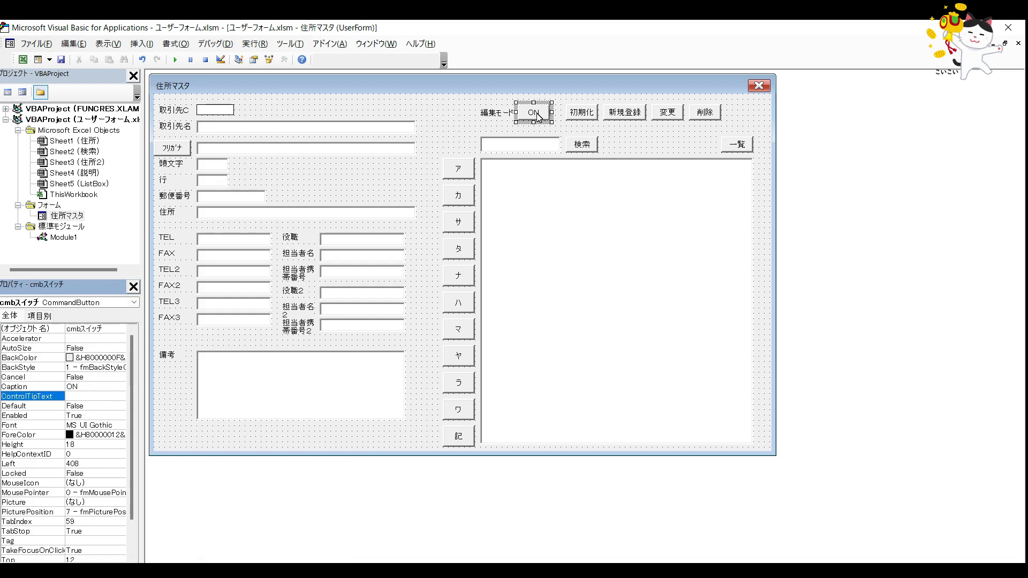
left_click(493, 119)
left_click(542, 120)
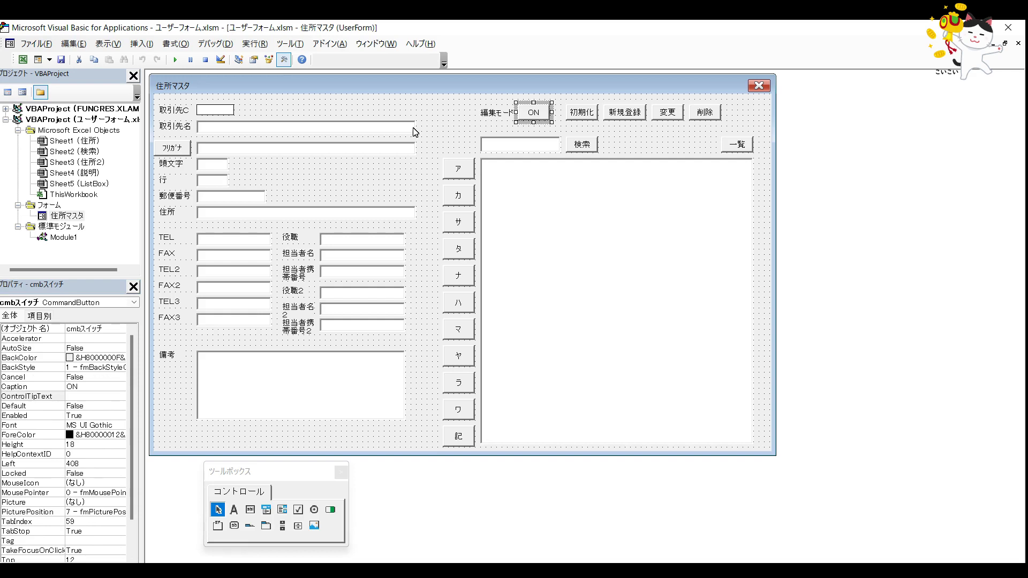
Step: Open the form's code and highlight Call cmbスイッチ_Click in UserForm_Initialize
right_click(421, 111)
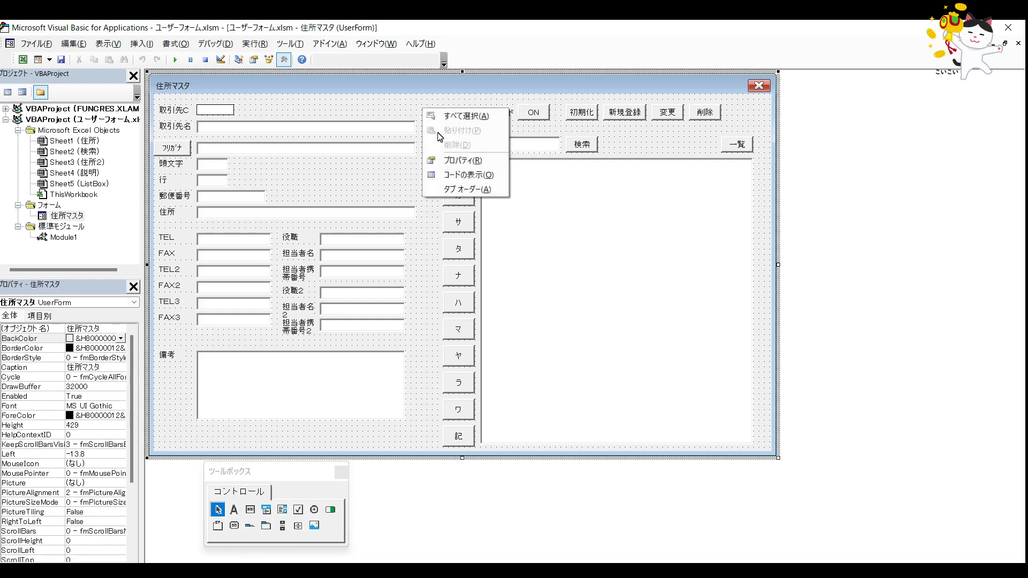
left_click(457, 175)
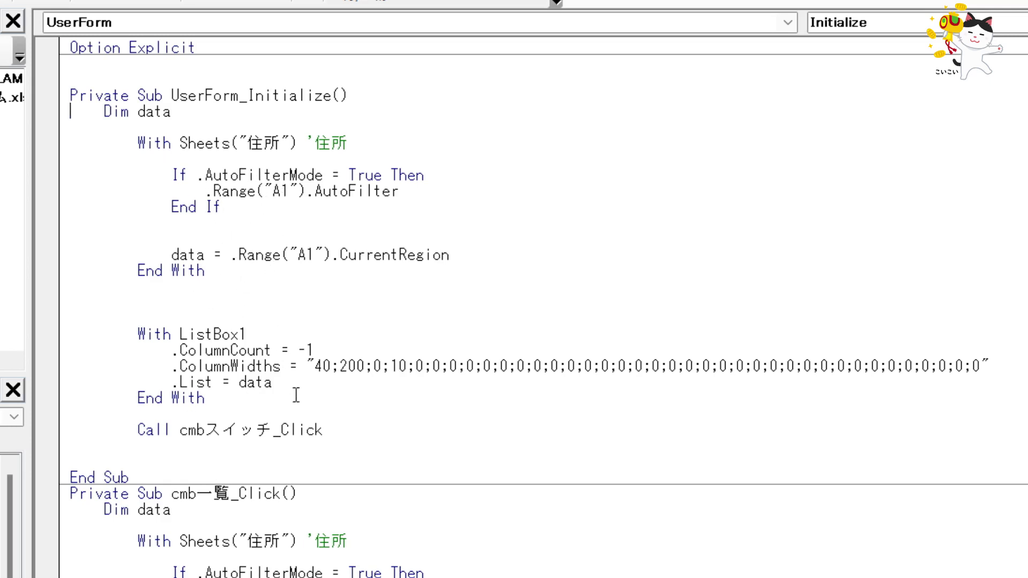
left_click_drag(330, 431, 130, 431)
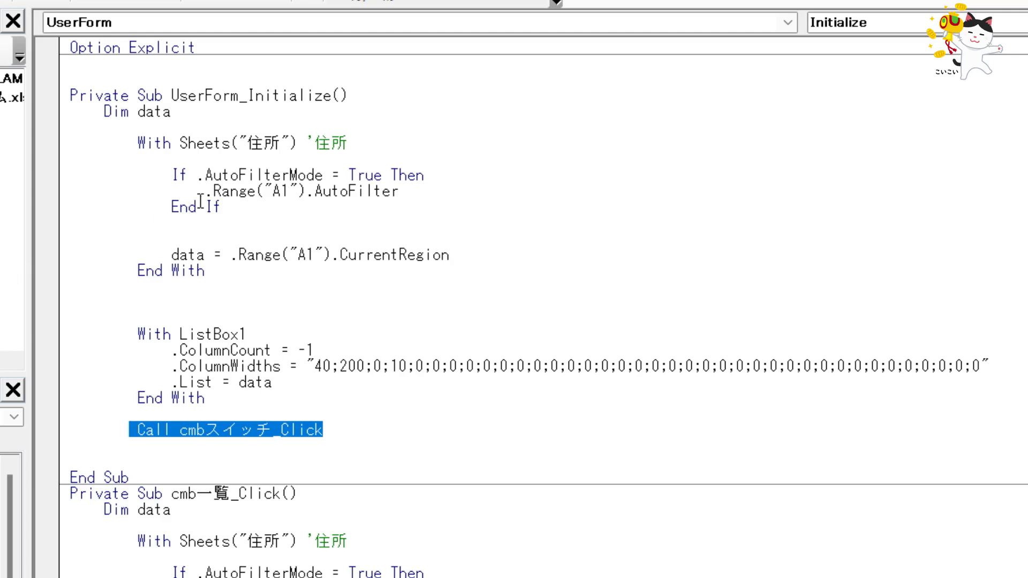
left_click(272, 382)
left_click_drag(359, 434, 137, 429)
Step: Return to the form design with Shift+F7 and select the ON toggle
key("shift+F7")
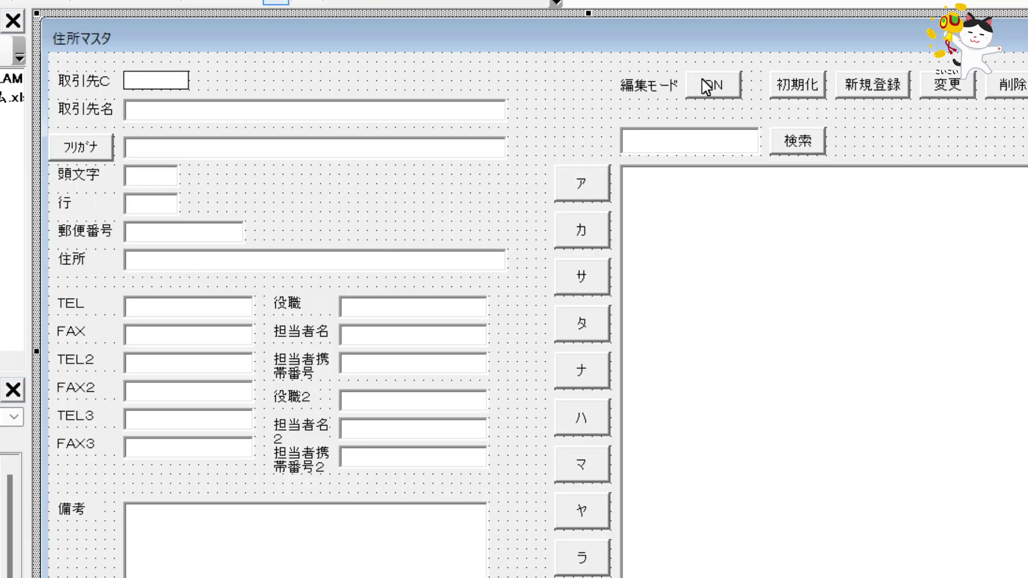
left_click(707, 86)
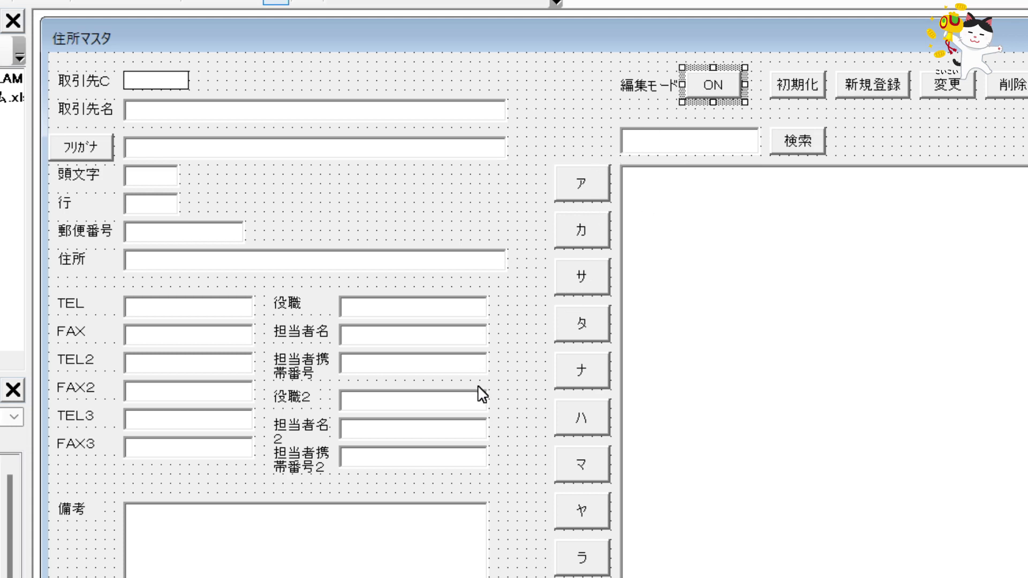
Step: Launch the address form and browse records 14, 7 and 10 while editing is locked
left_click(588, 101)
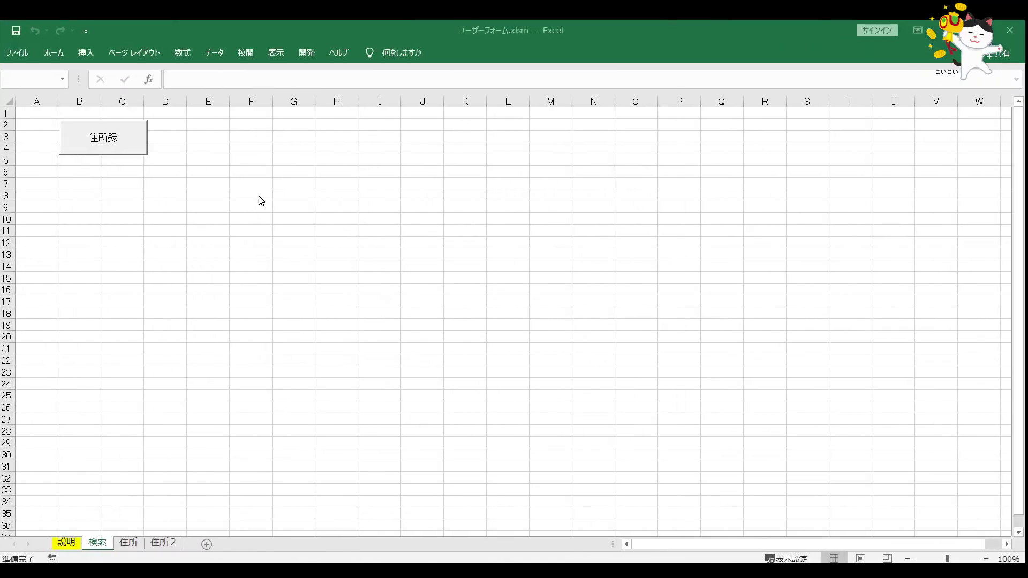
left_click(135, 138)
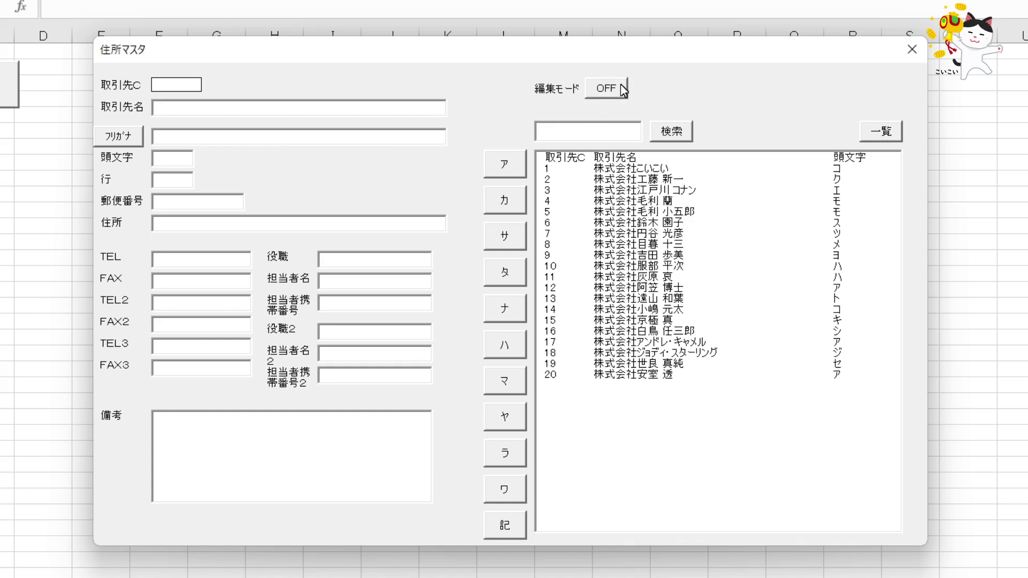
left_click_drag(616, 179, 616, 309)
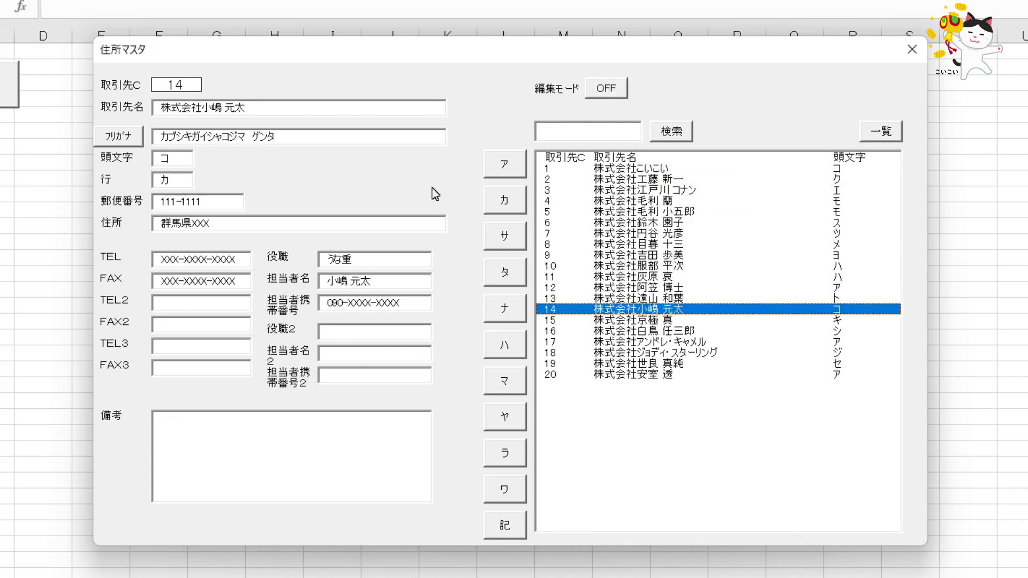
left_click(327, 107)
left_click(663, 235)
left_click(650, 266)
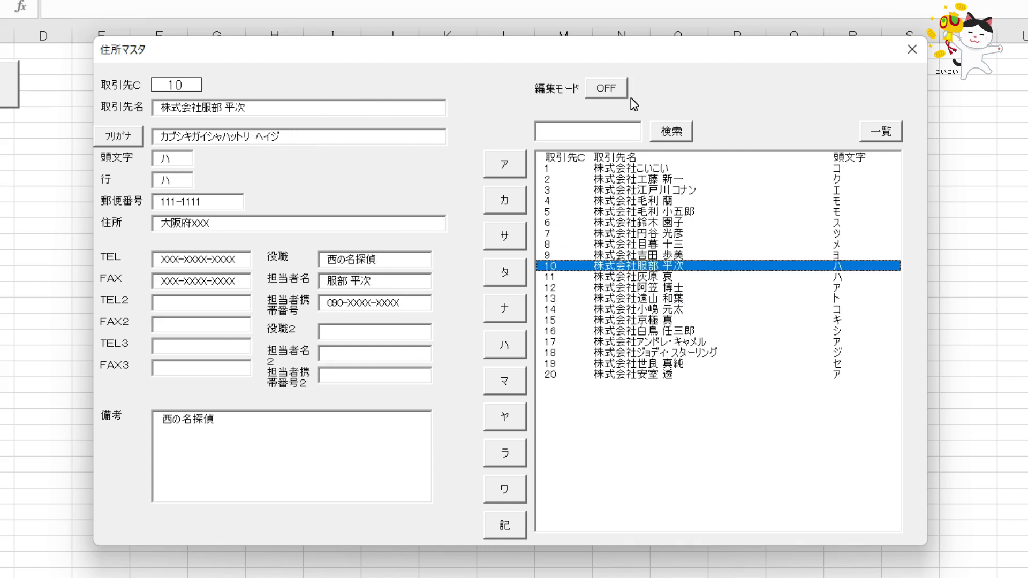
Step: Turn edit mode ON, load record 9, and type 'tt' into the company name
left_click(621, 89)
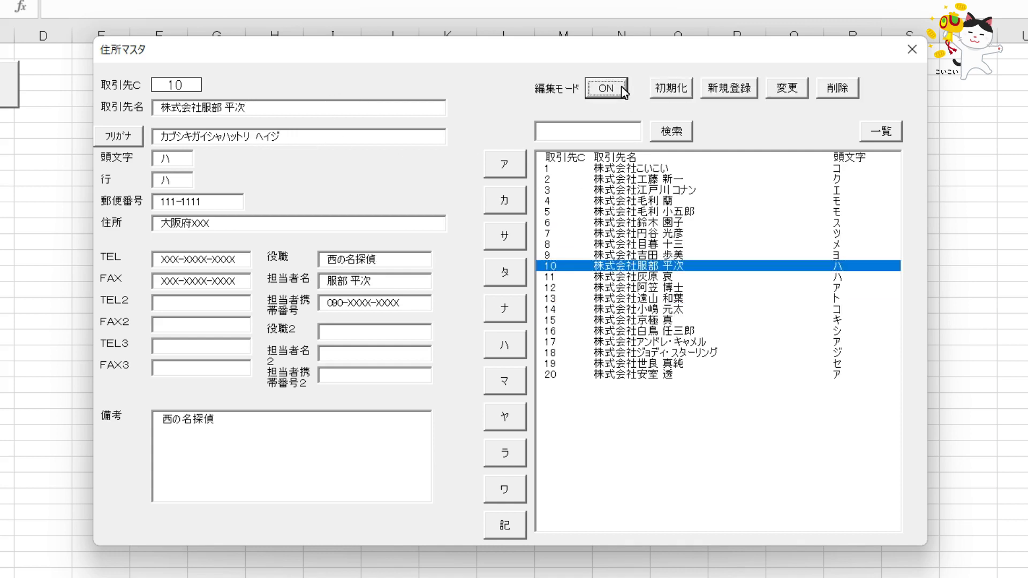
left_click(664, 255)
left_click(296, 108)
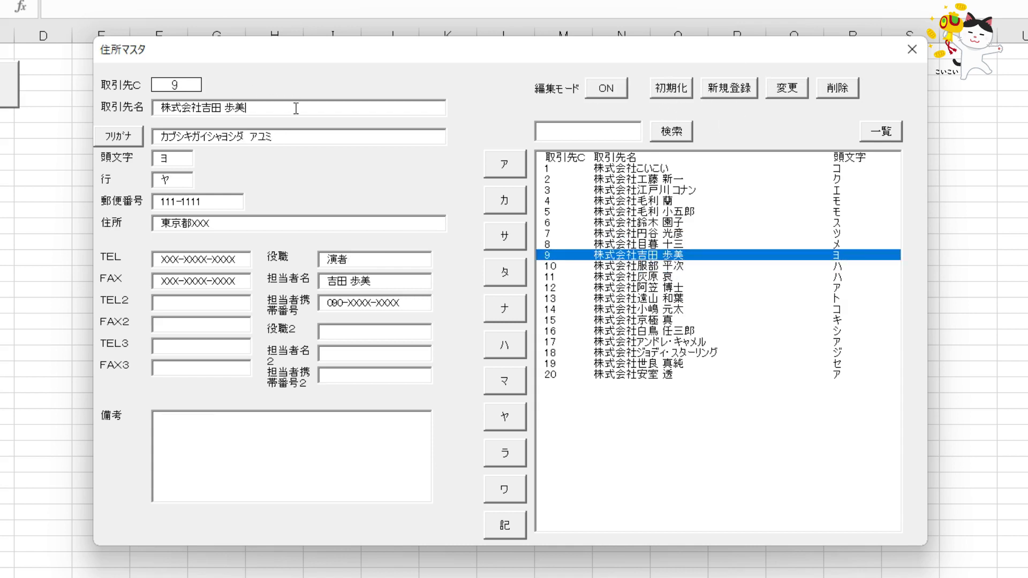
type("tt")
Step: Delete record 9's フリガナ text and its 頭文字 character ヨ
left_click(320, 140)
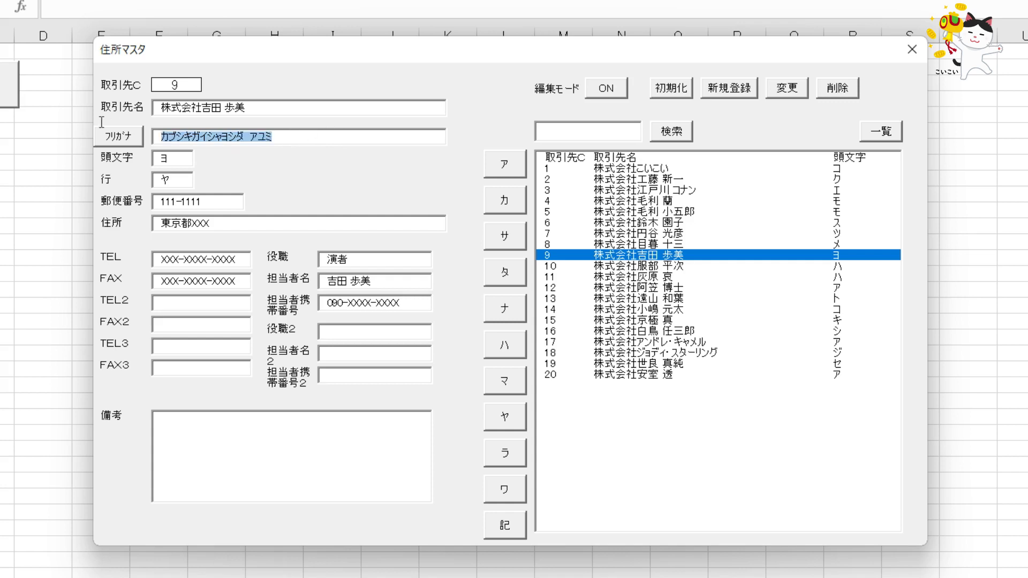
key("BackSpace")
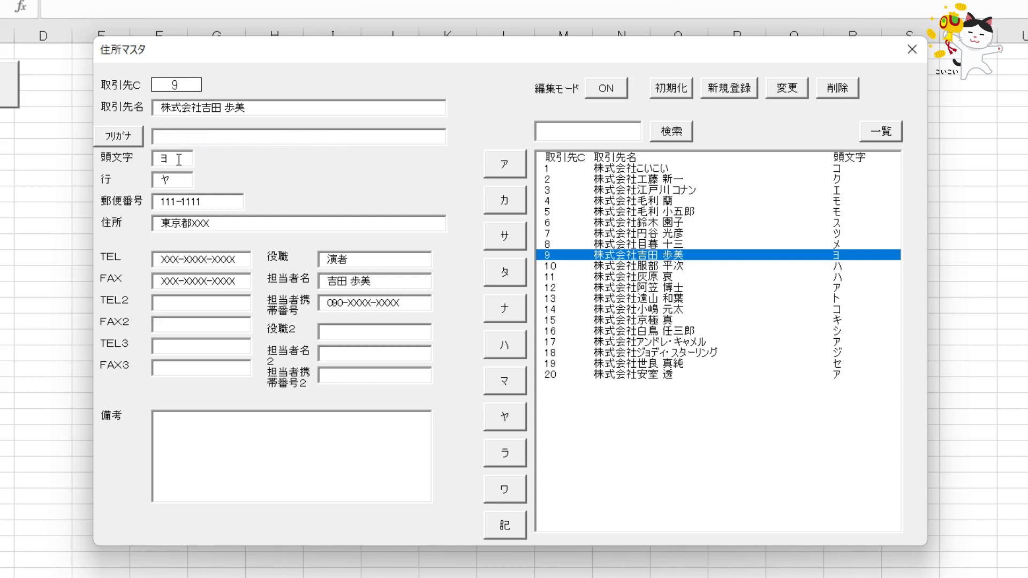
left_click_drag(178, 160, 160, 160)
key("BackSpace")
key("BackSpace")
Step: Regenerate フリガナ, 頭文字 and 行 with the フリガナ button, then check the row value ﾔ
left_click(134, 137)
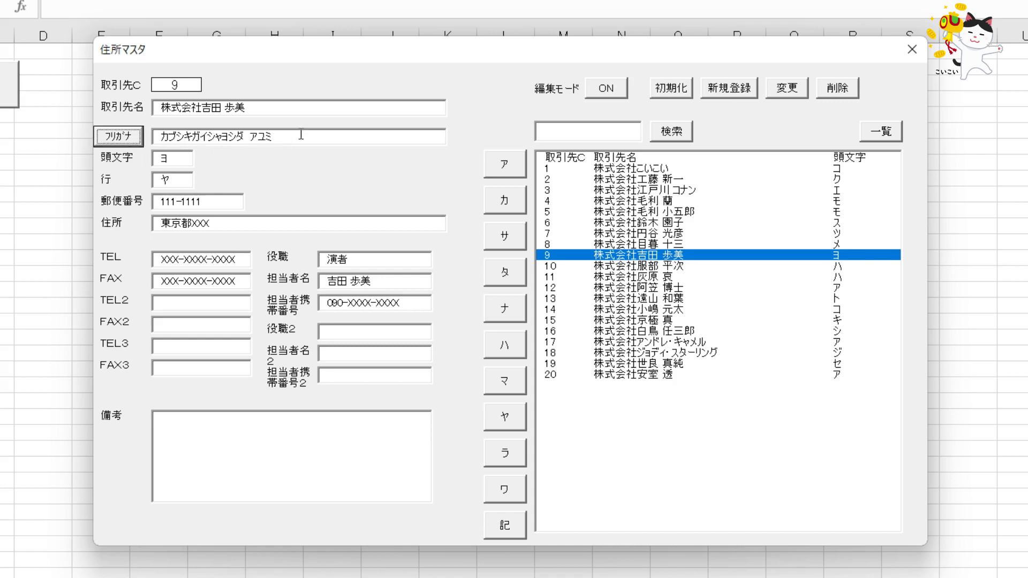
key("Tab")
left_click_drag(289, 136, 185, 138)
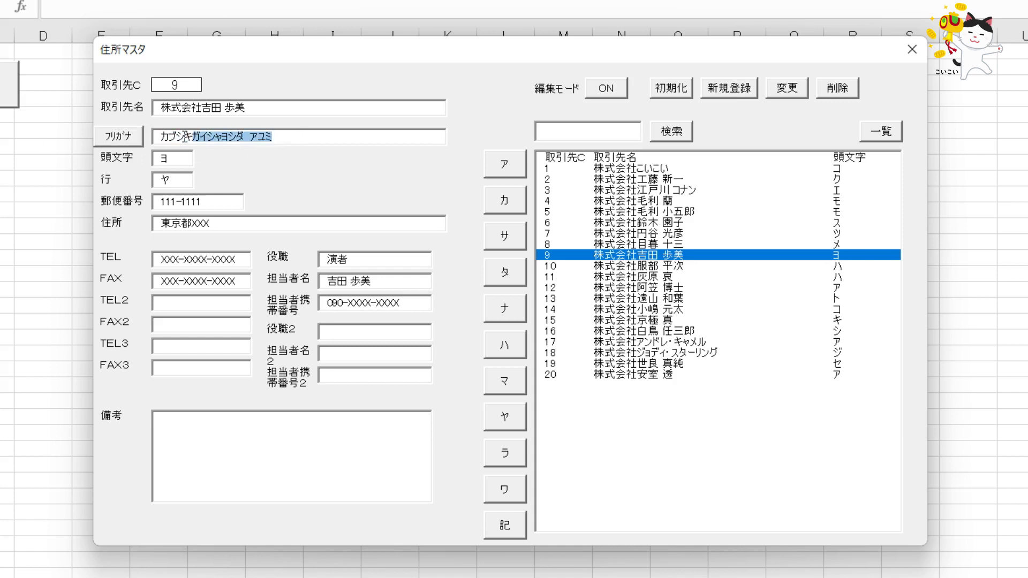
left_click(188, 162)
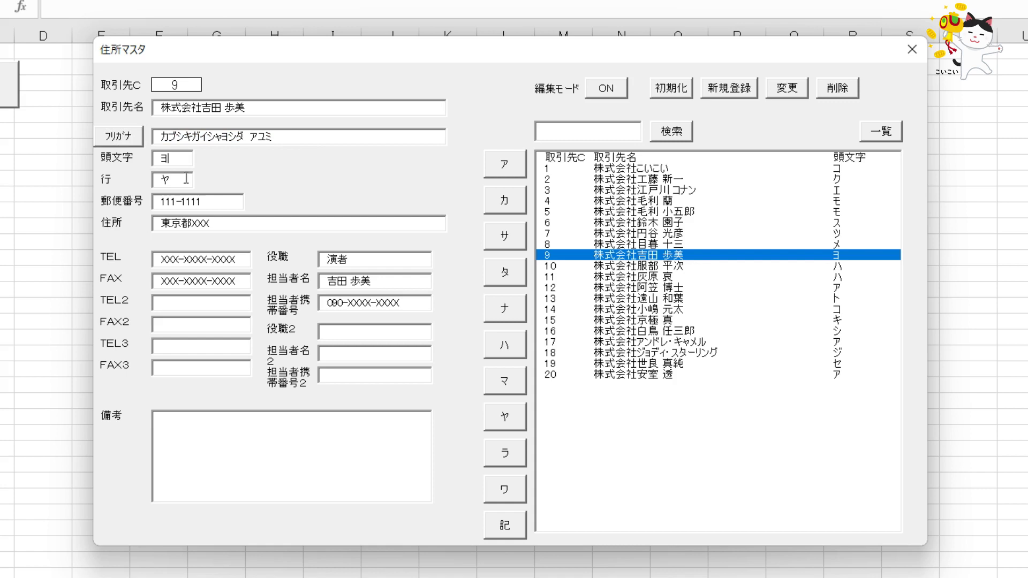
left_click(173, 180)
double_click(169, 179)
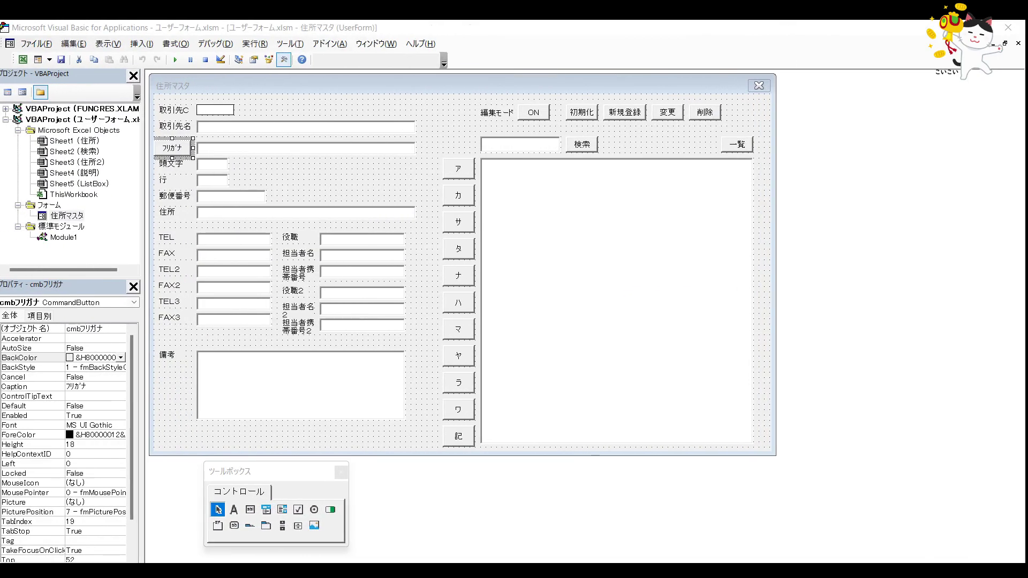
Step: Open the cmbフリガナ_Click code behind the form's フリガナ button
left_click(170, 151)
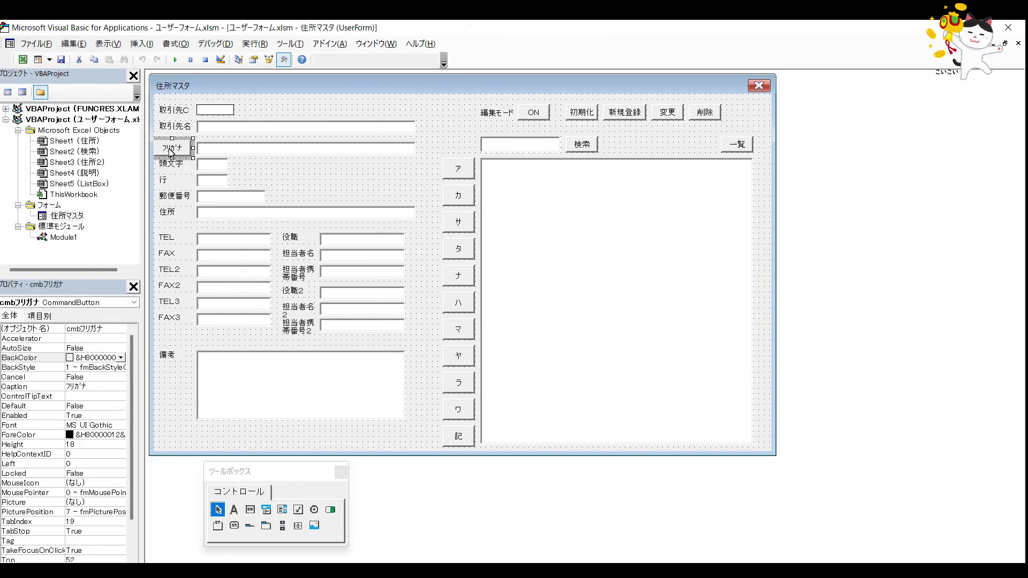
right_click(170, 151)
left_click(205, 230)
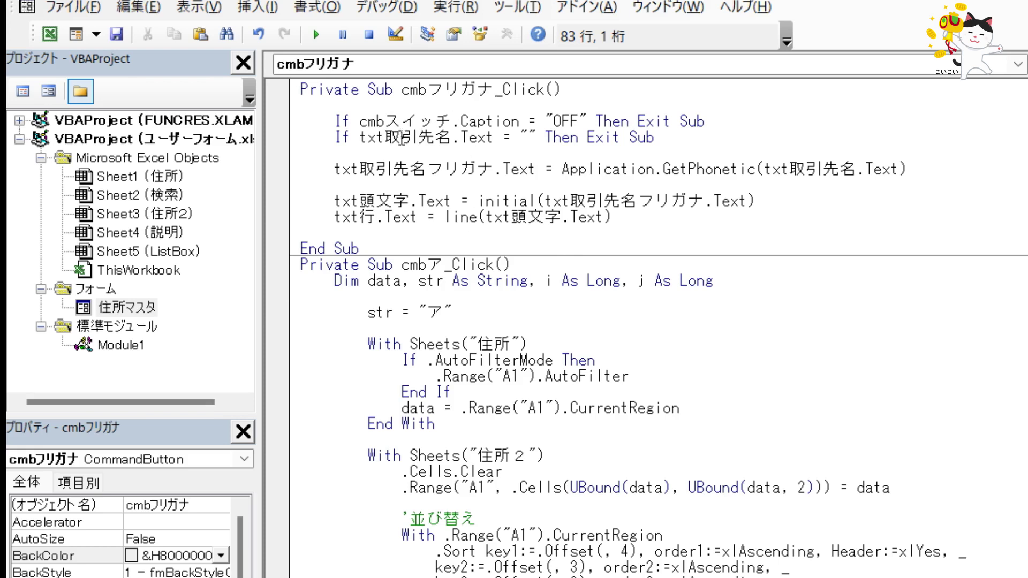
left_click_drag(337, 119, 729, 119)
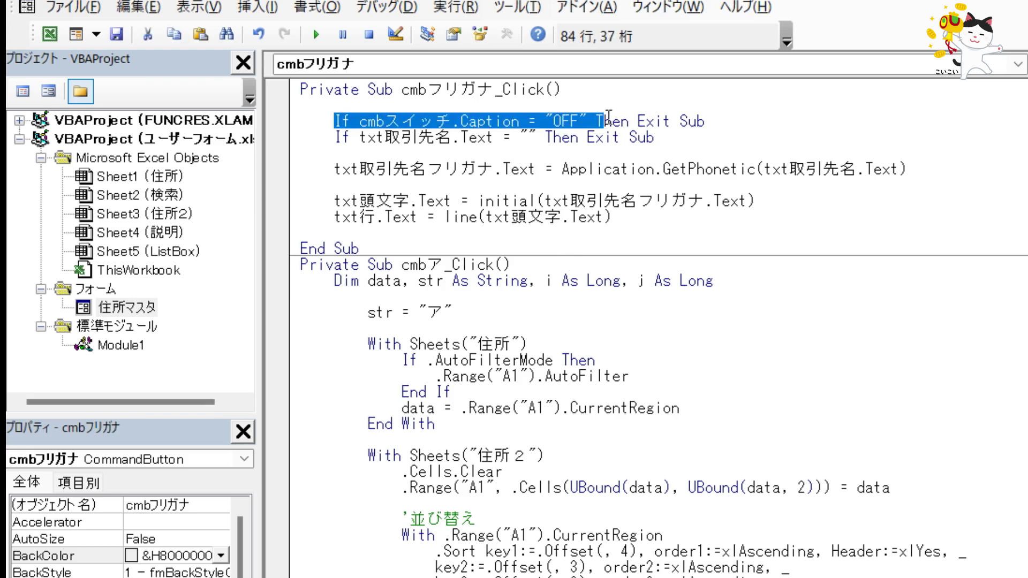
left_click(725, 131)
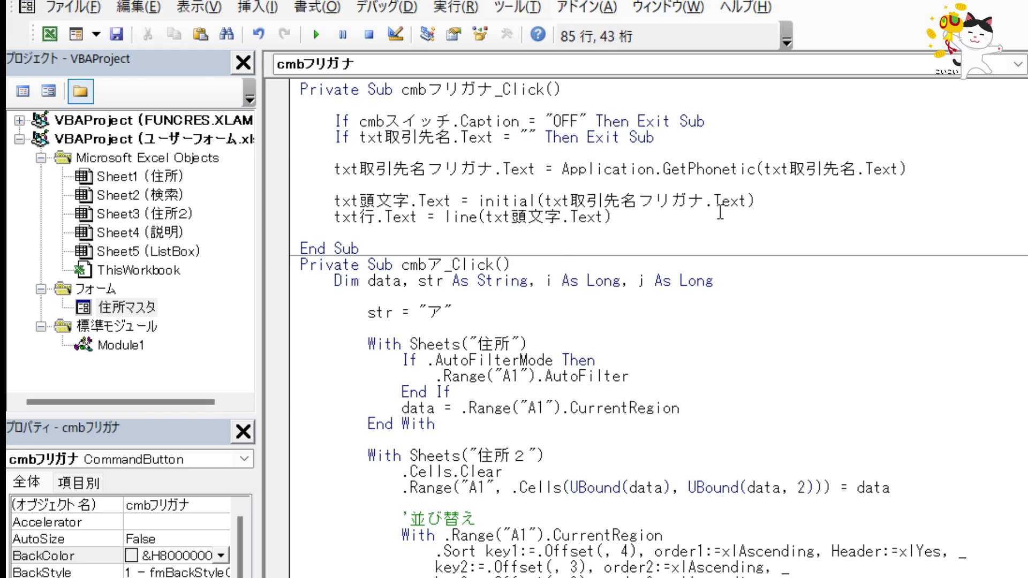
left_click(680, 148)
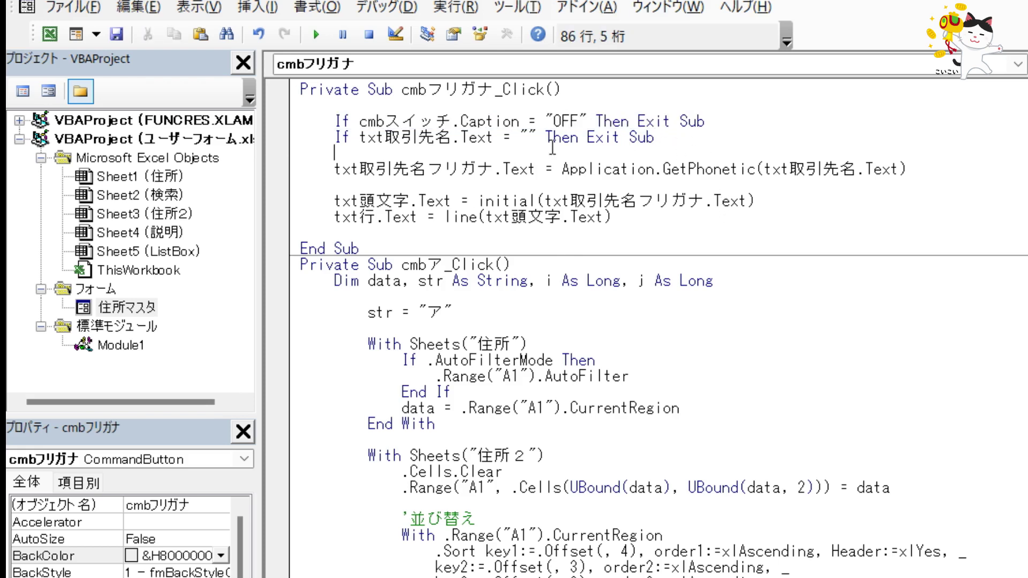
key("shift+Up")
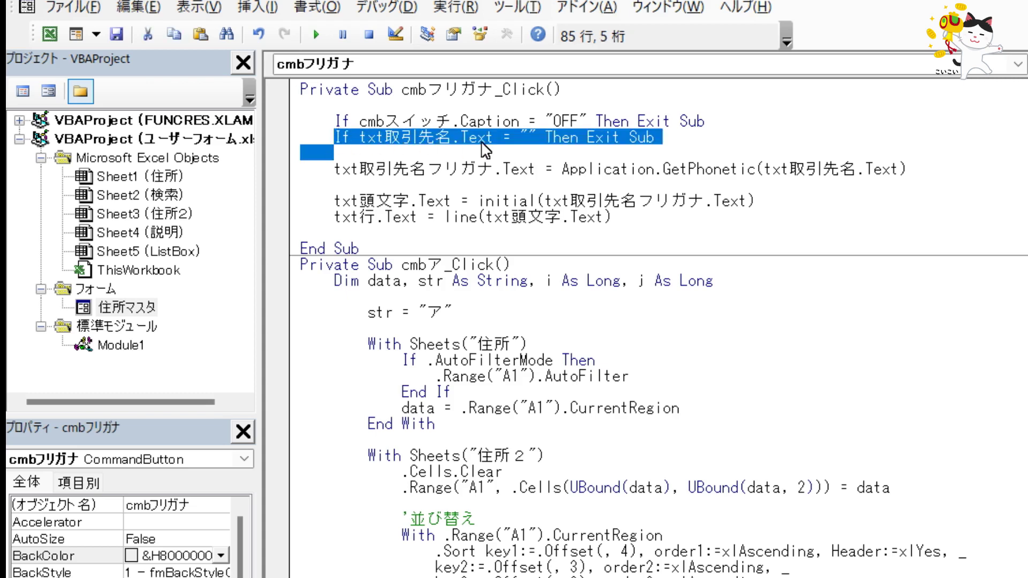
left_click(476, 137)
left_click_drag(686, 138, 335, 137)
left_click(439, 161)
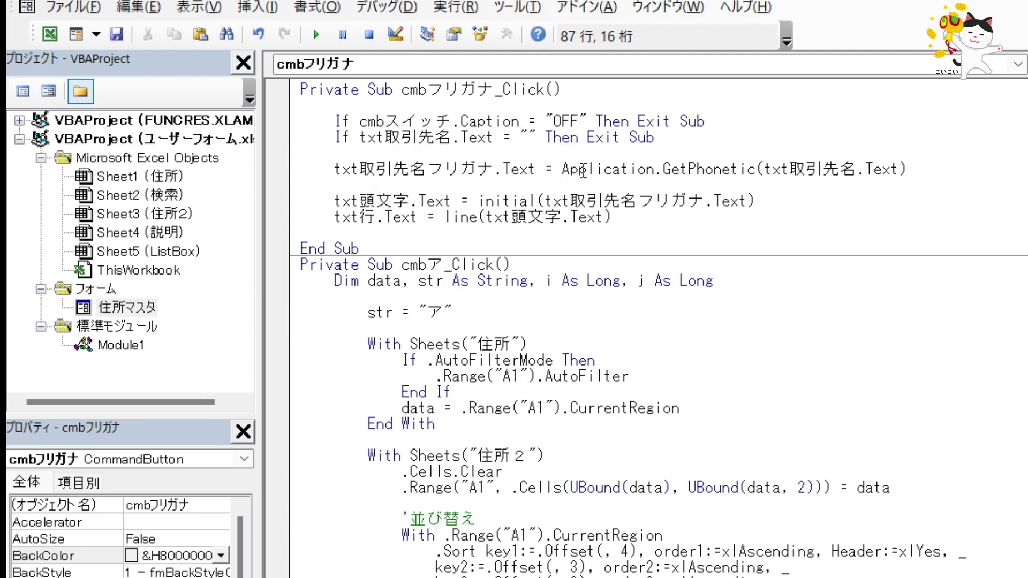
left_click_drag(563, 169, 757, 167)
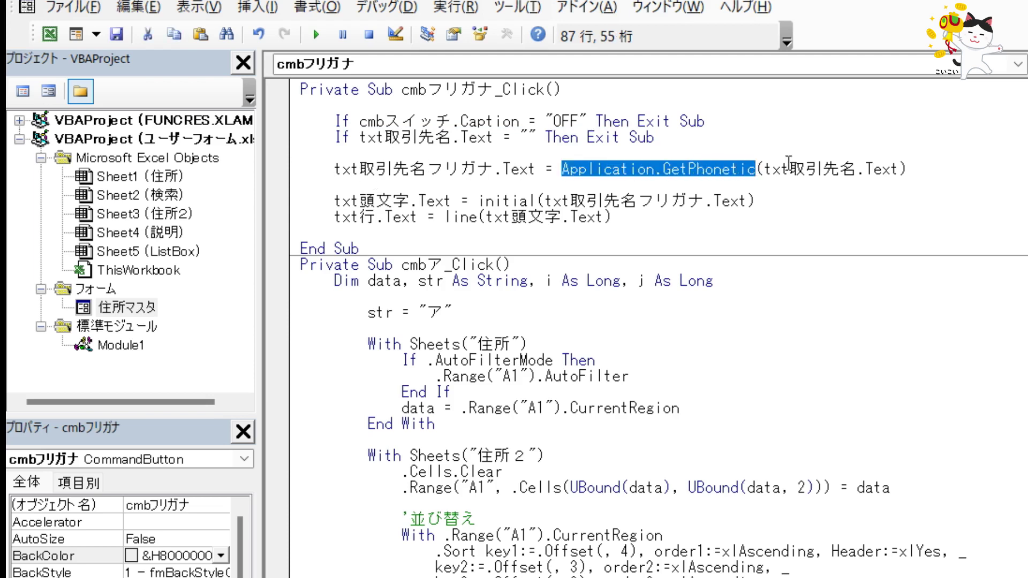
left_click_drag(902, 169, 764, 170)
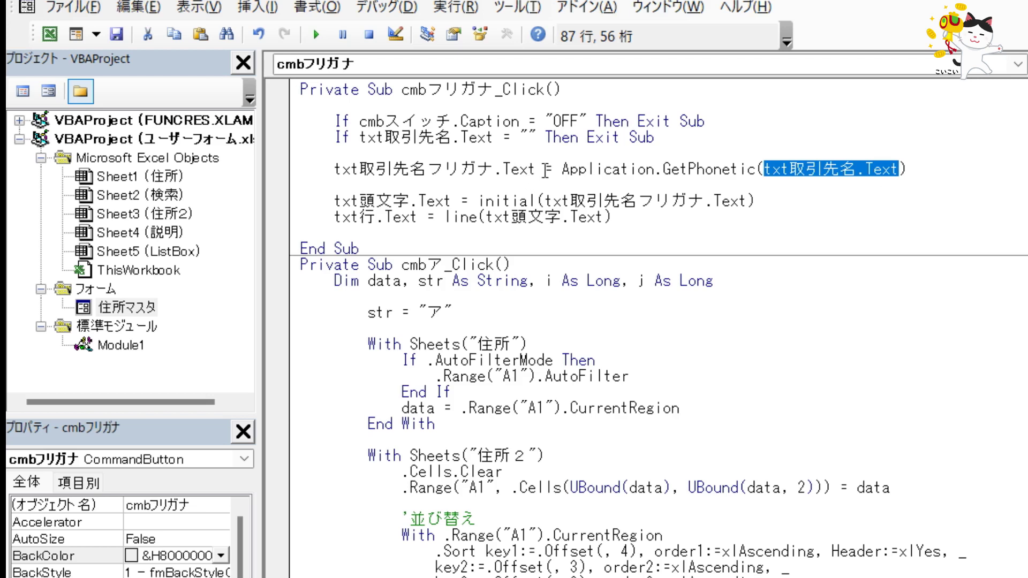
left_click_drag(536, 171, 335, 170)
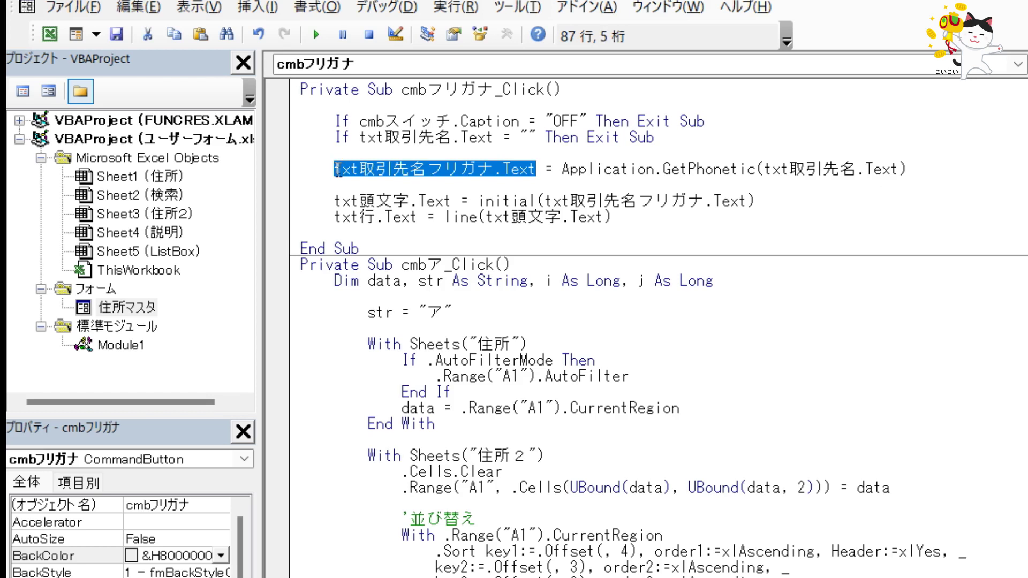
left_click(360, 201)
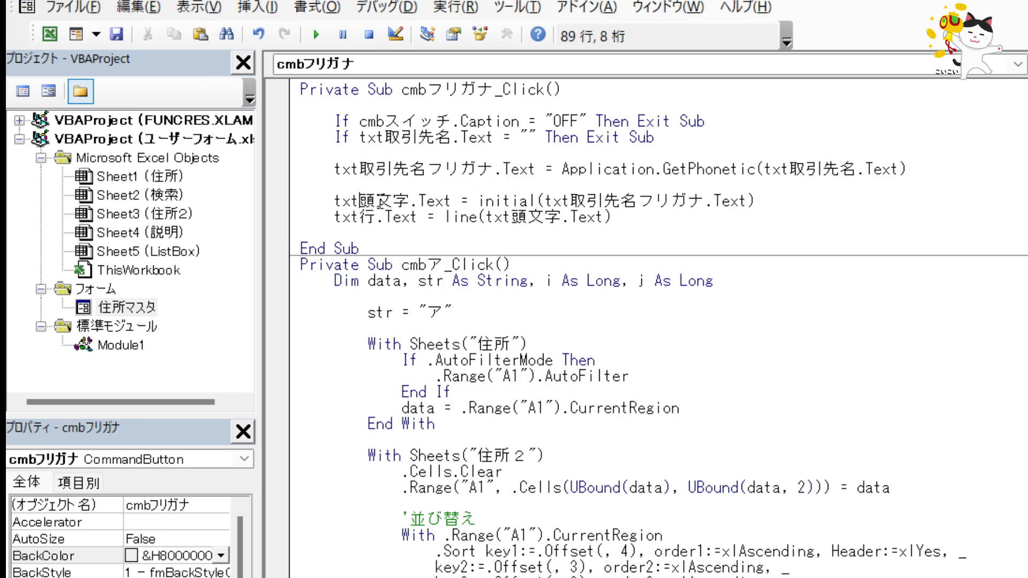
left_click_drag(485, 201, 764, 200)
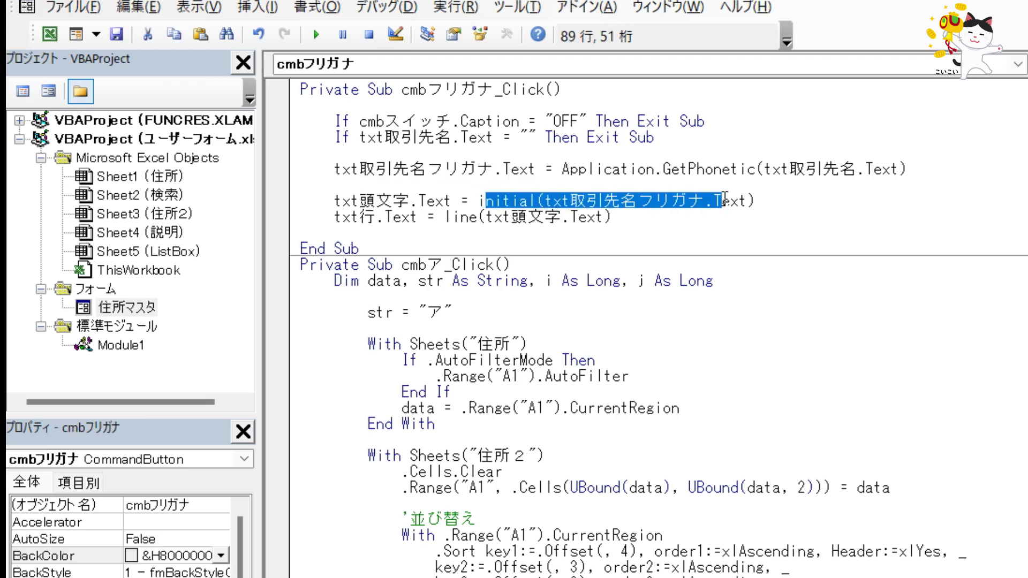
left_click(360, 217)
left_click_drag(419, 217, 333, 217)
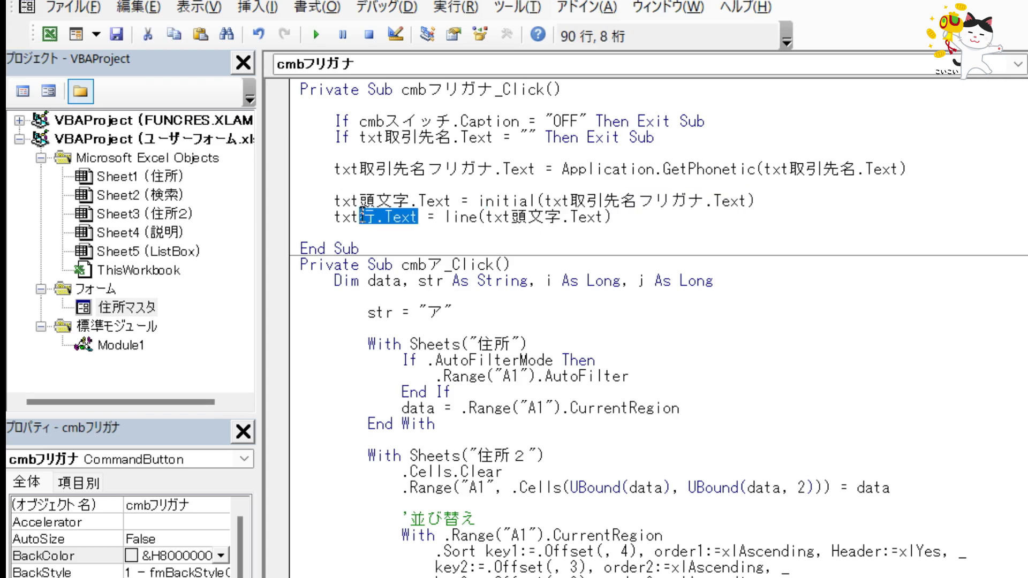
left_click(461, 217)
left_click_drag(444, 217, 613, 217)
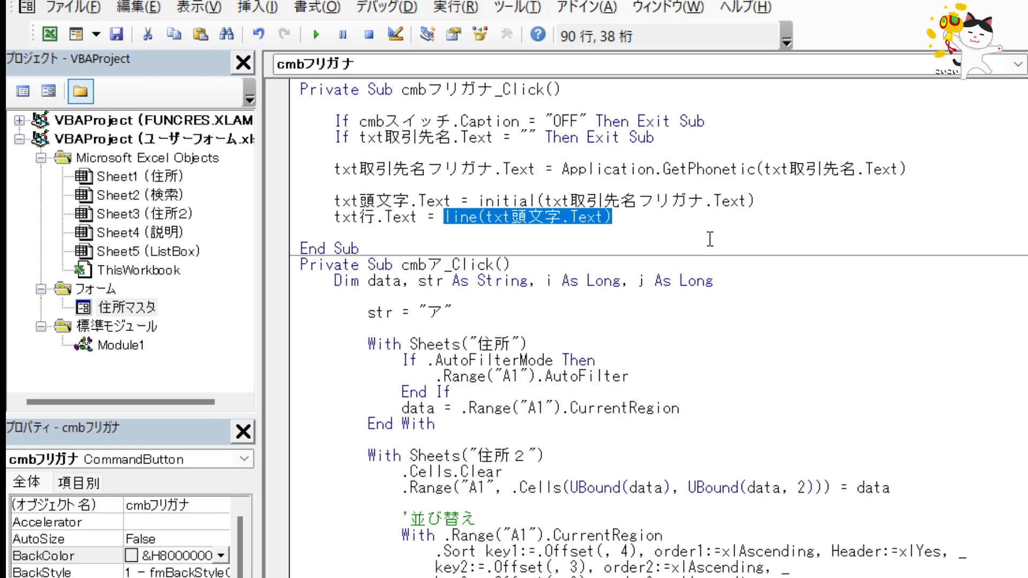
left_click(633, 228)
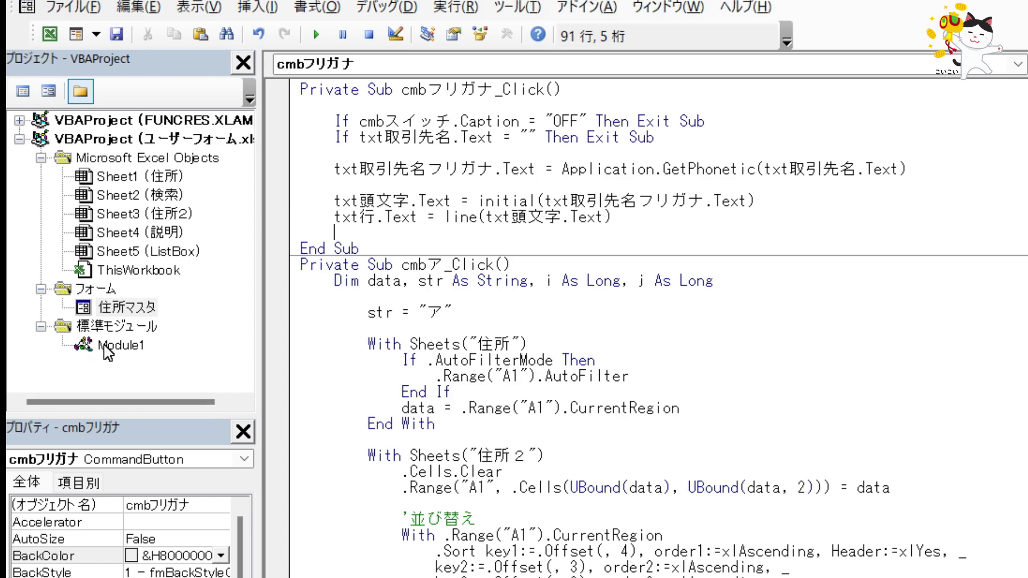
left_click_drag(477, 200, 588, 201)
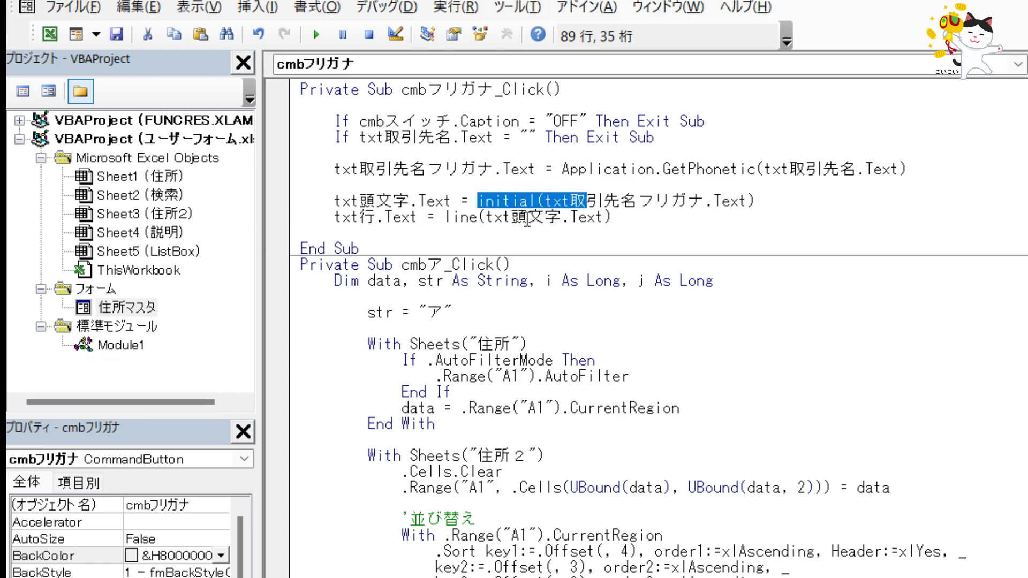
left_click_drag(449, 217, 550, 216)
left_click(674, 215)
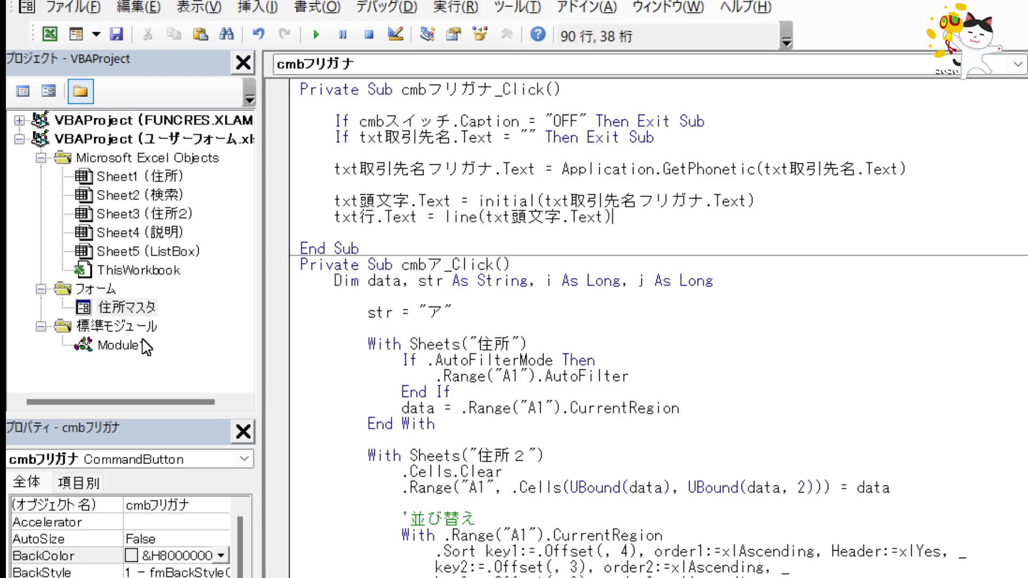
left_click(511, 203)
Step: Open Module1 and highlight the initial function's name and string parameter
double_click(121, 347)
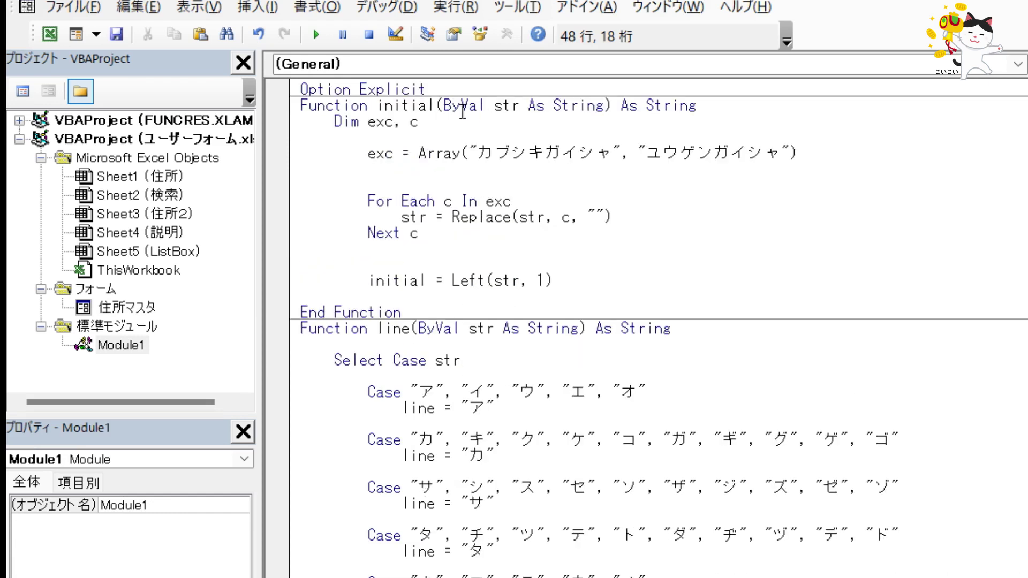
left_click(525, 105)
left_click(594, 105)
left_click(602, 105)
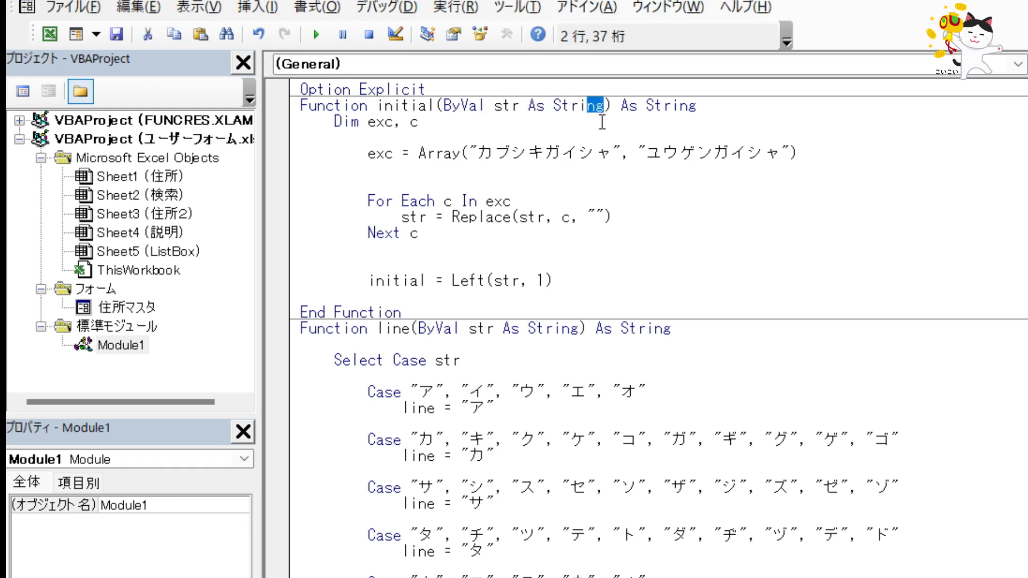
left_click(612, 106)
left_click_drag(604, 106, 443, 111)
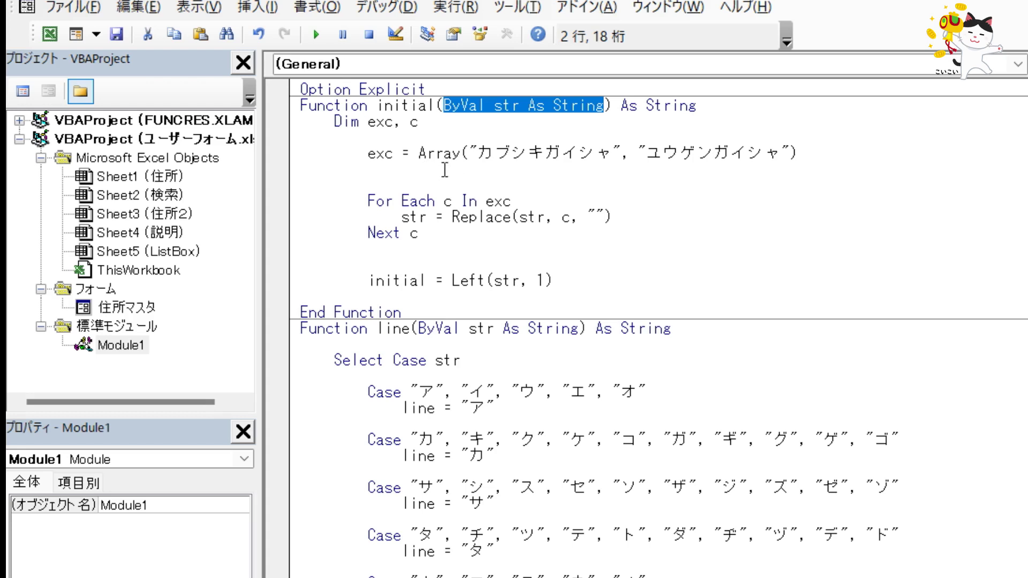
left_click(462, 168)
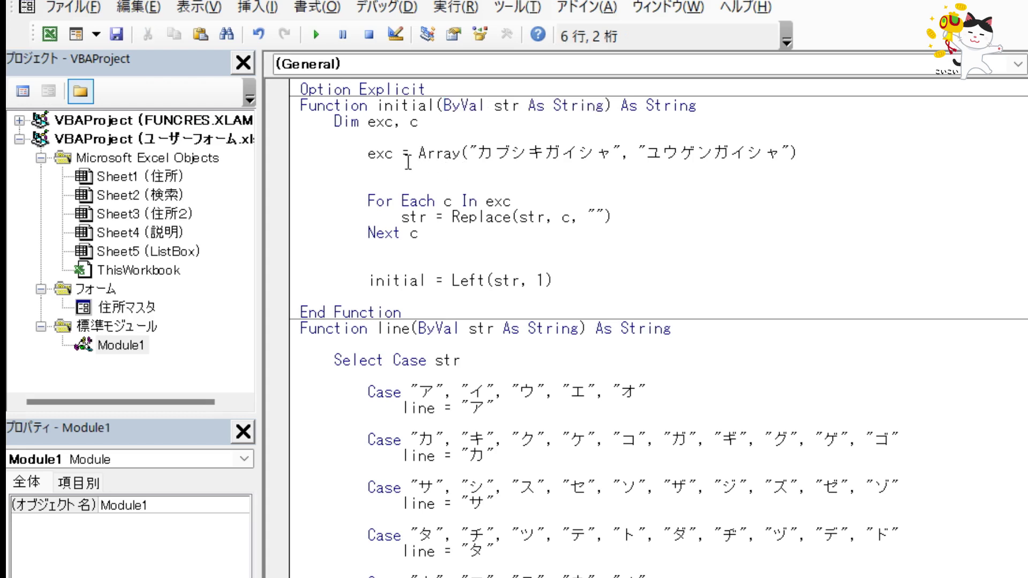
left_click_drag(377, 106, 547, 108)
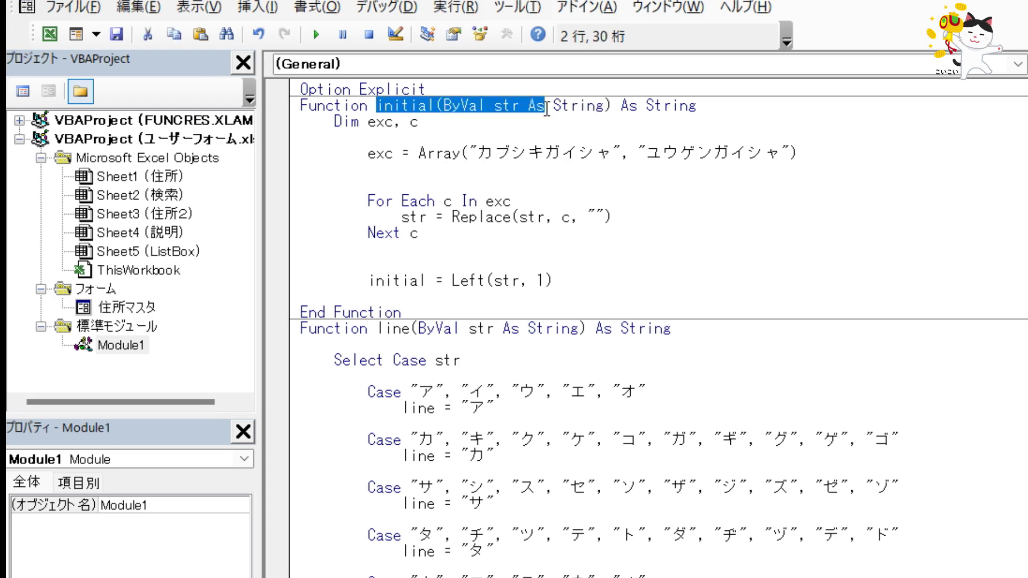
left_click(458, 188)
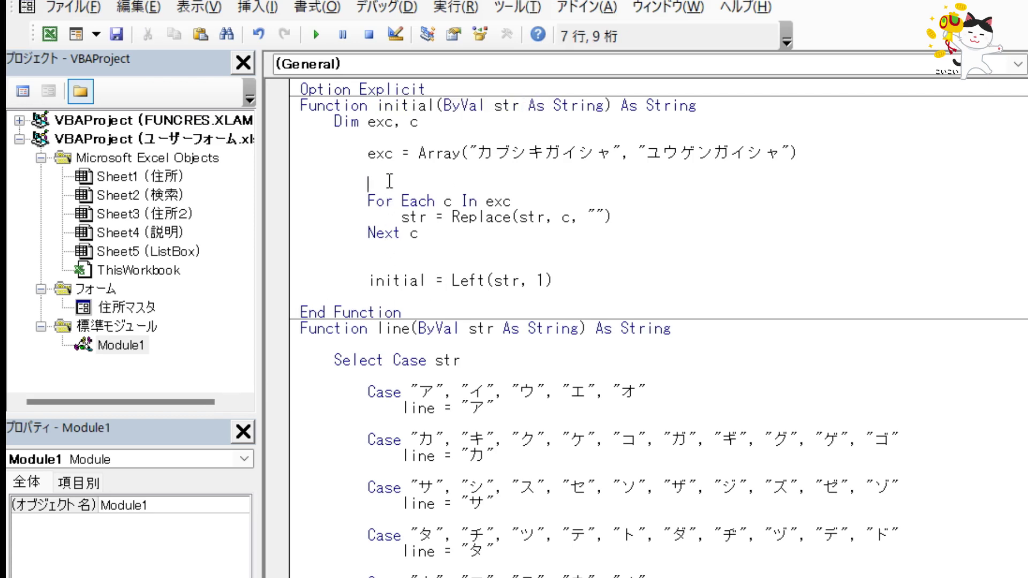
Step: Highlight the Array of company-type words like カブシキガイシャ and the exc variable
mouse_move(418, 154)
left_mouse_down()
mouse_move(809, 156)
mouse_move(646, 154)
left_mouse_up()
left_click(660, 190)
left_click(735, 161)
left_click(421, 161, "shift")
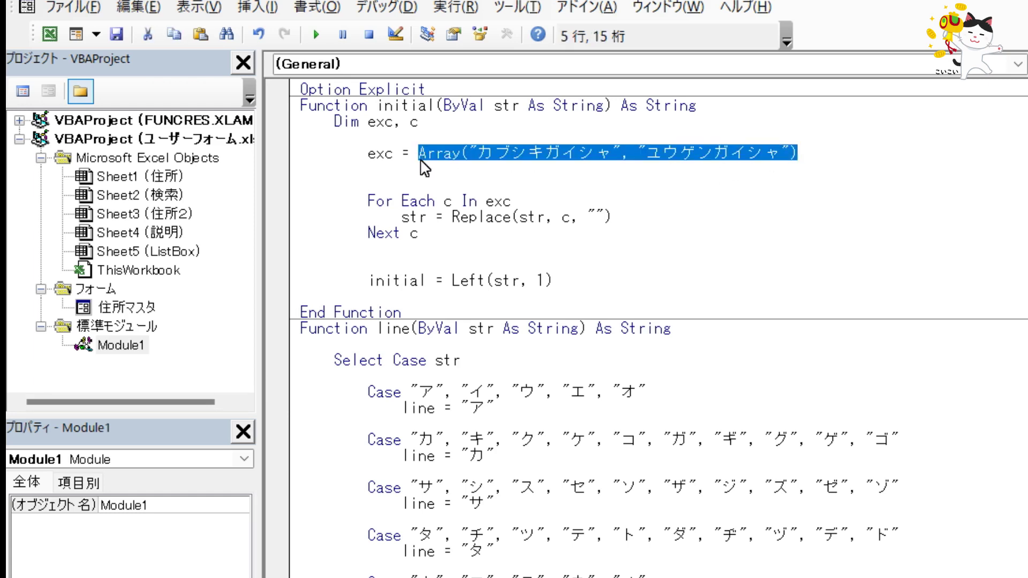
left_click(540, 170)
left_click_drag(478, 154, 494, 154)
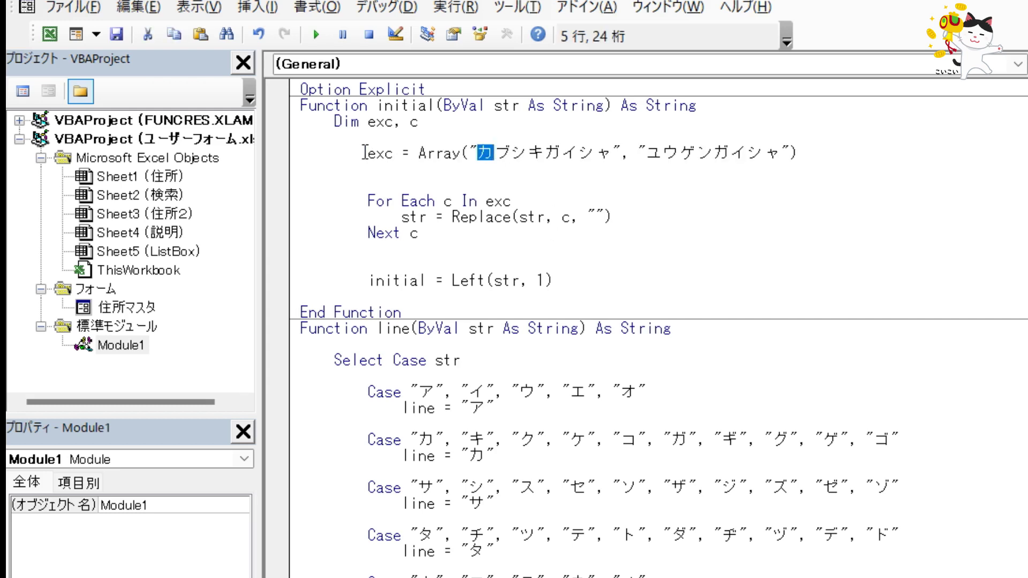
left_click_drag(360, 153, 406, 159)
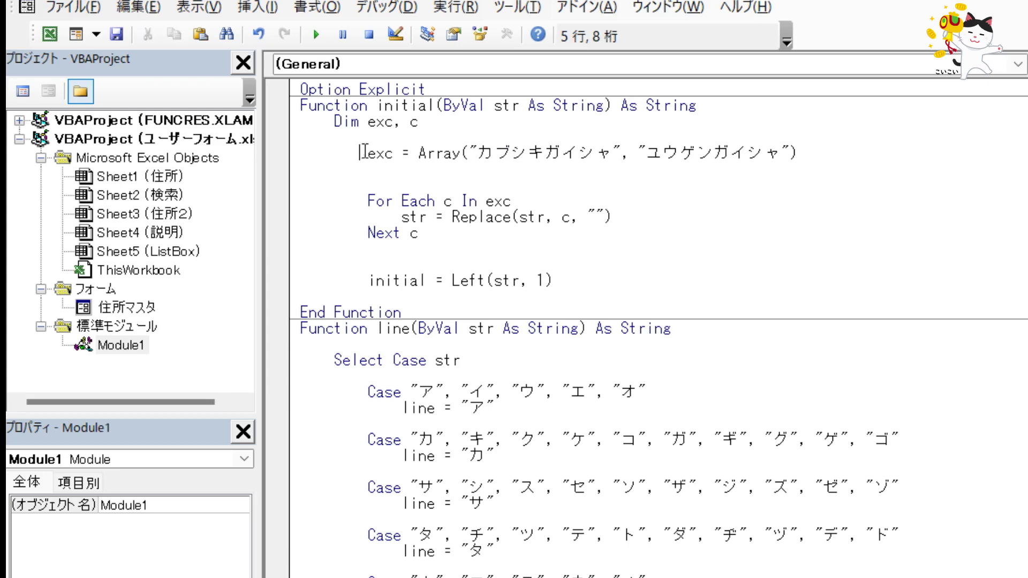
left_click(388, 183)
Step: Highlight the For Each loop, the Replace statement, and Left(str, 1) returning the initial
left_click_drag(368, 201, 511, 201)
left_click(489, 220)
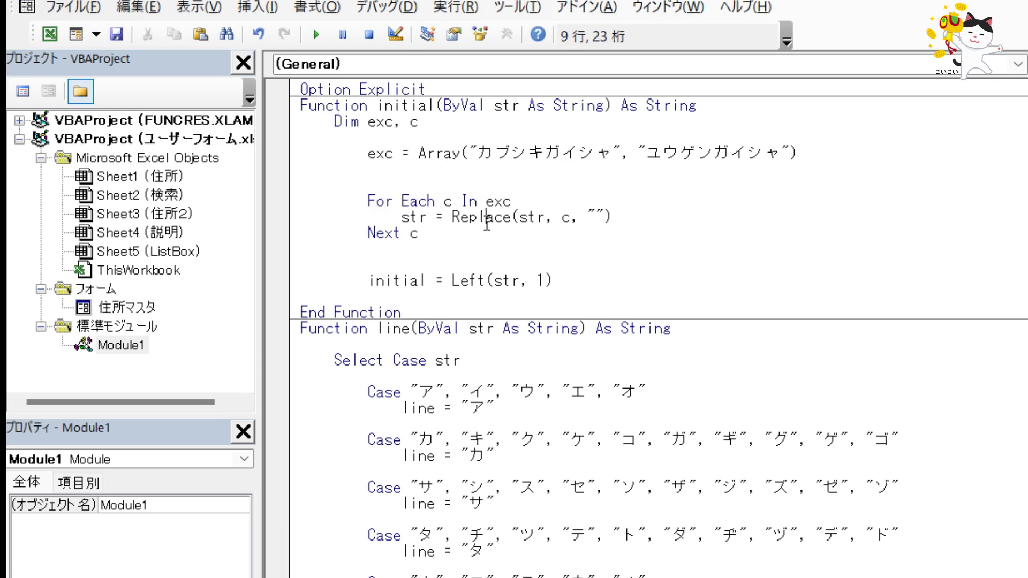
left_click_drag(621, 214, 399, 214)
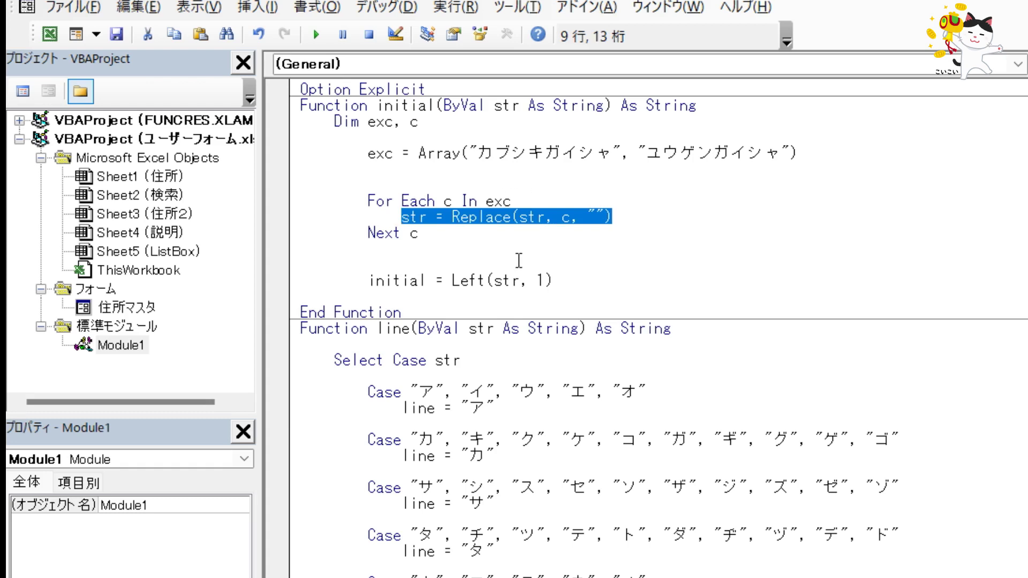
left_click(442, 238)
left_click_drag(410, 217, 442, 217)
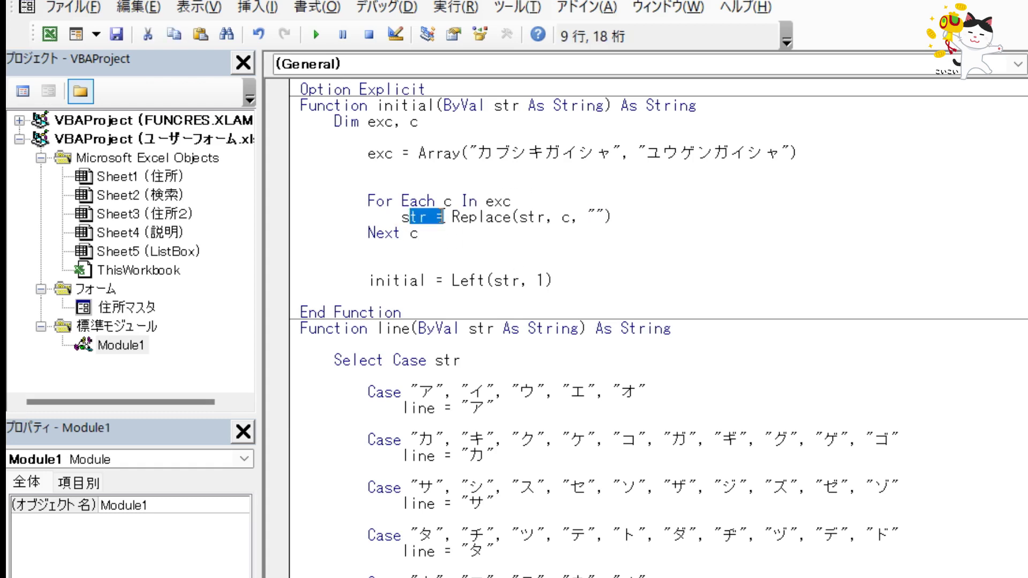
left_click_drag(453, 280, 611, 279)
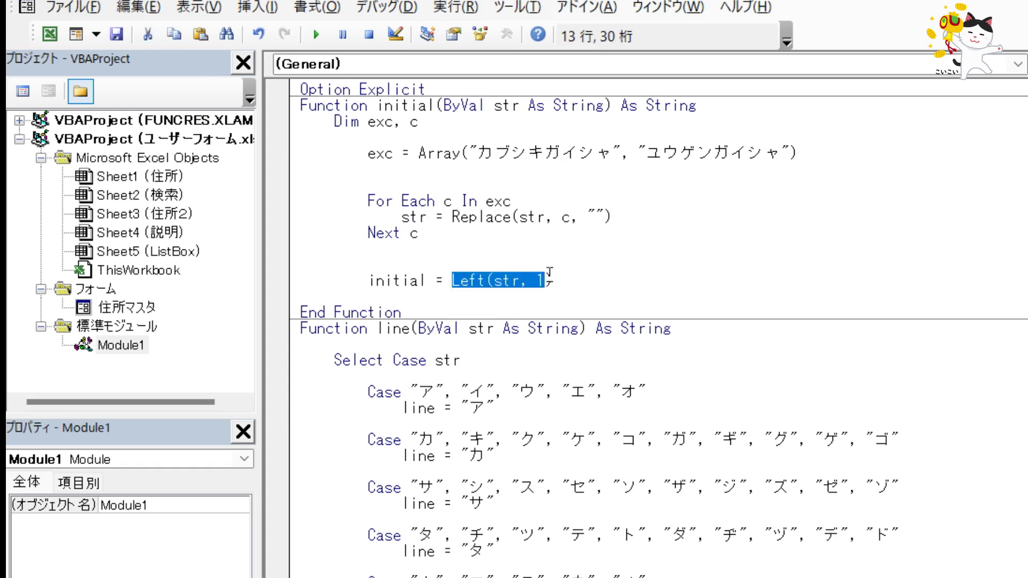
left_click_drag(435, 280, 367, 284)
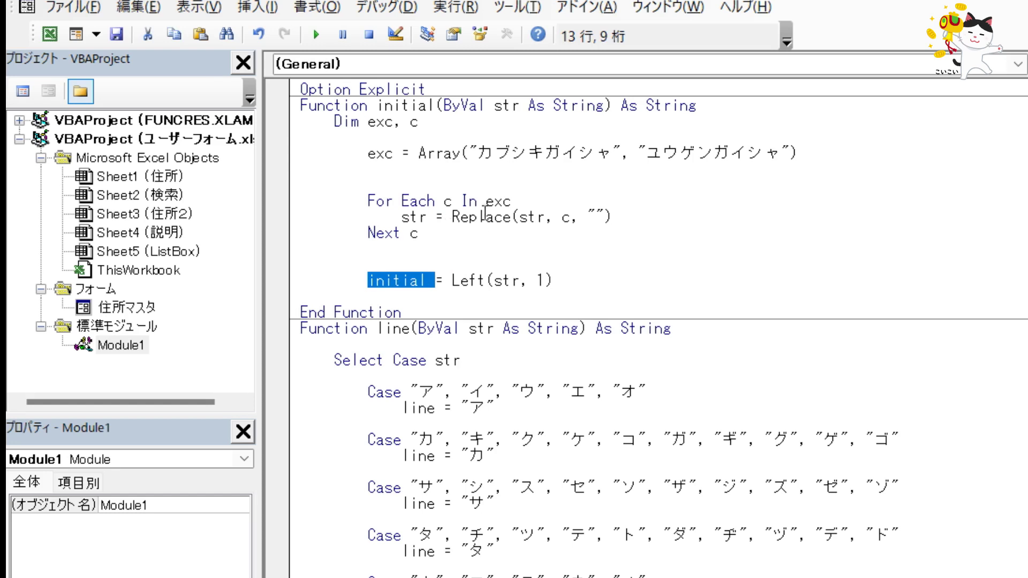
Step: Highlight the whole initial function body, then the line function's argument declaration
left_click(477, 180)
left_click(459, 118)
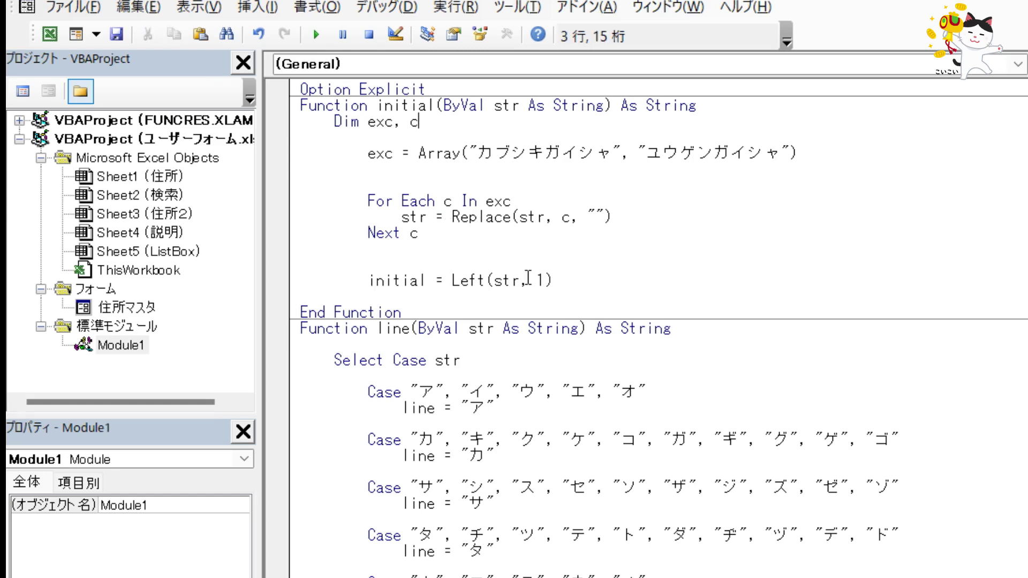
left_click_drag(447, 316, 277, 118)
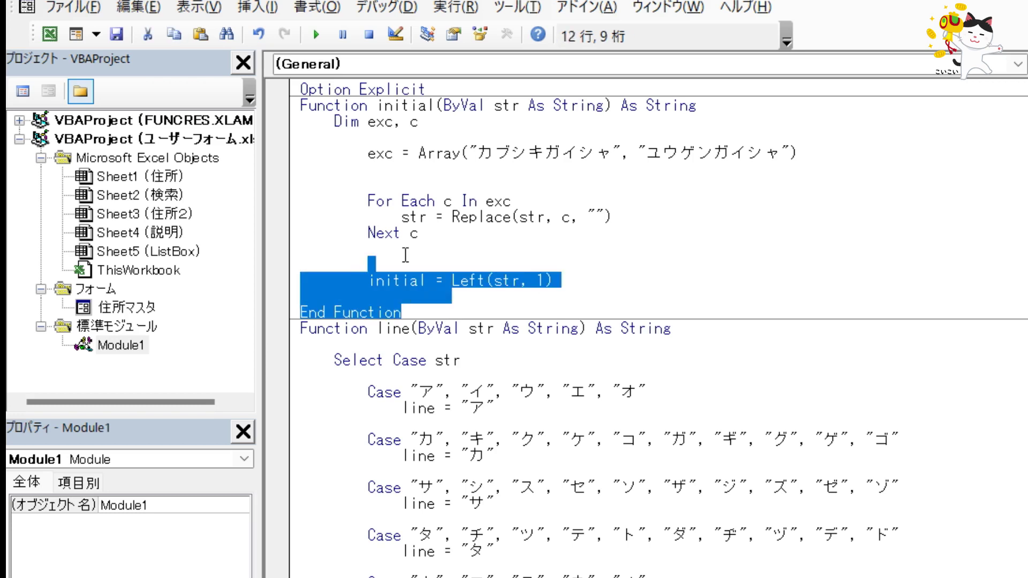
left_click(488, 134)
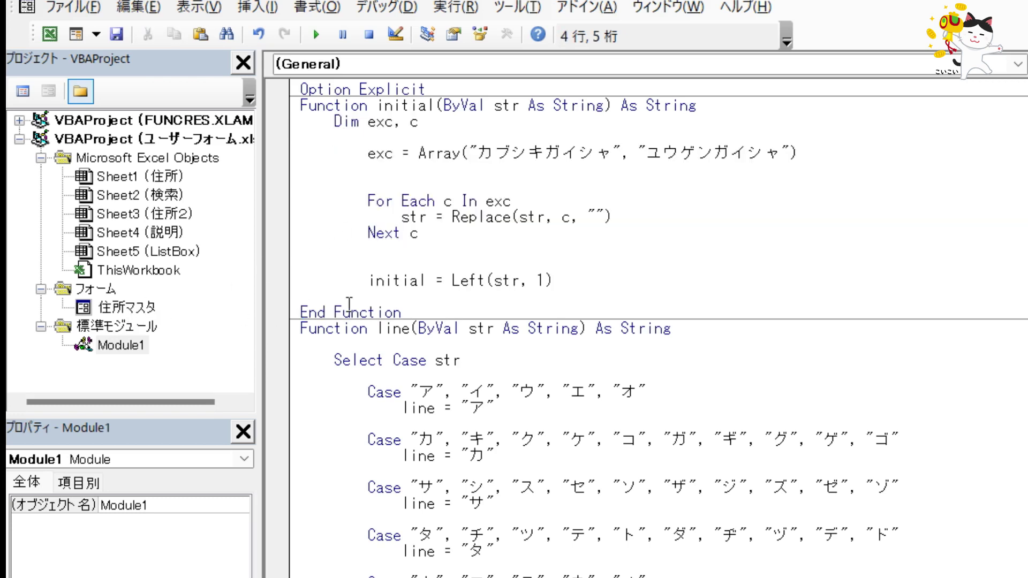
scroll(415, 338, "down", 2)
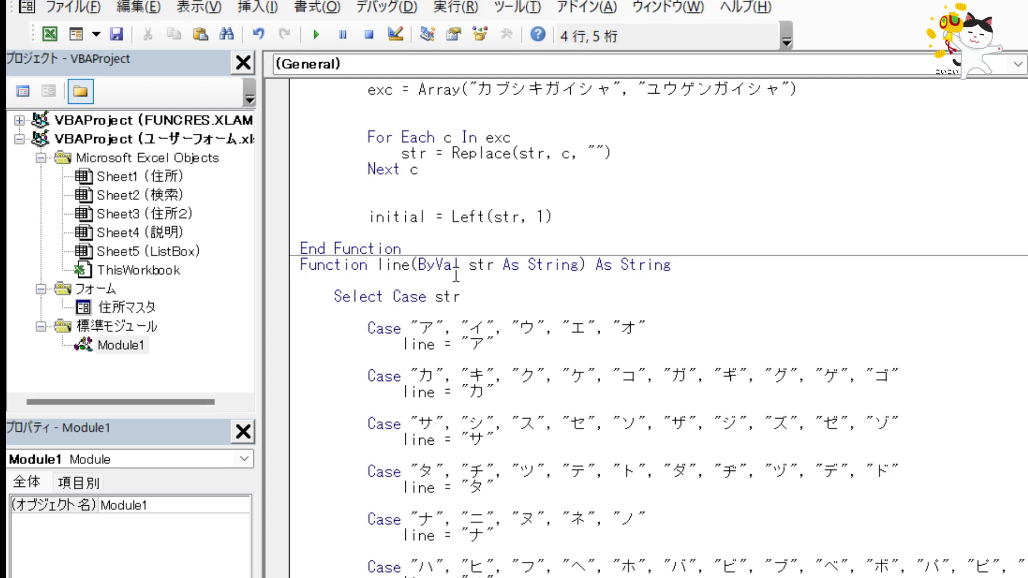
left_click_drag(419, 266, 612, 266)
Step: Show the フリガナ button's cmbフリガナ_Click code in the 住所マスタ form design and note its txt頭文字 reference
double_click(145, 310)
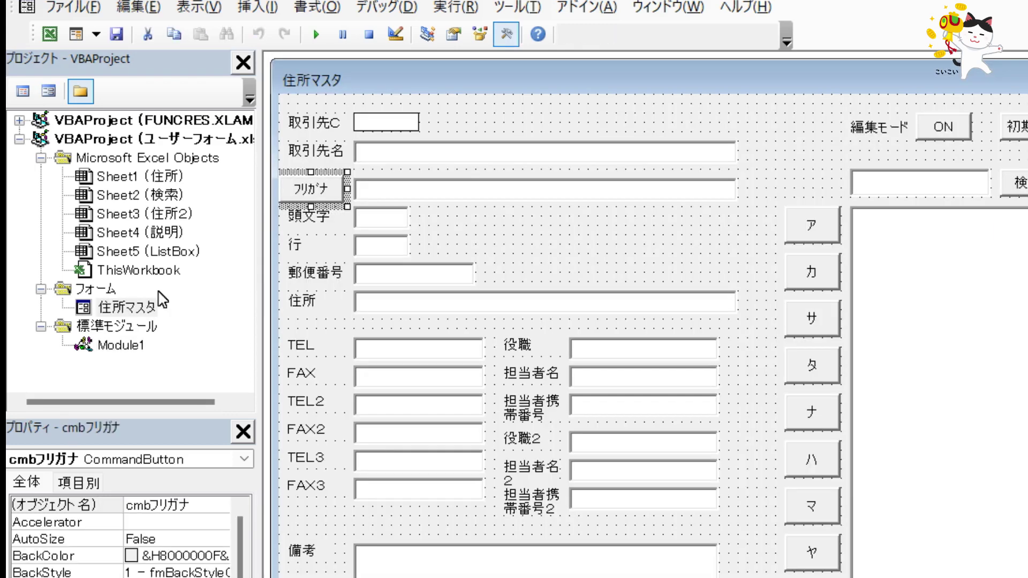
right_click(332, 182)
left_click(412, 324)
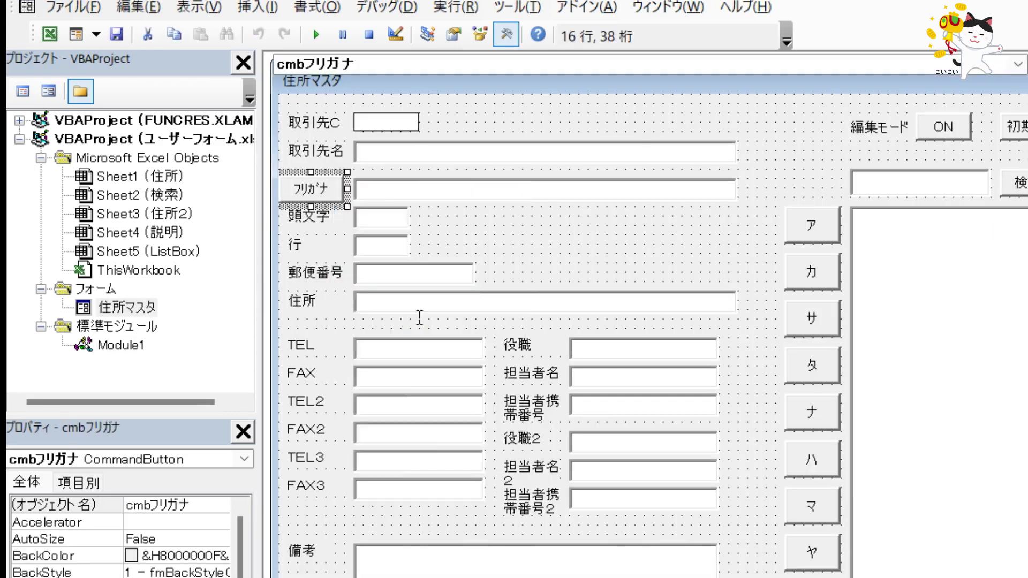
mouse_move(494, 216)
left_mouse_down()
mouse_move(586, 217)
mouse_move(443, 216)
left_mouse_up()
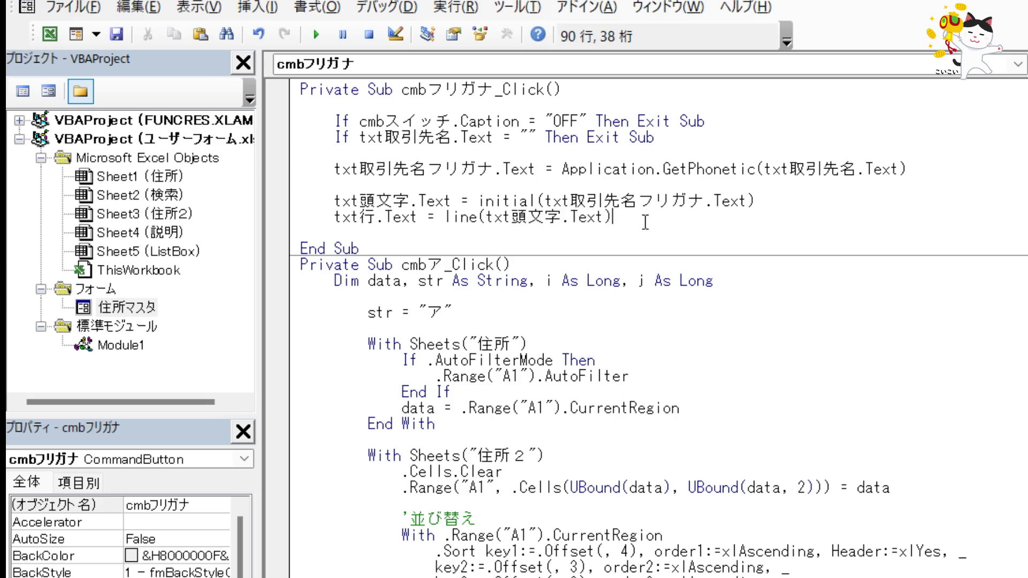
Step: In Module1, review the line function's ア and カ Case blocks and the Case Else returning 記
double_click(133, 347)
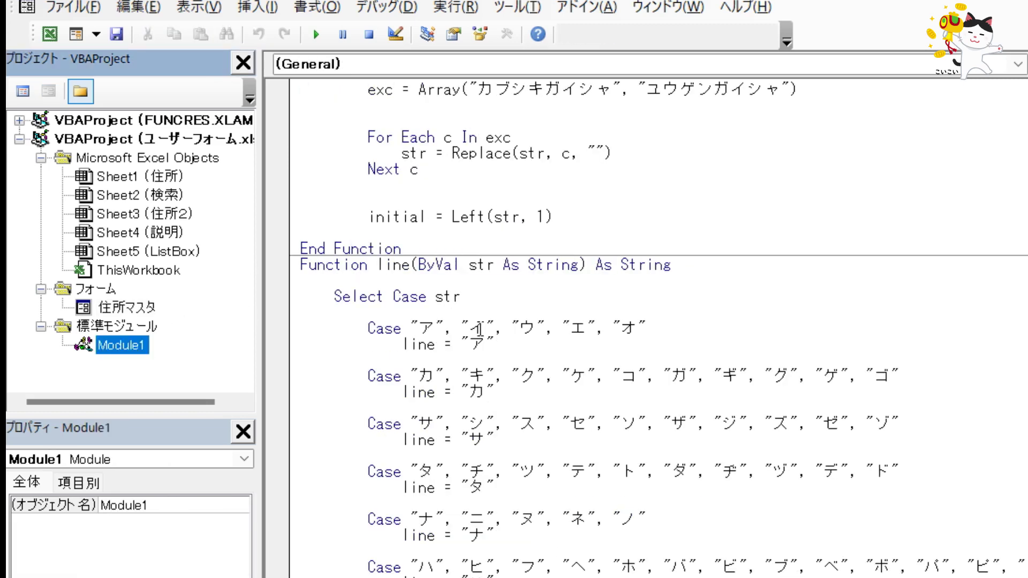
left_click_drag(364, 326, 498, 345)
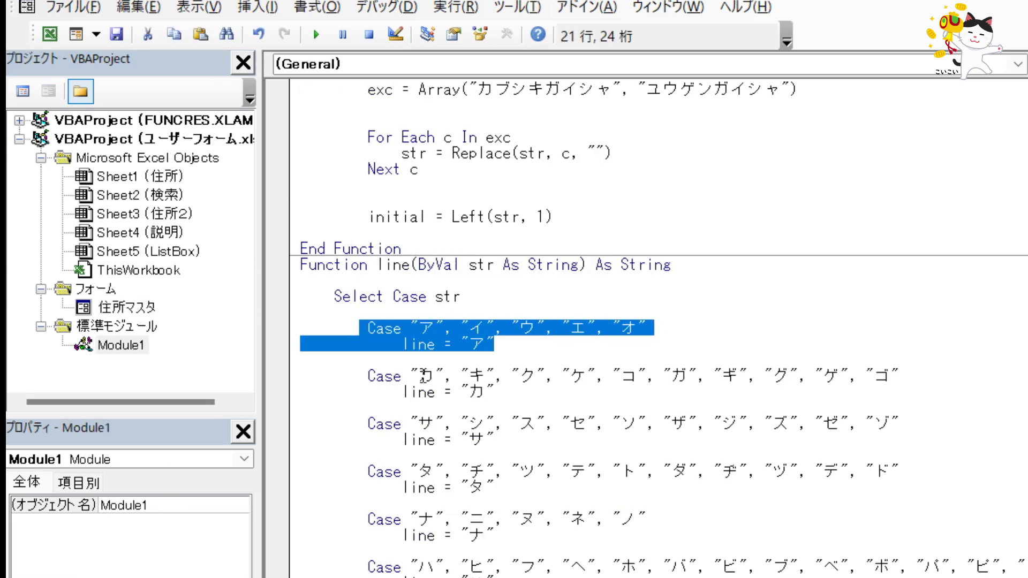
left_click_drag(367, 375, 536, 392)
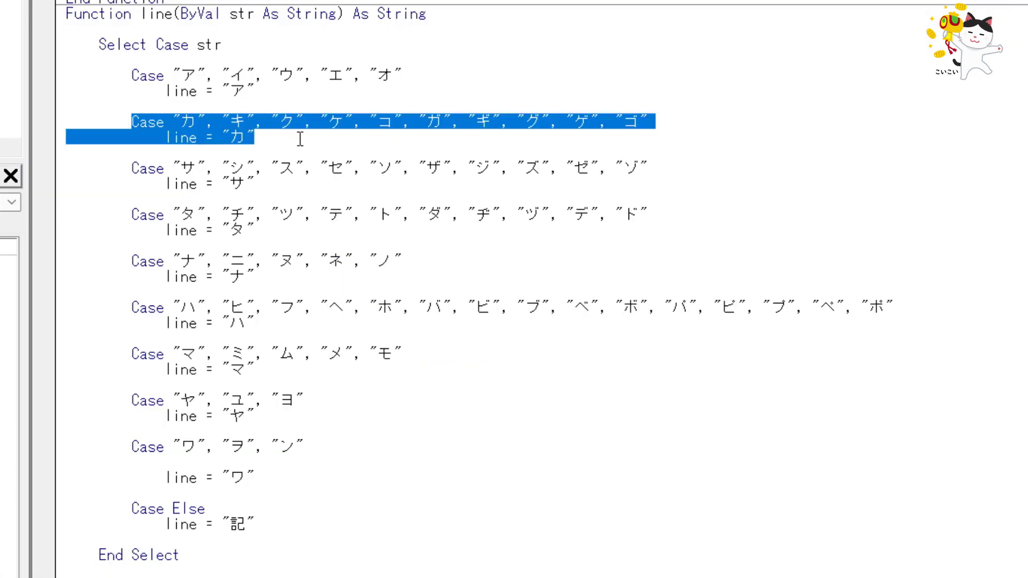
left_click(272, 150)
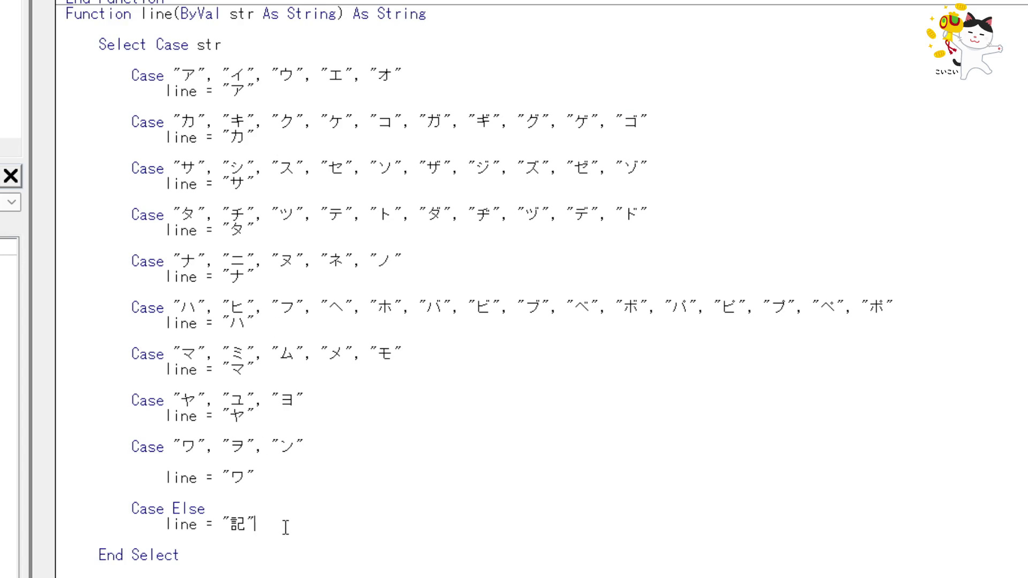
mouse_move(285, 527)
left_mouse_down()
mouse_move(38, 525)
mouse_move(4, 501)
left_mouse_up()
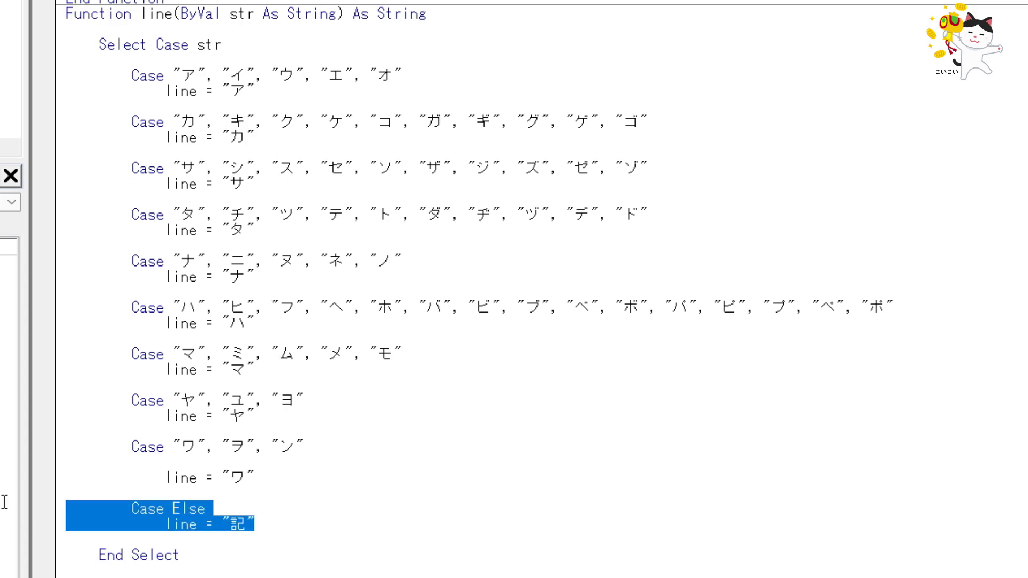
left_click(302, 472)
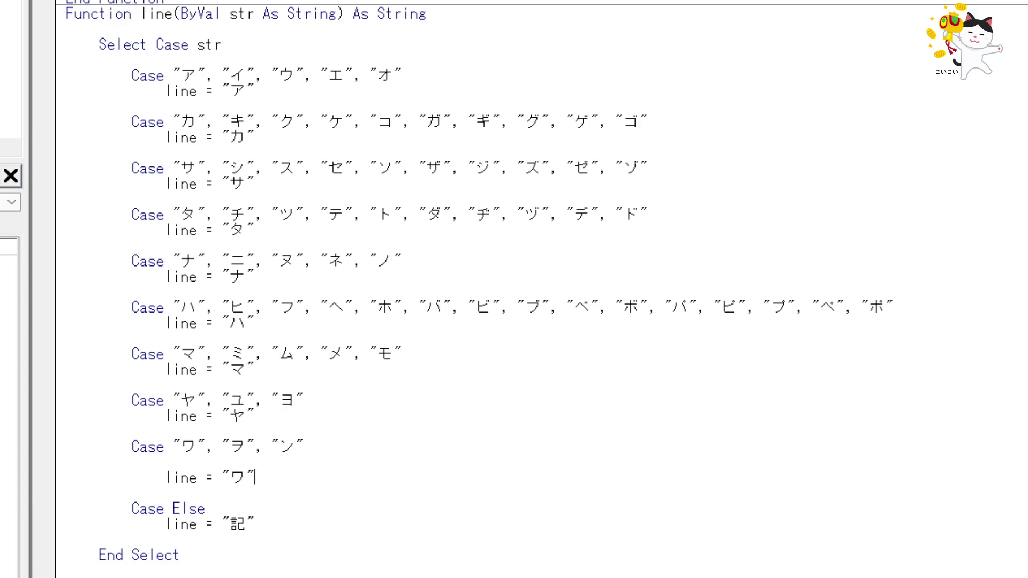
Step: Reopen cmbフリガナ_Click from the form design and pick out its txt頭文字 and txt行 assignment lines
key("shift+F7")
right_click(85, 5)
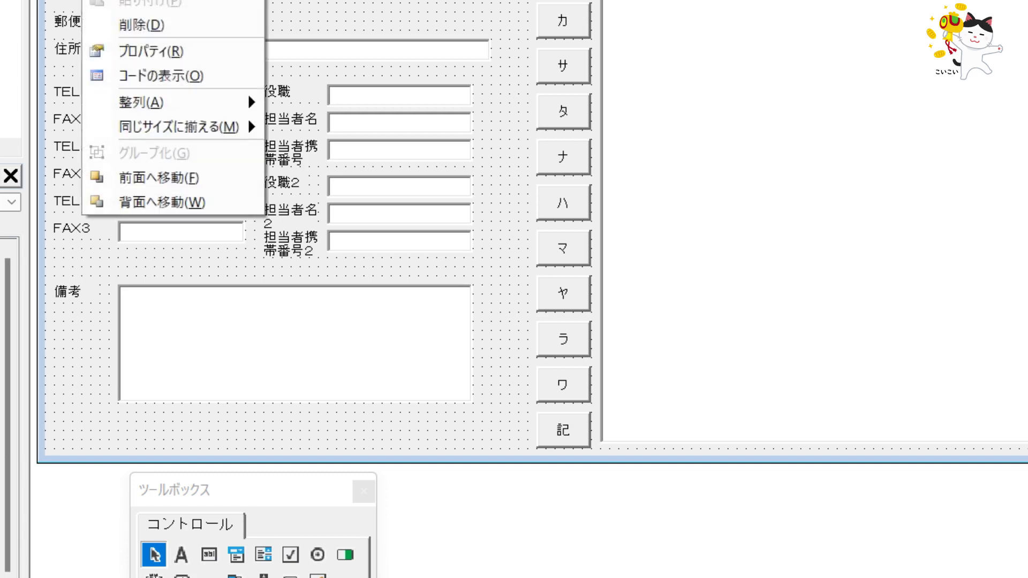
left_click(176, 75)
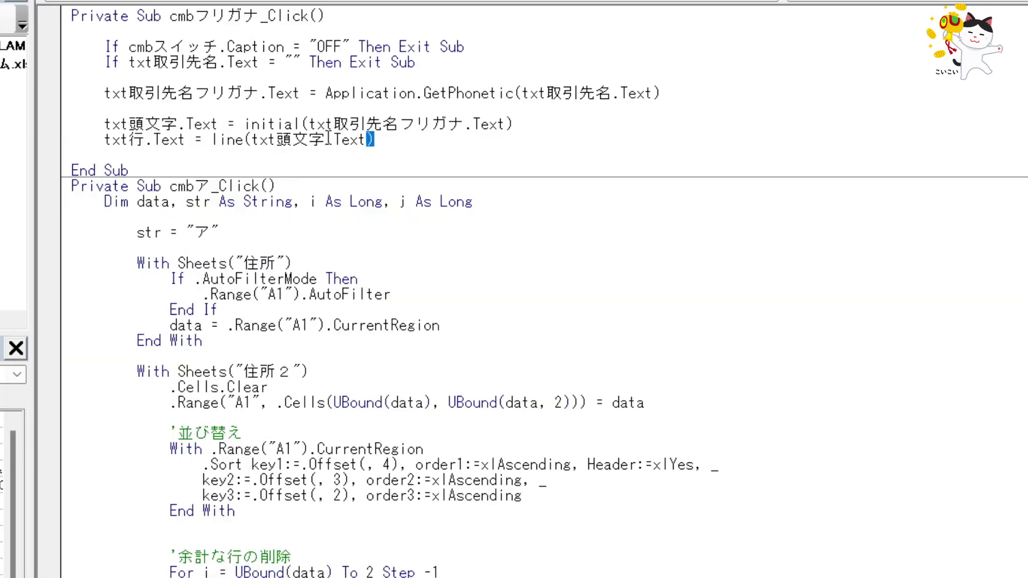
left_click_drag(410, 138, 75, 116)
left_click(213, 96)
Step: Trace how the furigana fills txt頭文字 and line() fills txt行, then run the 住所マスタ form
left_click_drag(303, 127, 493, 130)
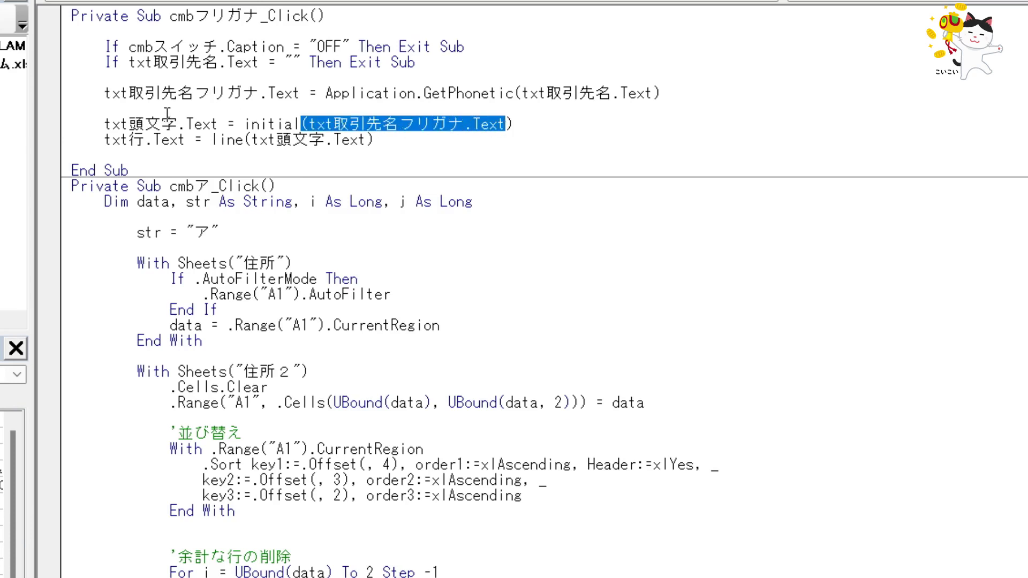
left_click_drag(212, 124, 103, 119)
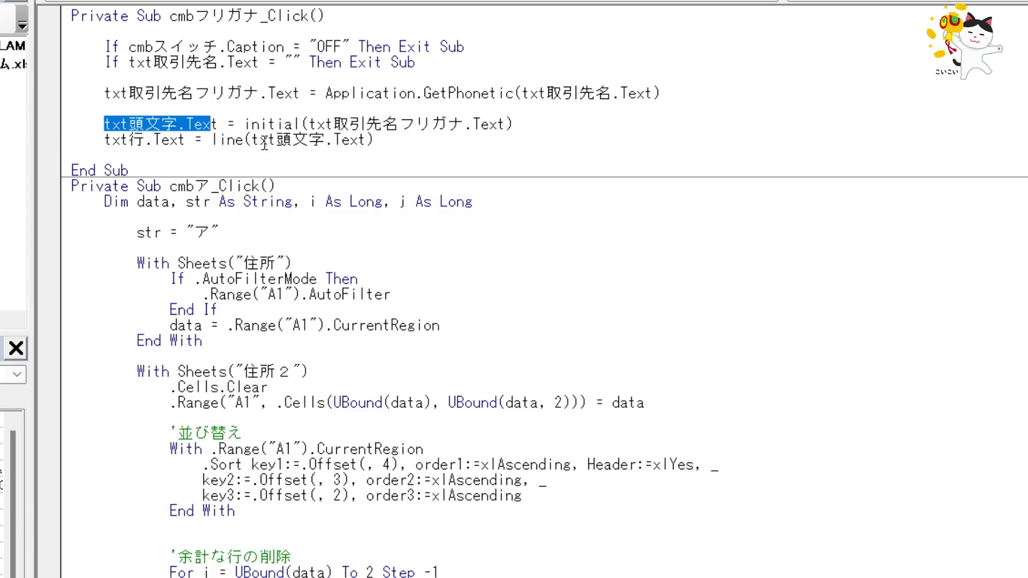
mouse_move(255, 139)
left_mouse_down()
mouse_move(383, 139)
mouse_move(214, 139)
left_mouse_up()
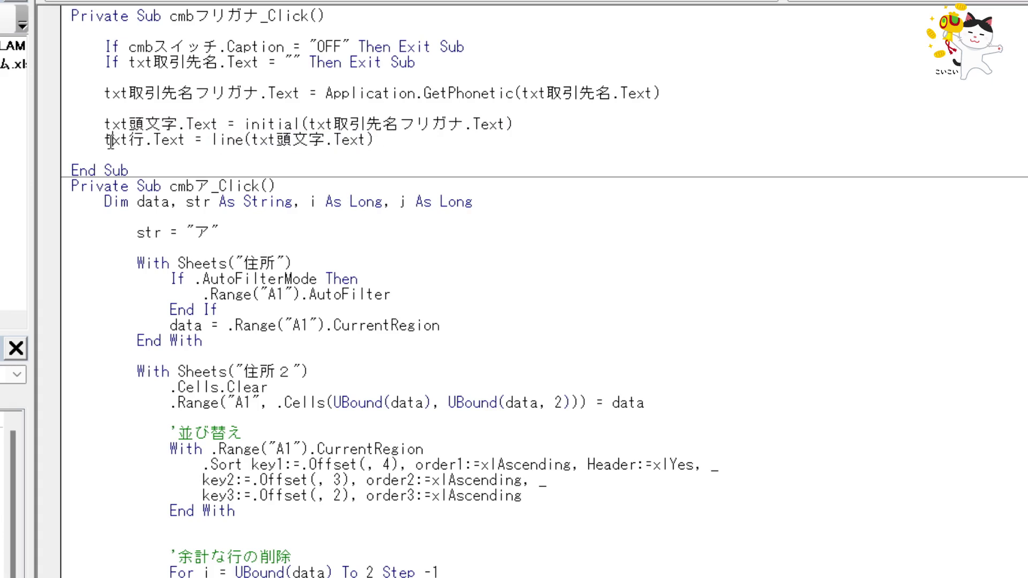
left_click_drag(111, 139, 187, 141)
left_click(209, 141)
key("F5")
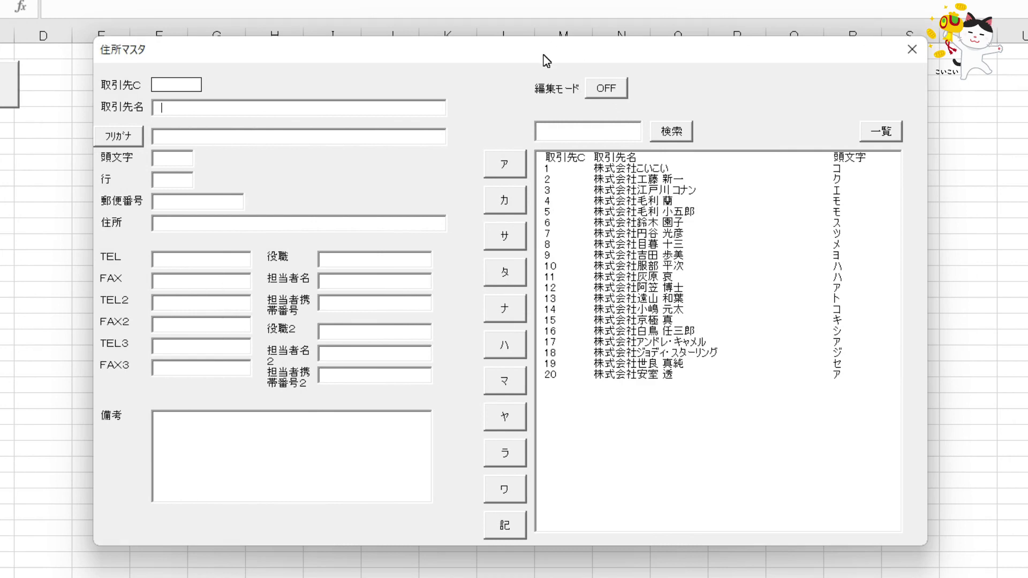
Step: Switch 編集モード ON, load records 20 and 10 into the fields, then clear them
left_click(597, 89)
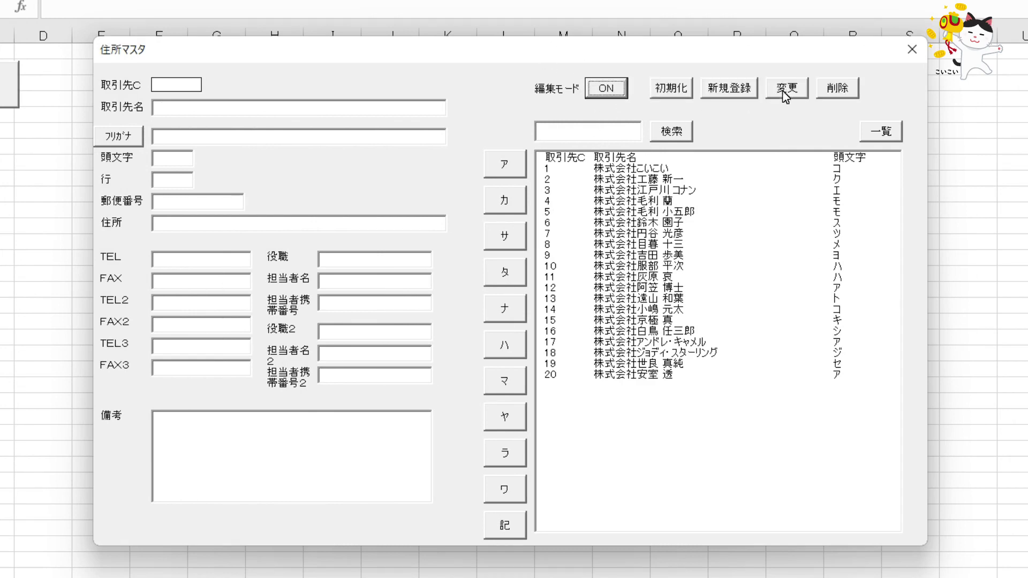
left_click(631, 378)
left_click_drag(630, 378, 629, 220)
left_click(659, 266)
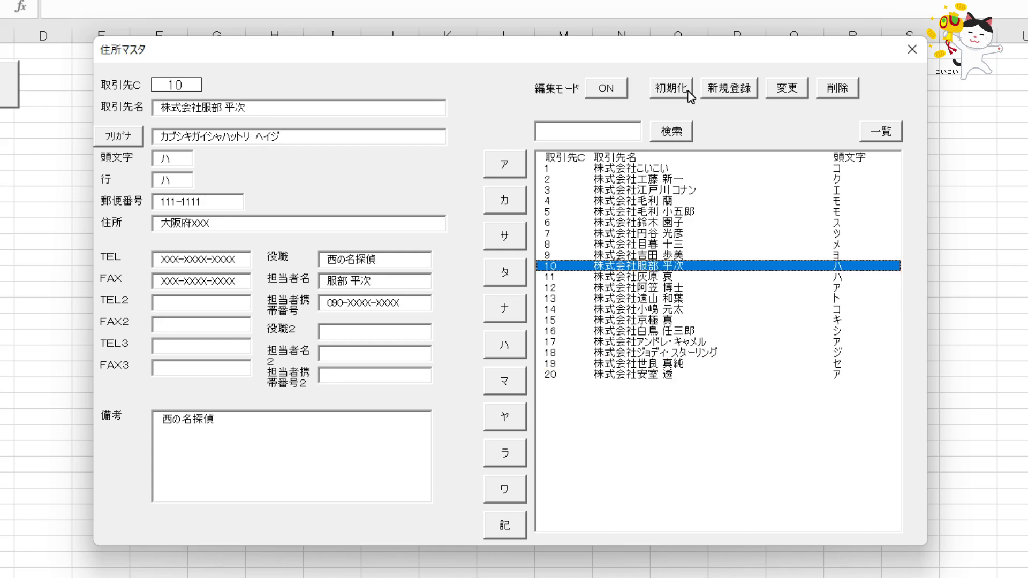
left_click(689, 94)
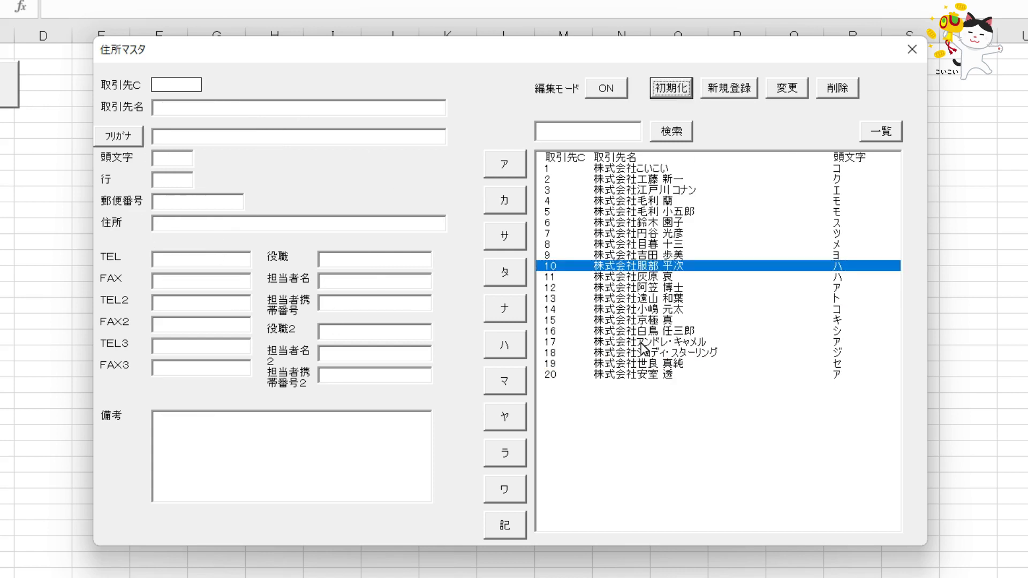
Step: Load records 18, 15 and 17, each followed by 20, clearing the fields between picks
left_click(661, 354)
left_click(661, 374)
left_click(678, 95)
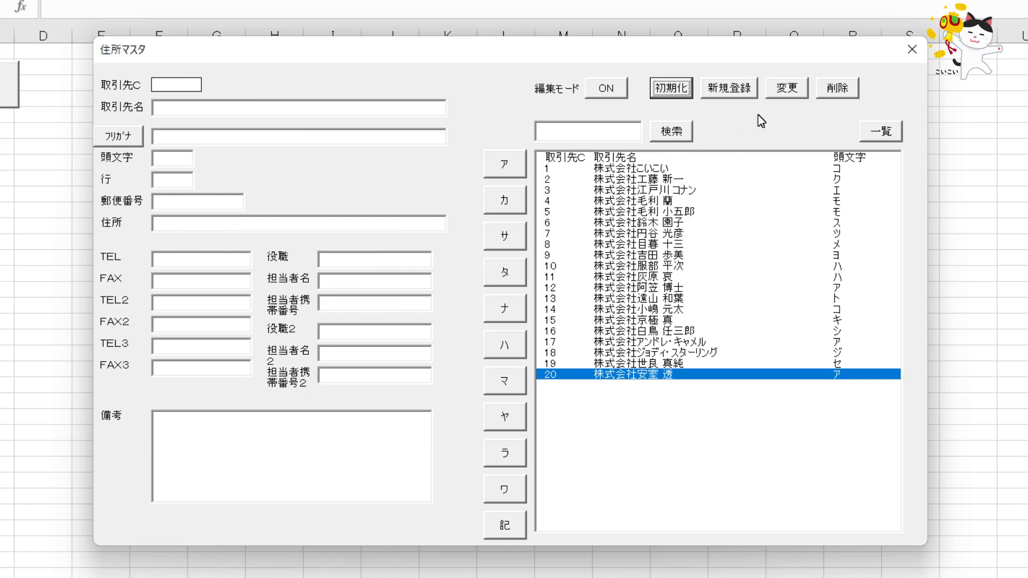
left_click(644, 320)
left_click(651, 374)
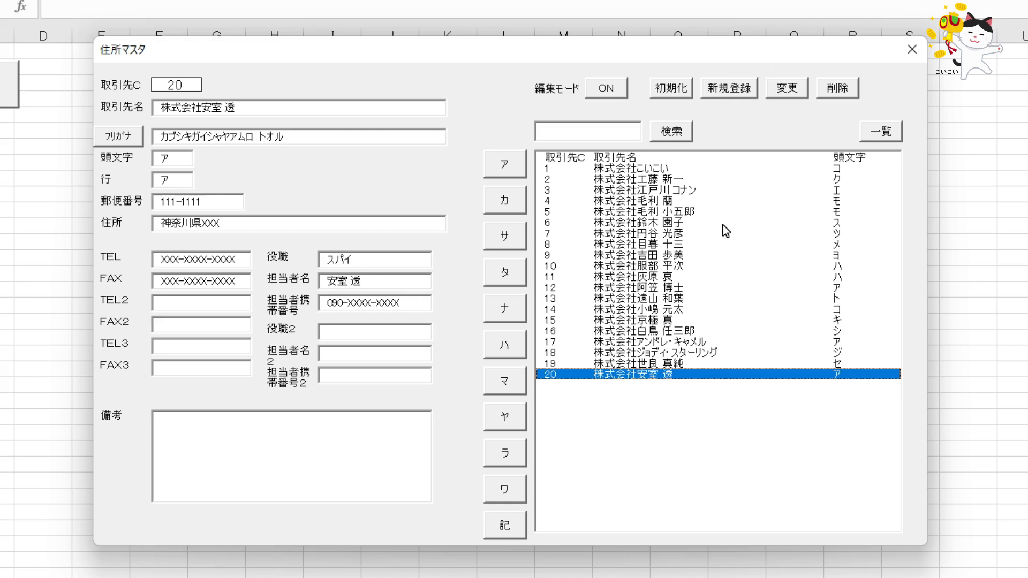
left_click(666, 91)
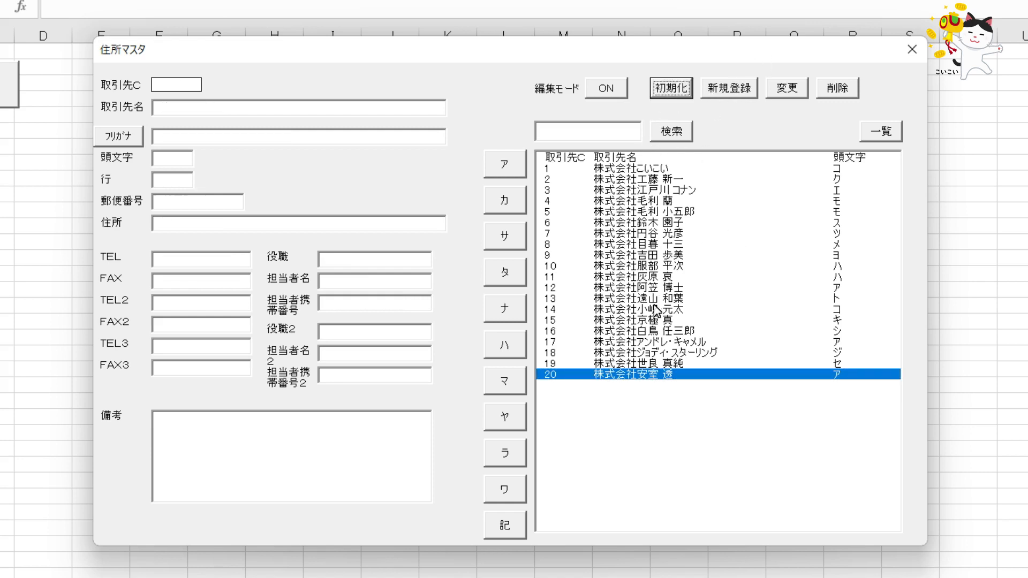
left_click(650, 343)
left_click(644, 376)
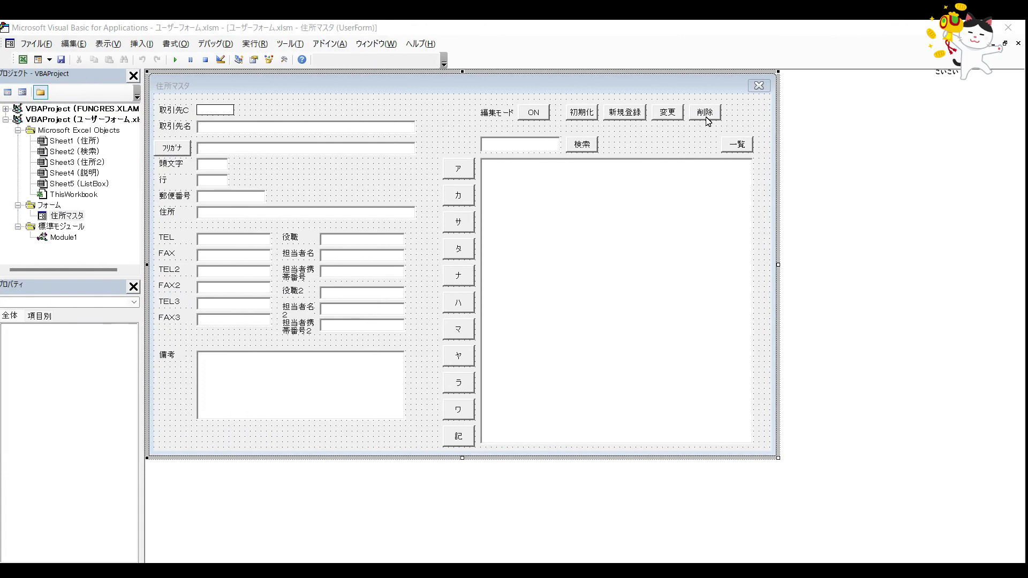
Step: Open the 削除 button's cmb削除_Click code and remove its extra blank line
left_click(707, 118)
right_click(707, 115)
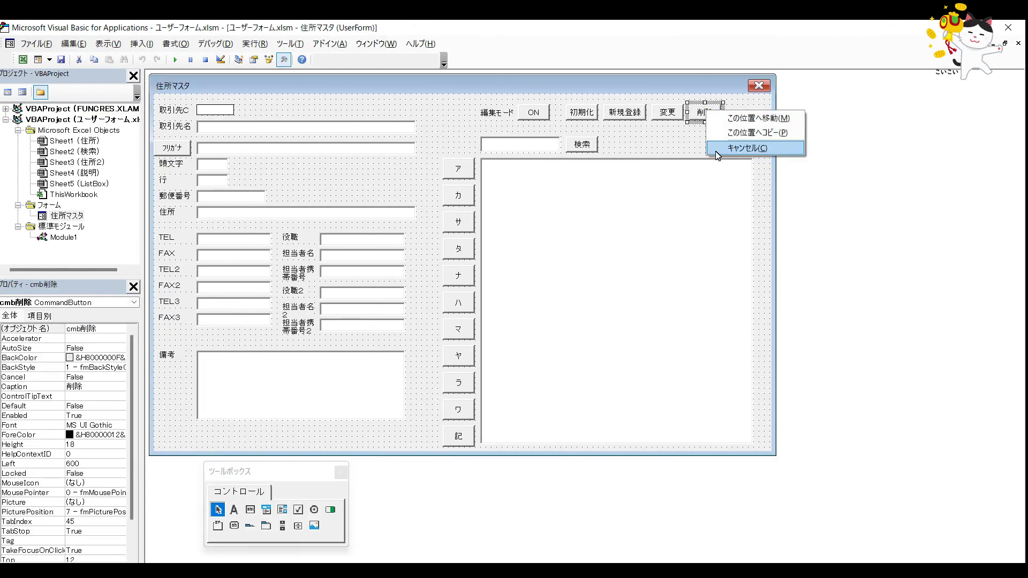
right_click(698, 122)
left_click(740, 201)
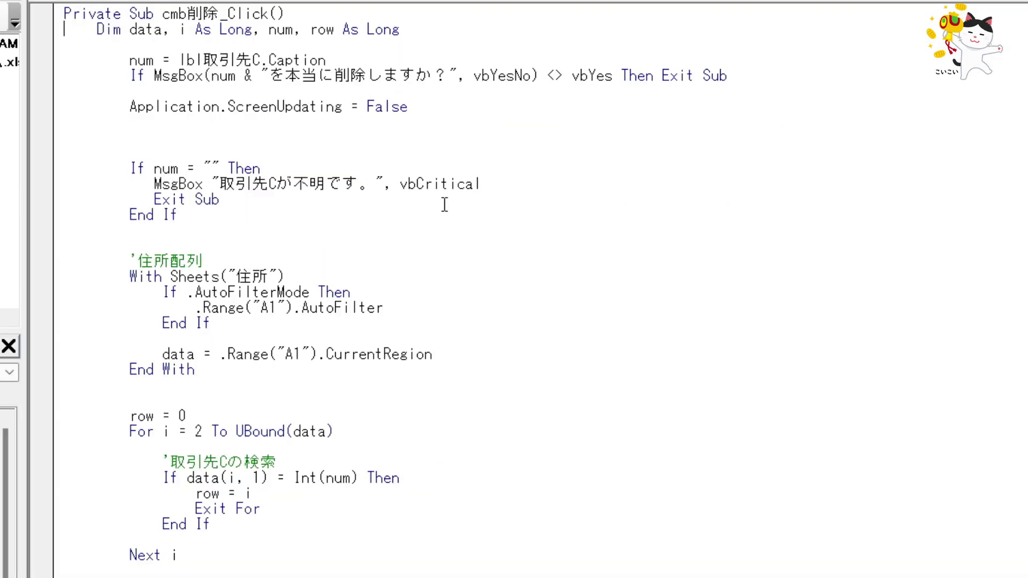
left_click(225, 161)
key("BackSpace")
key("BackSpace")
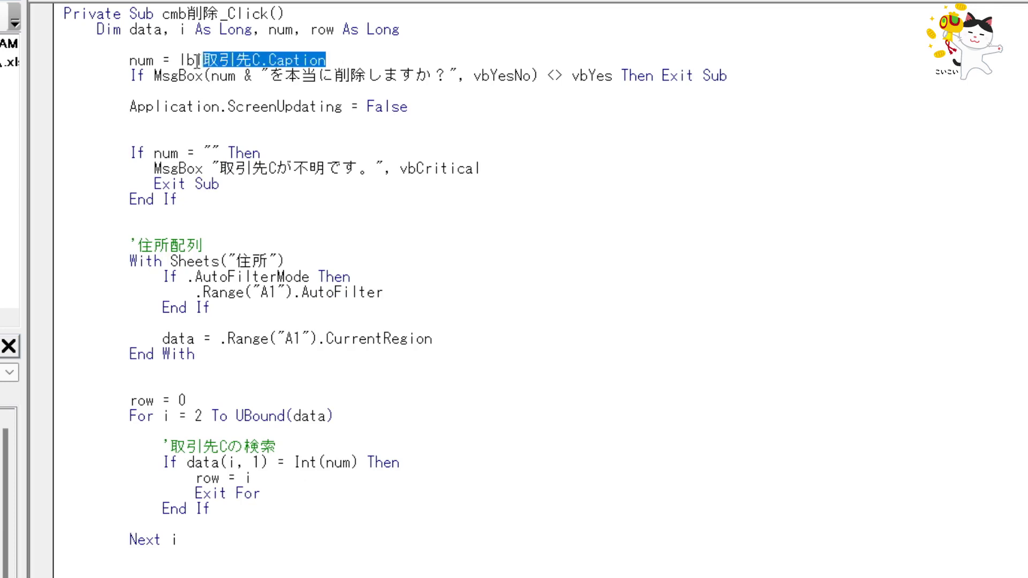
Step: Review the num = lbl取引先C.Caption line, the delete-confirmation MsgBox and the empty customer-number check
mouse_move(343, 60)
left_mouse_down()
mouse_move(122, 60)
mouse_move(131, 62)
left_mouse_up()
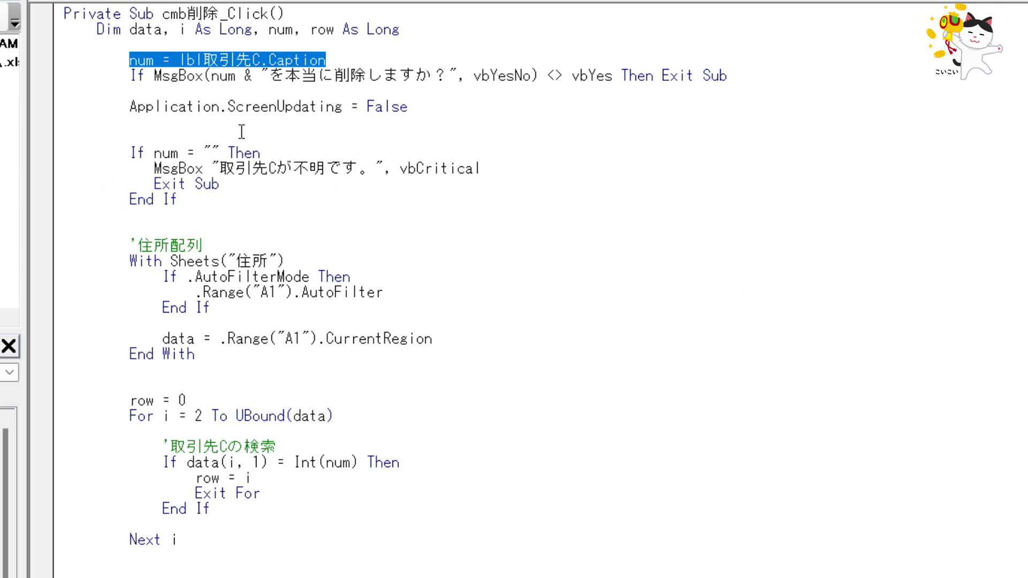
left_click(274, 107)
left_click_drag(344, 60, 129, 60)
left_click_drag(732, 75, 128, 75)
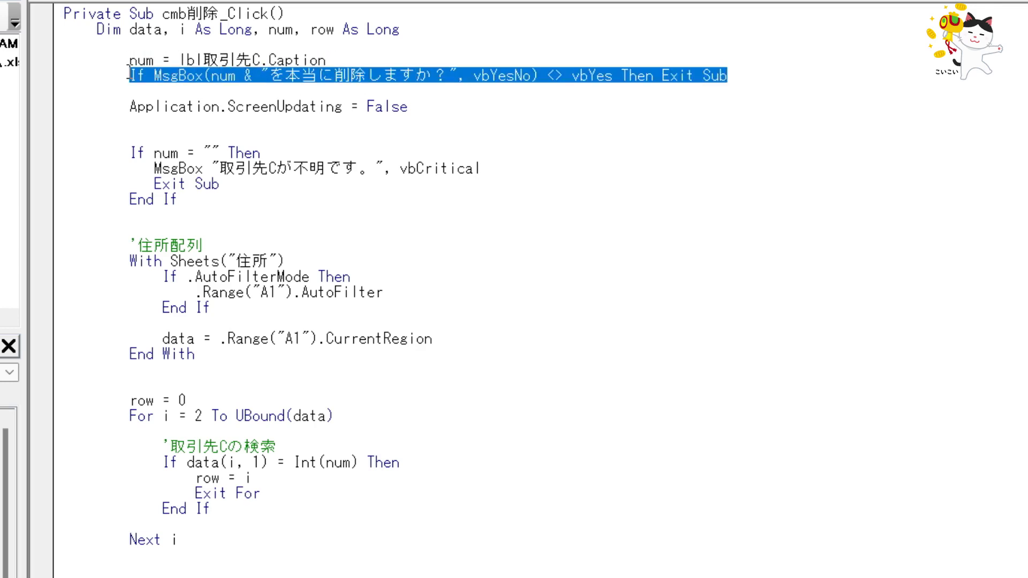
left_click(605, 105)
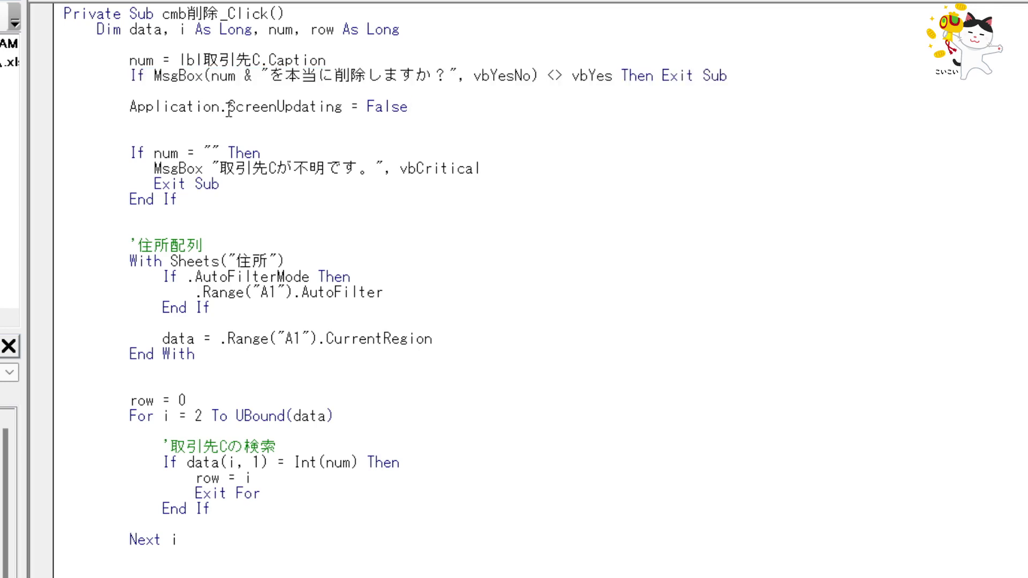
mouse_move(223, 202)
left_mouse_down()
mouse_move(21, 142)
mouse_move(31, 152)
left_mouse_up()
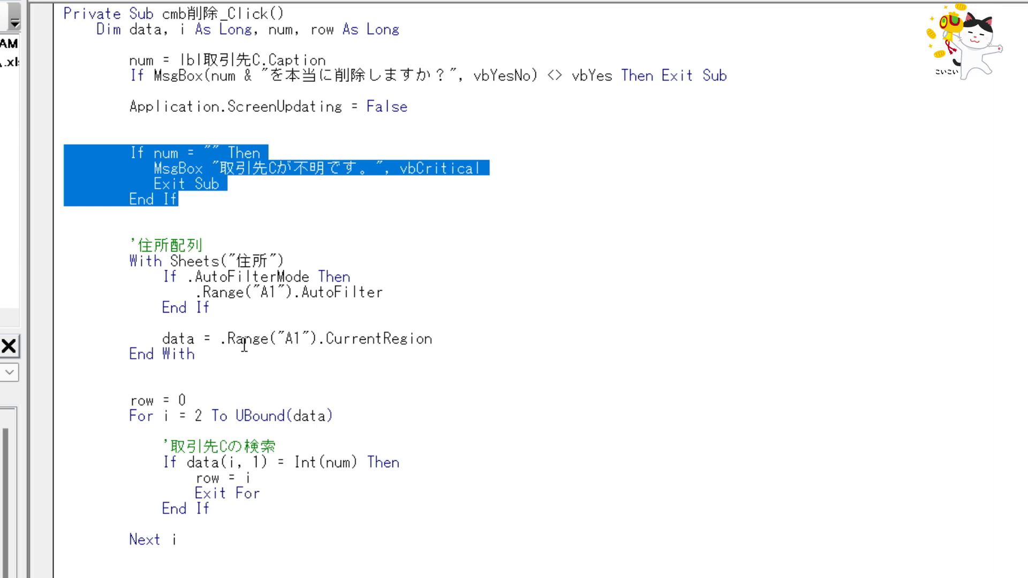
Step: Walk through the block that loads the 住所 sheet data into the array
left_click(244, 345)
mouse_move(236, 355)
left_mouse_down()
mouse_move(48, 233)
mouse_move(50, 242)
left_mouse_up()
scroll(276, 267, "down", 1)
scroll(284, 266, "down", 1)
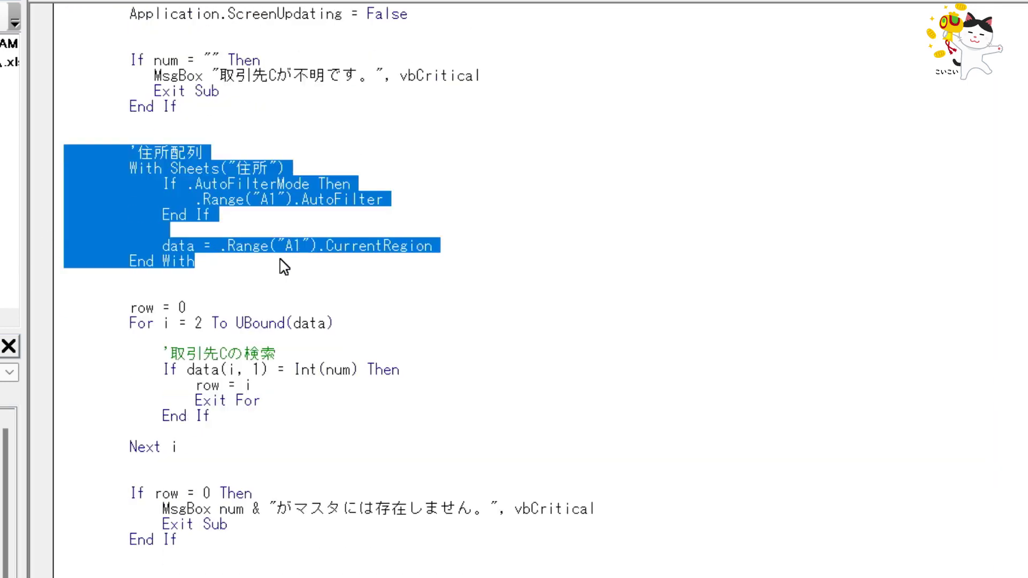
scroll(283, 266, "down", 2)
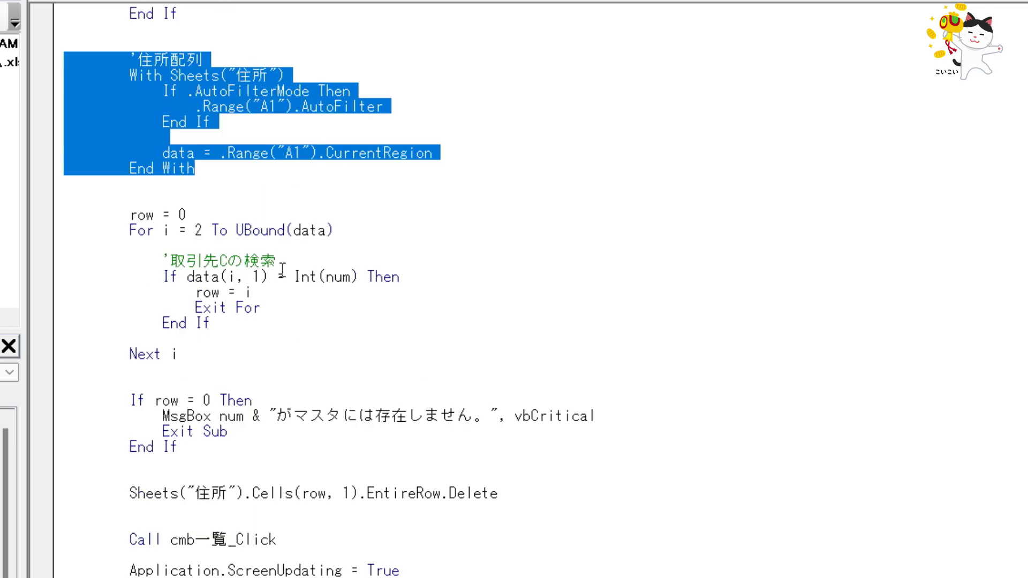
left_click(518, 260)
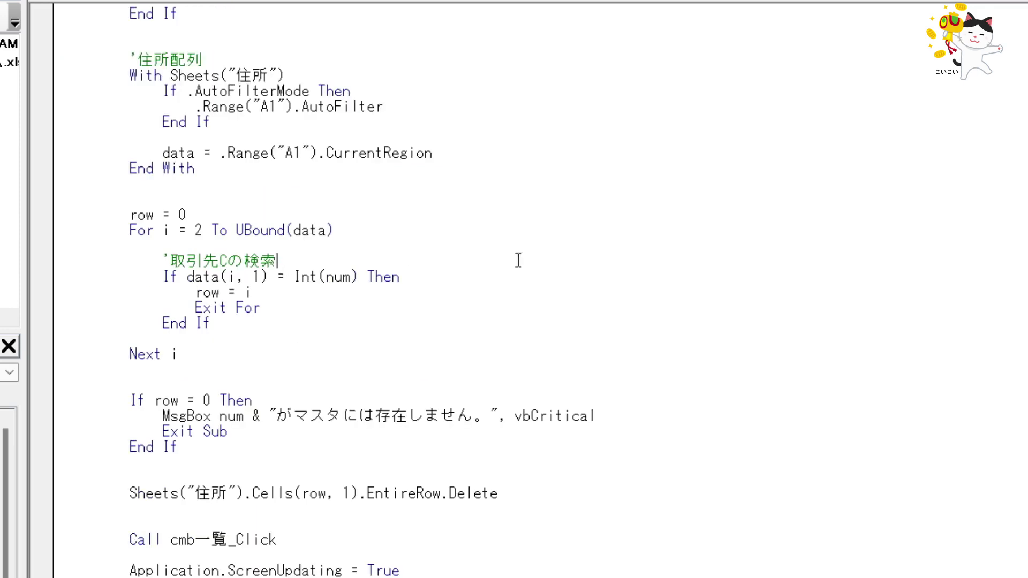
left_click_drag(162, 154, 236, 155)
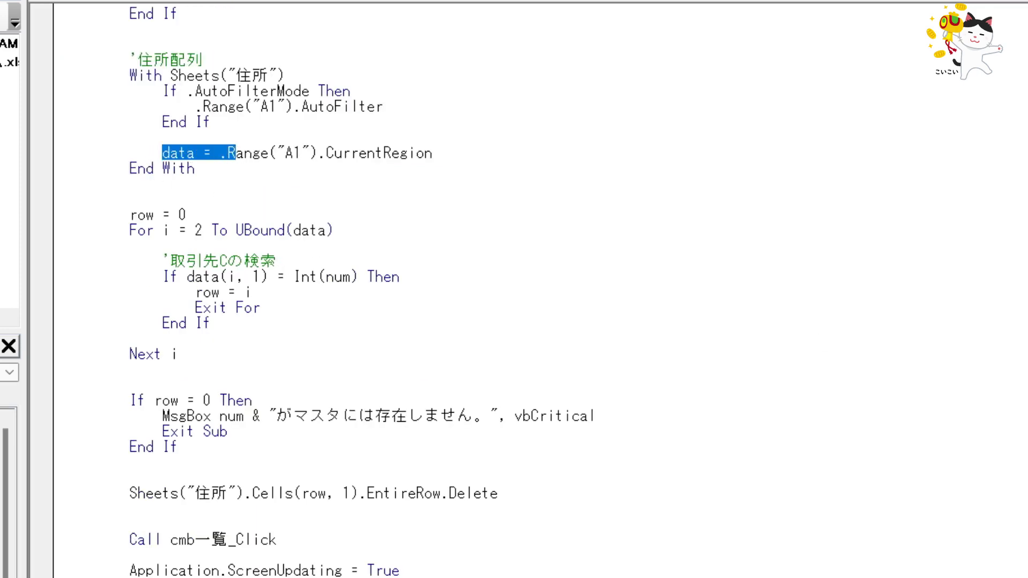
scroll(358, 293, "down", 1)
scroll(358, 292, "down", 1)
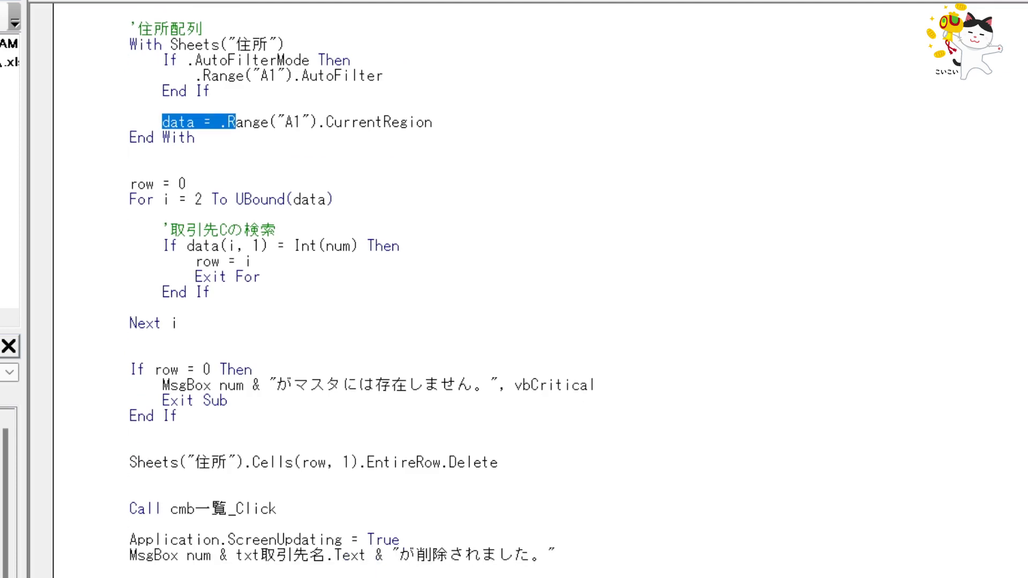
Step: Mark the customer-number search loop and the first-column value compared on its If line
left_click(306, 233)
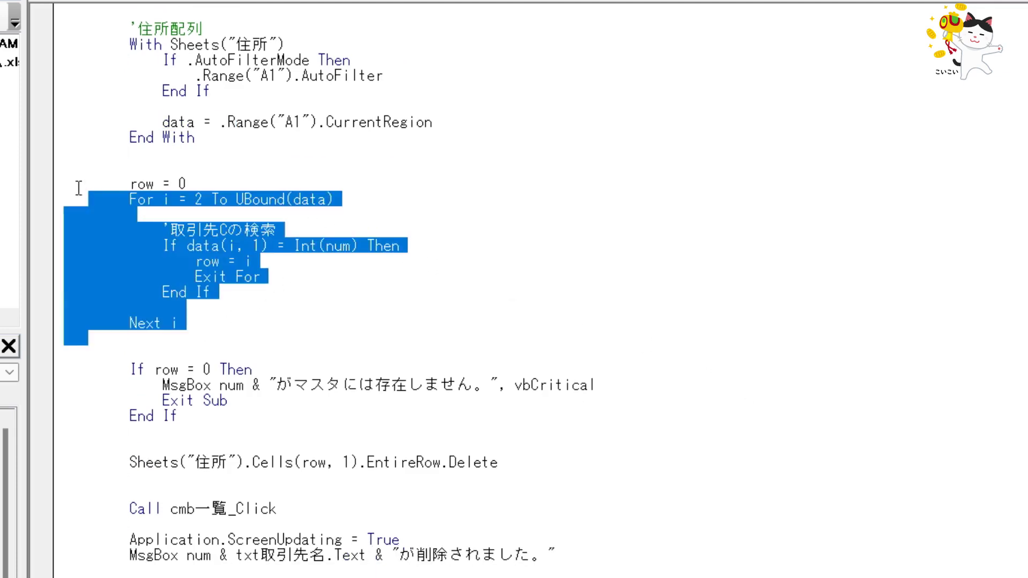
left_click_drag(209, 336, 62, 195)
left_click(403, 204)
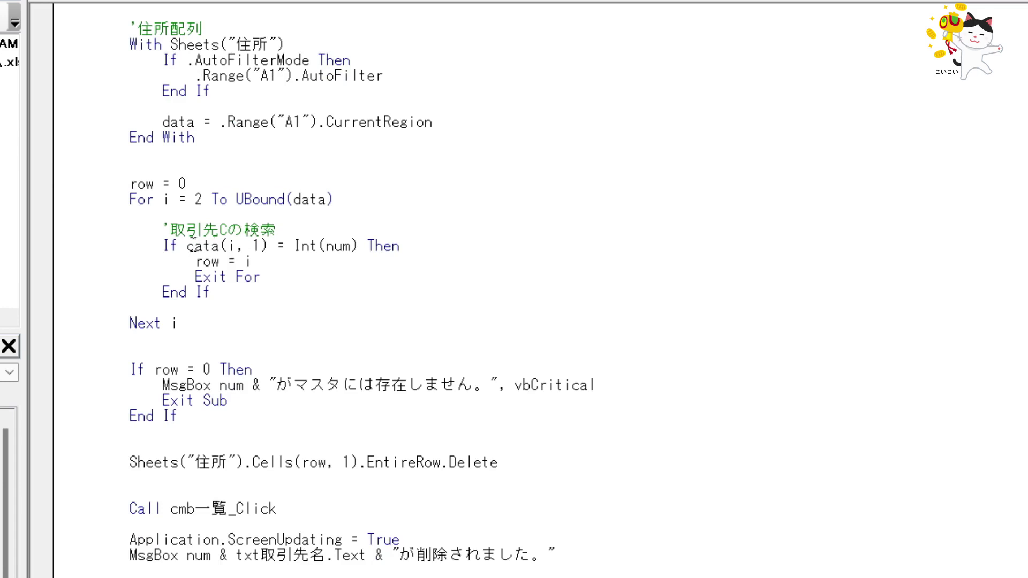
left_click(189, 246)
left_click_drag(187, 247, 277, 247)
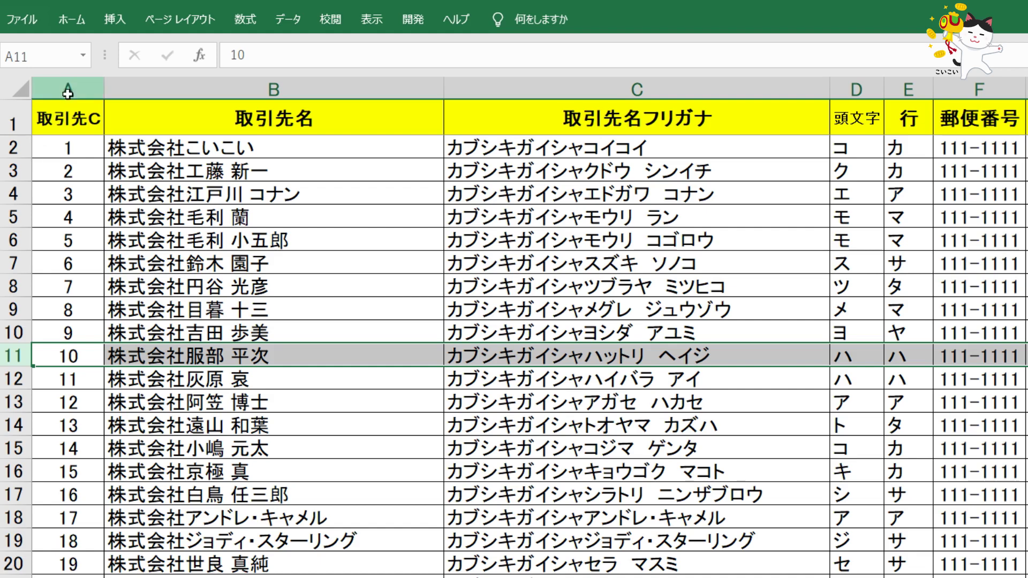
Step: Select A1 and columns A:B (取引先C, 取引先名) on the 住所 sheet, then mark data(i, 1) in the delete code
left_click(87, 115)
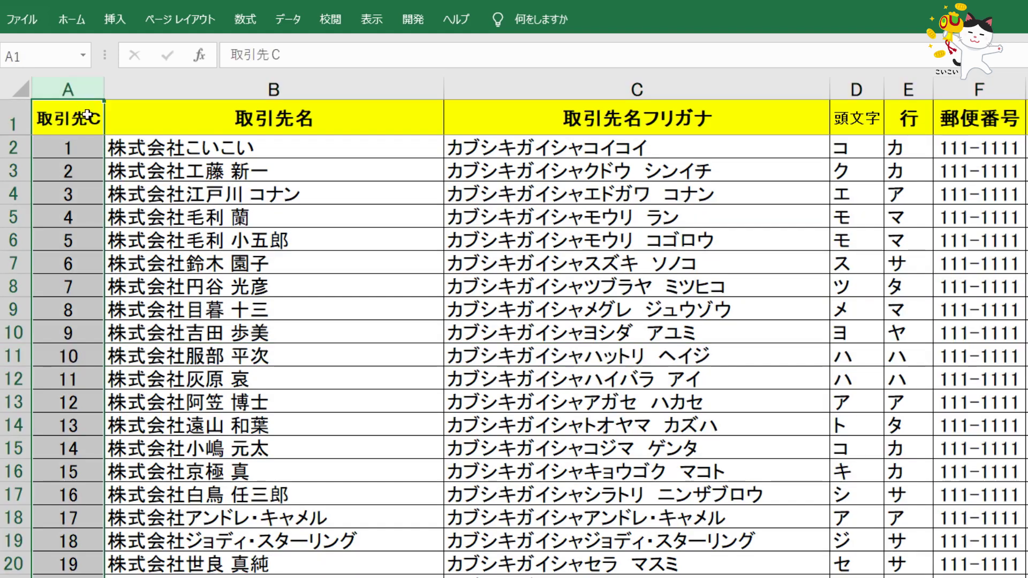
left_click_drag(69, 88, 169, 89)
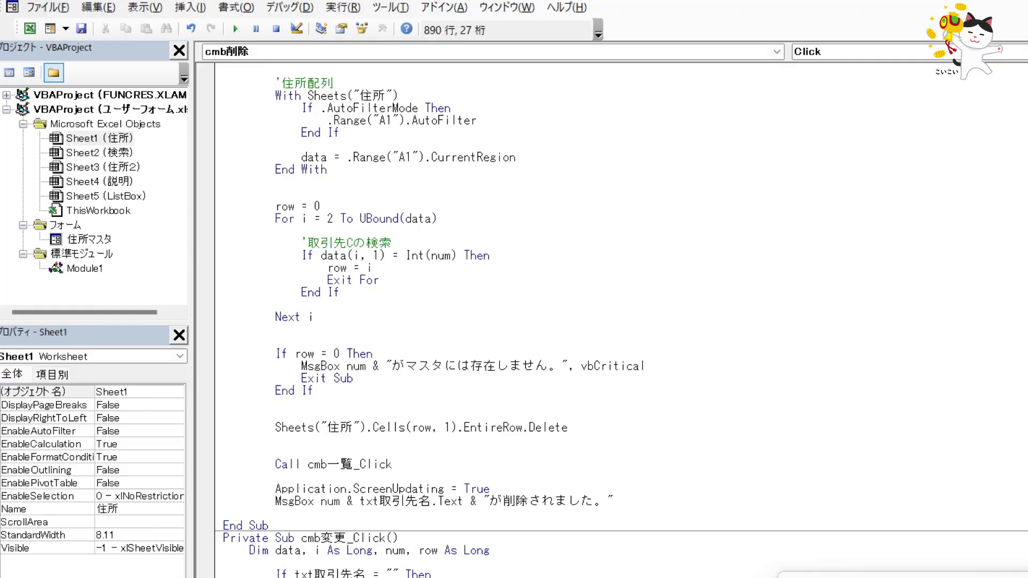
left_click_drag(278, 394, 340, 394)
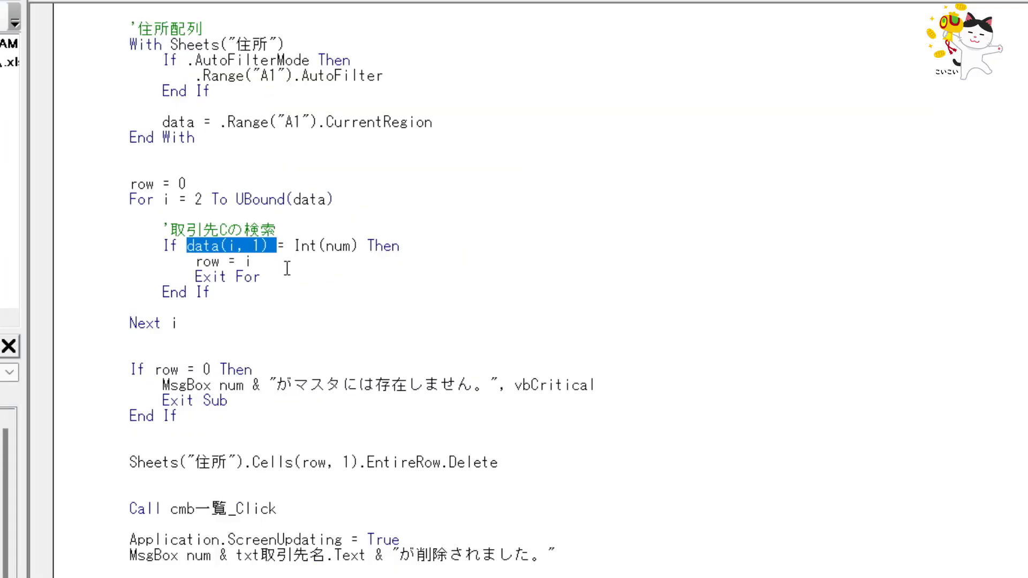
left_click(287, 268)
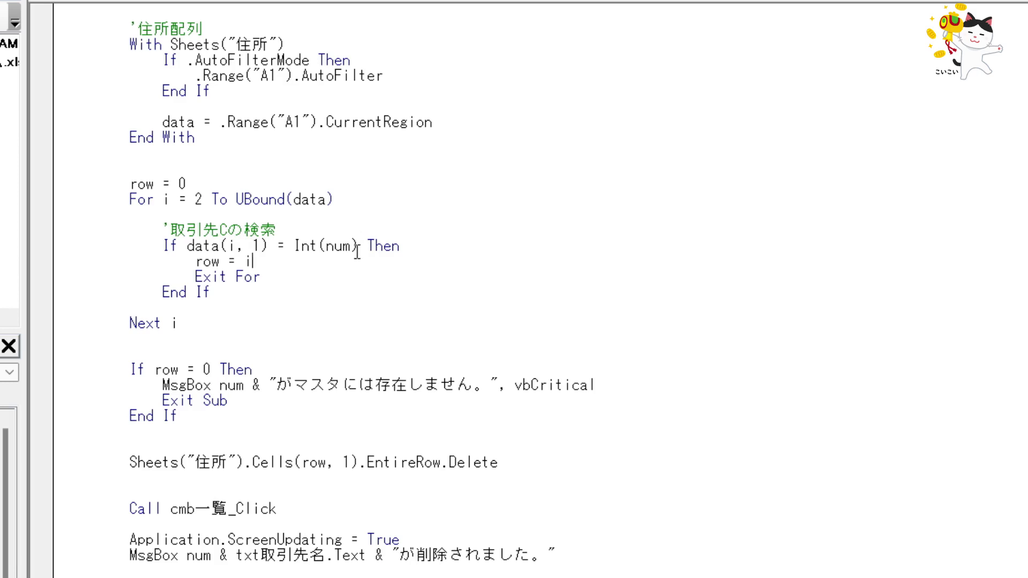
left_click_drag(358, 247, 310, 247)
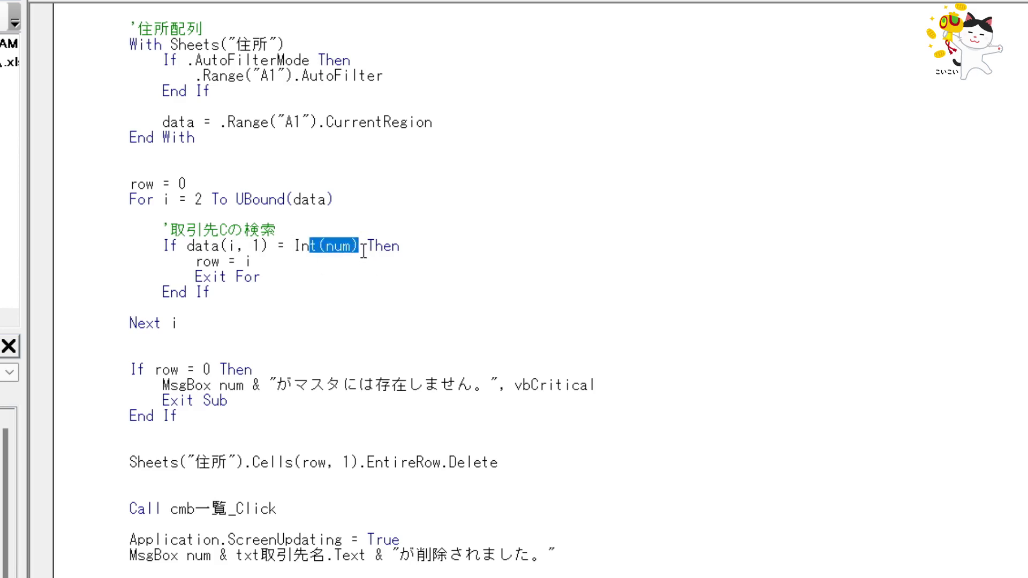
left_click(295, 262)
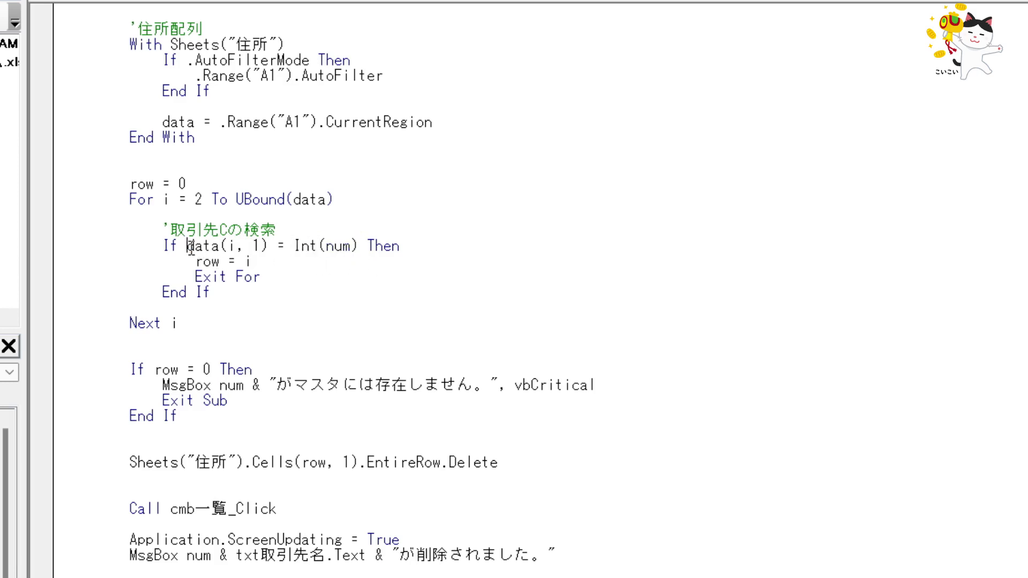
left_click_drag(187, 247, 351, 251)
left_click(352, 250)
left_click_drag(296, 248, 358, 247)
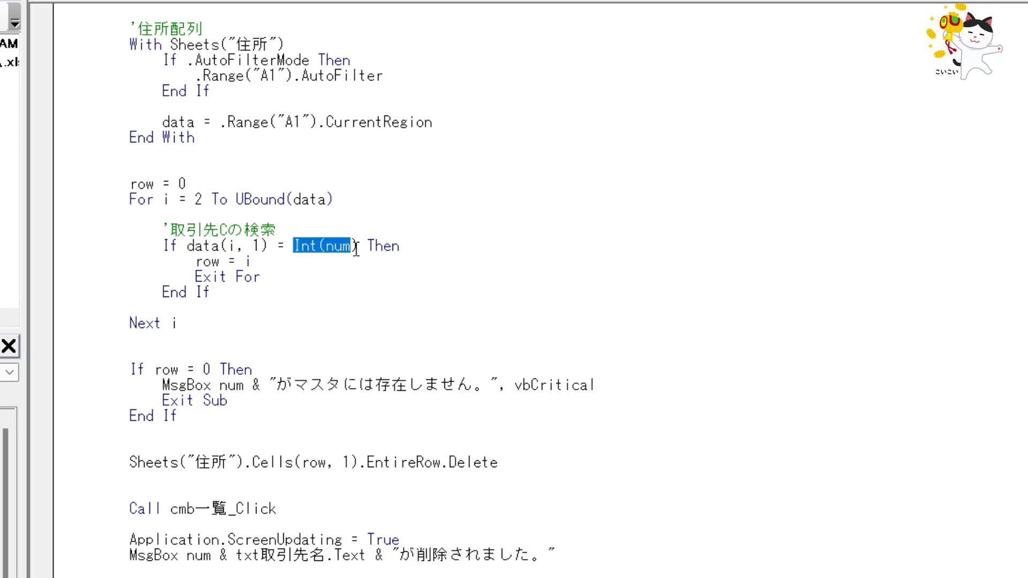
left_click_drag(179, 247, 401, 247)
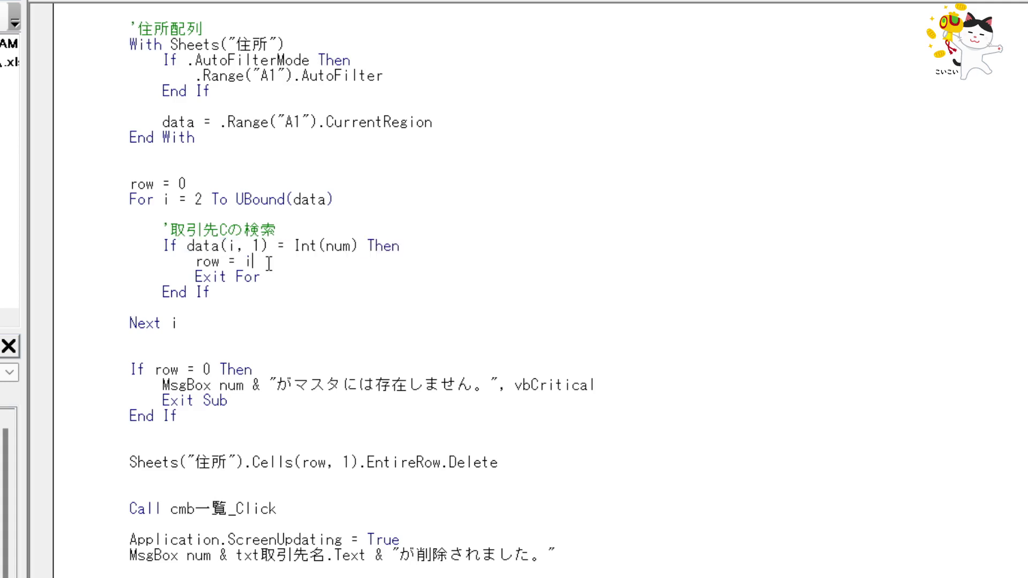
mouse_move(270, 263)
left_mouse_down()
mouse_move(181, 271)
mouse_move(195, 262)
left_mouse_up()
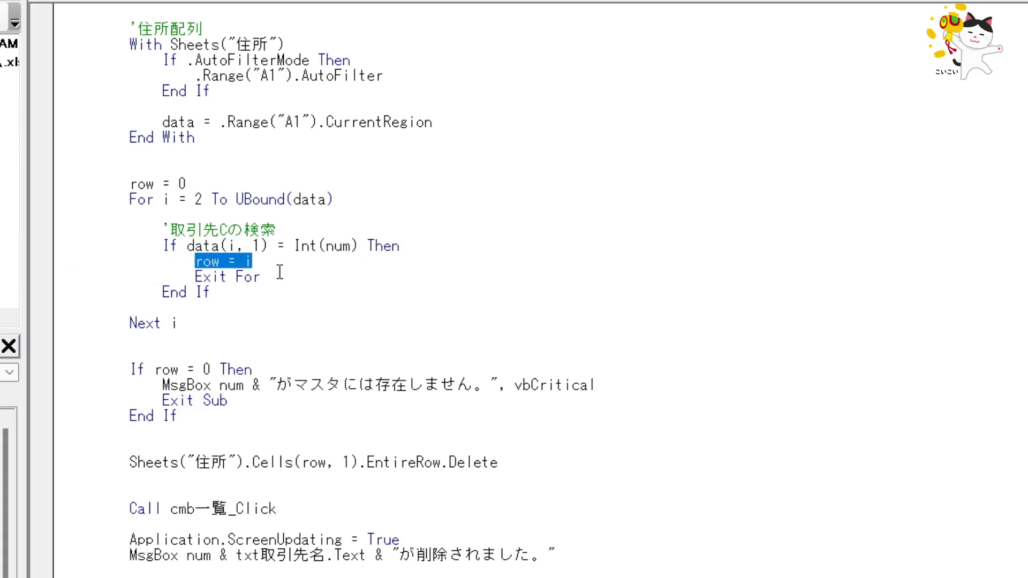
left_click(254, 263)
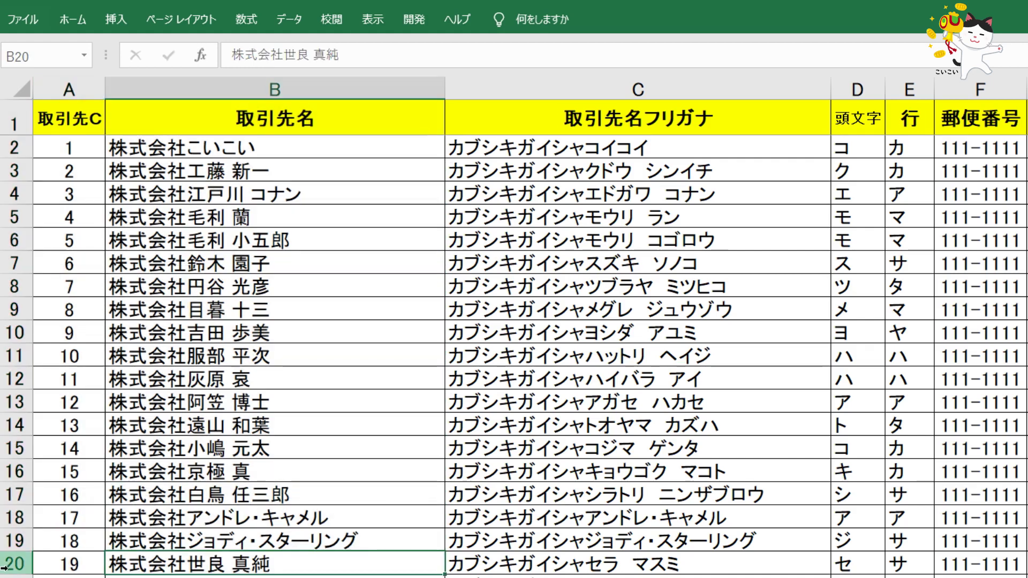
left_click(19, 565)
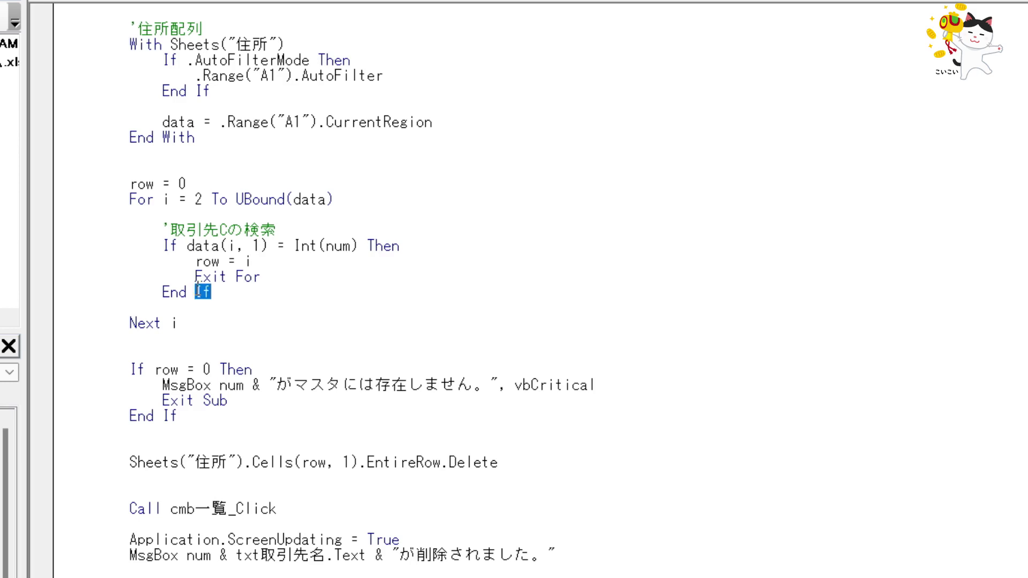
left_click_drag(211, 292, 182, 265)
left_click(229, 310)
left_click_drag(128, 370, 259, 369)
left_click(249, 411)
left_click_drag(169, 386, 629, 384)
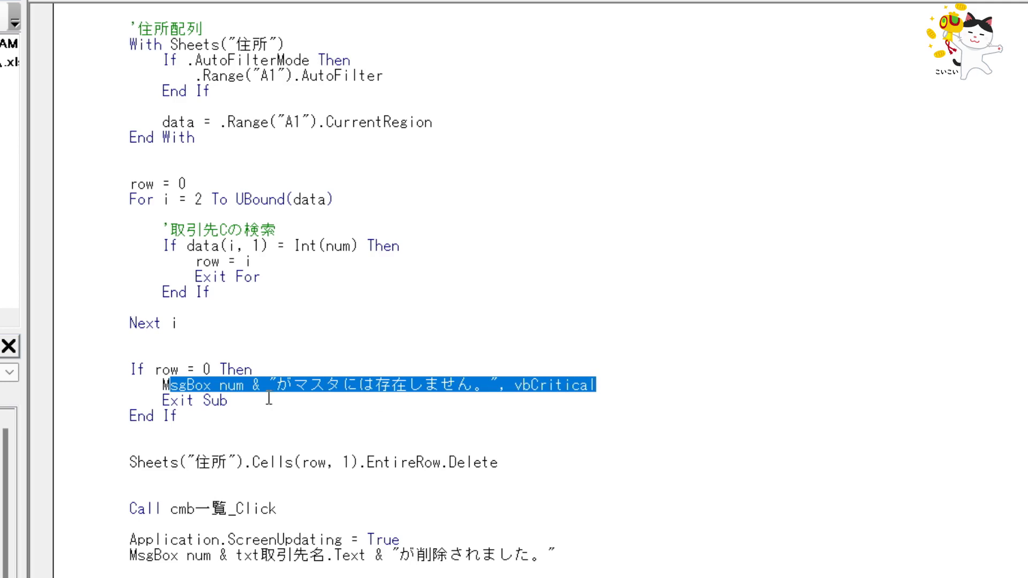
left_click(252, 400)
left_click_drag(252, 401, 64, 354)
left_click(187, 385)
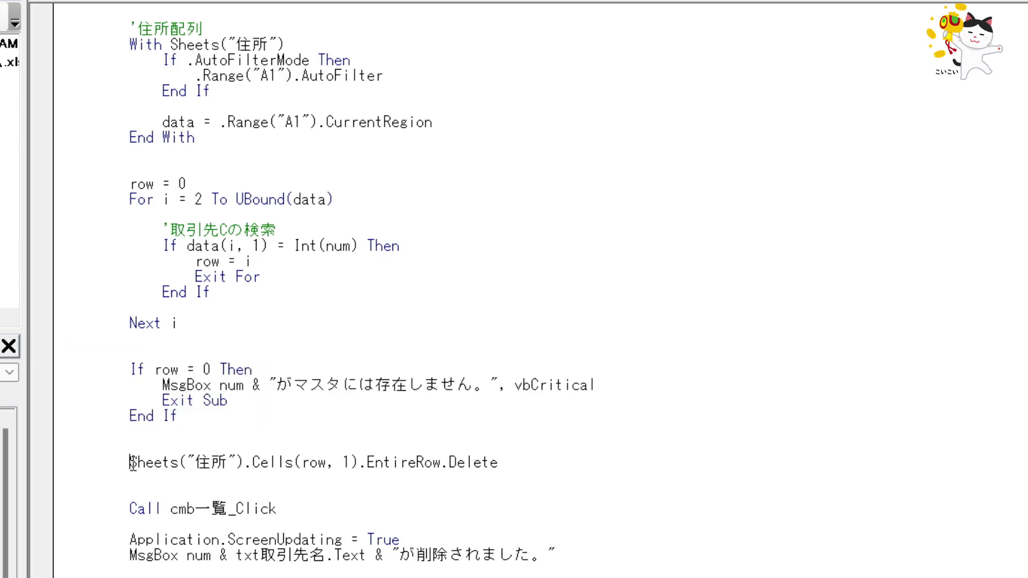
left_click_drag(129, 462, 489, 464)
left_click(530, 463)
scroll(571, 466, "down", 1)
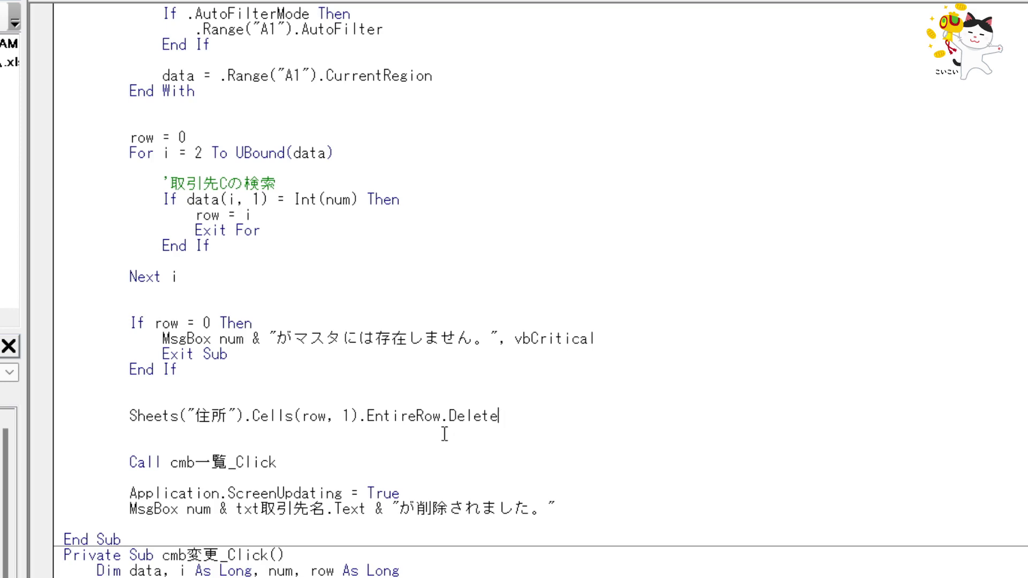
left_click_drag(512, 417, 129, 420)
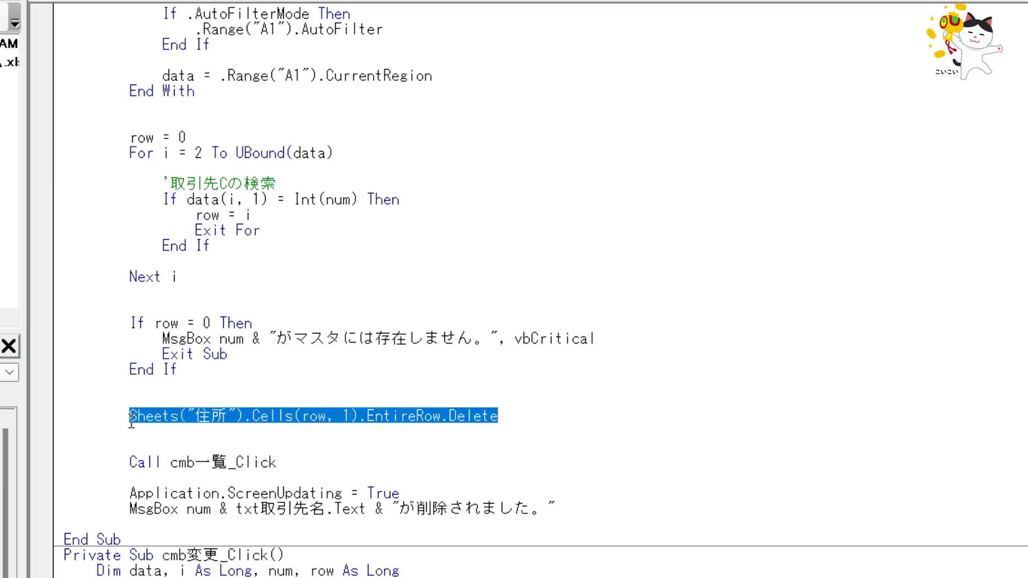
left_click(296, 426)
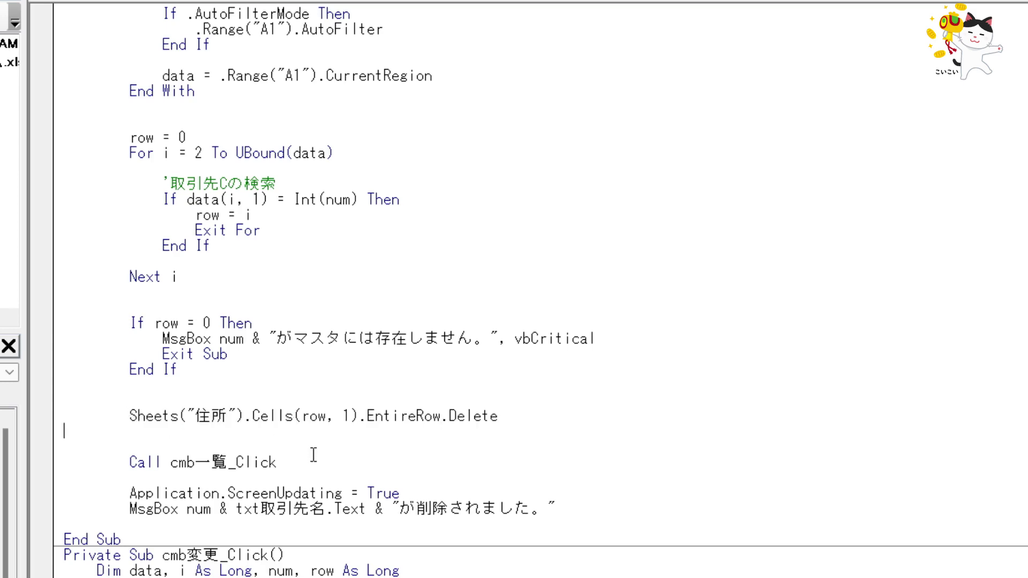
left_click_drag(286, 465, 130, 462)
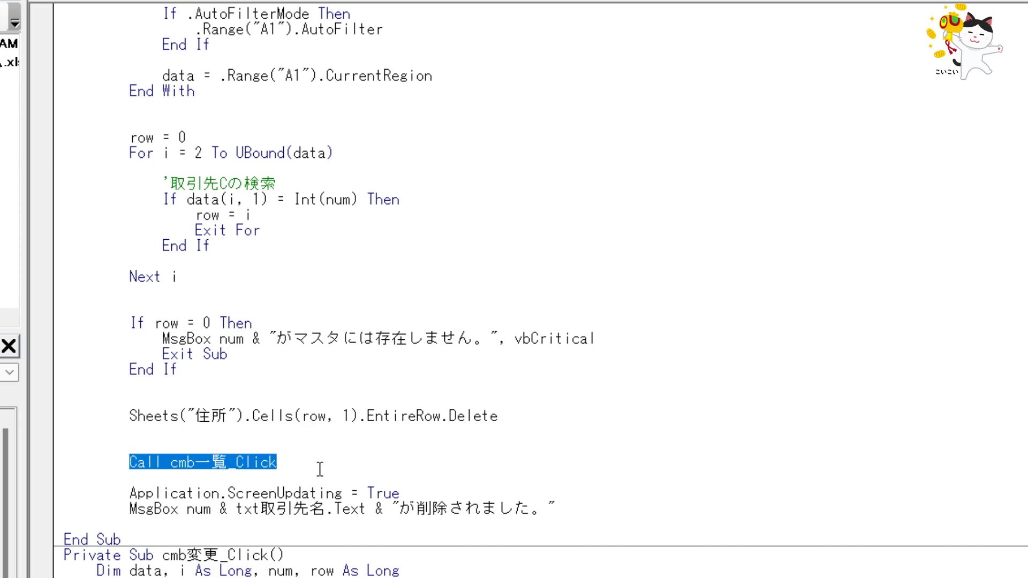
left_click(320, 436)
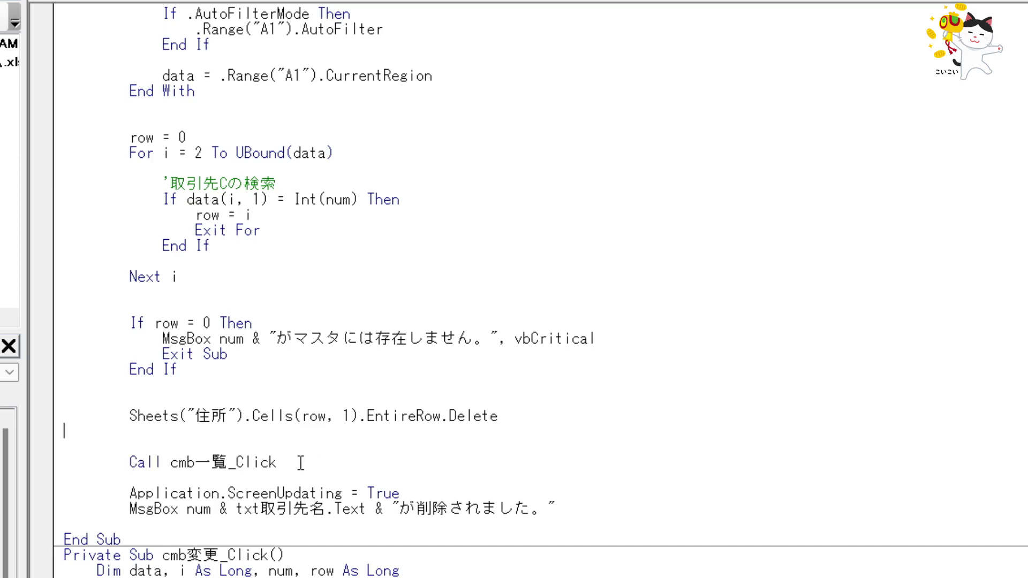
left_click_drag(284, 463, 131, 468)
left_click(362, 431)
left_click_drag(292, 464, 134, 464)
left_click(266, 427)
left_click_drag(557, 509, 139, 505)
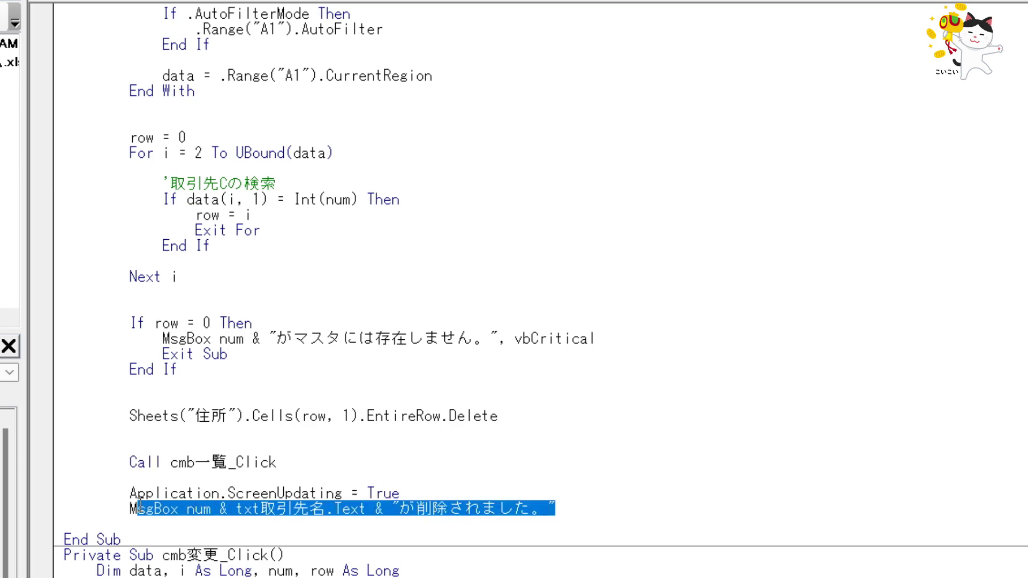
scroll(138, 506, "down", 1)
left_click_drag(556, 462, 124, 464)
scroll(485, 462, "down", 2)
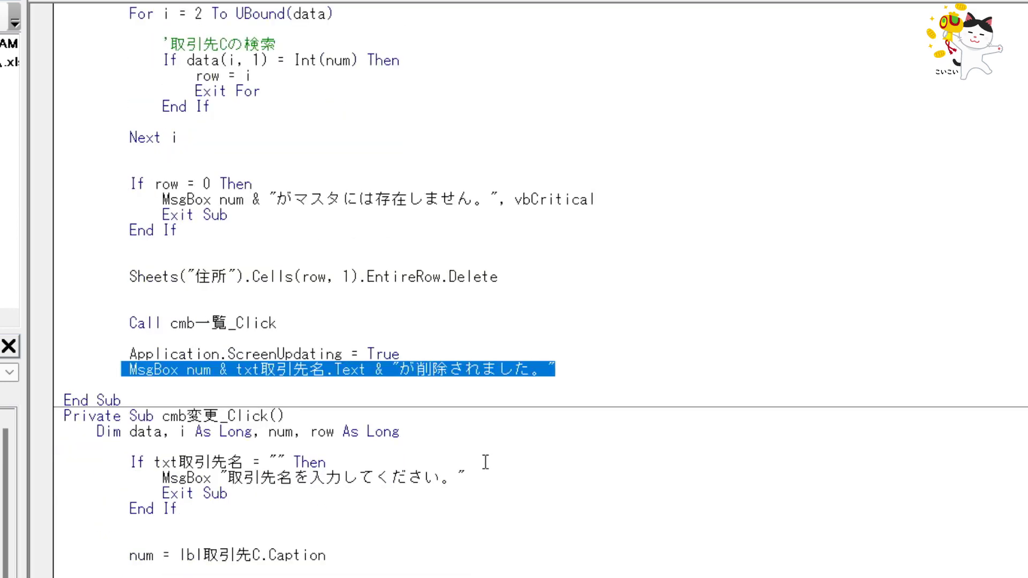
scroll(485, 462, "down", 6)
scroll(485, 462, "down", 2)
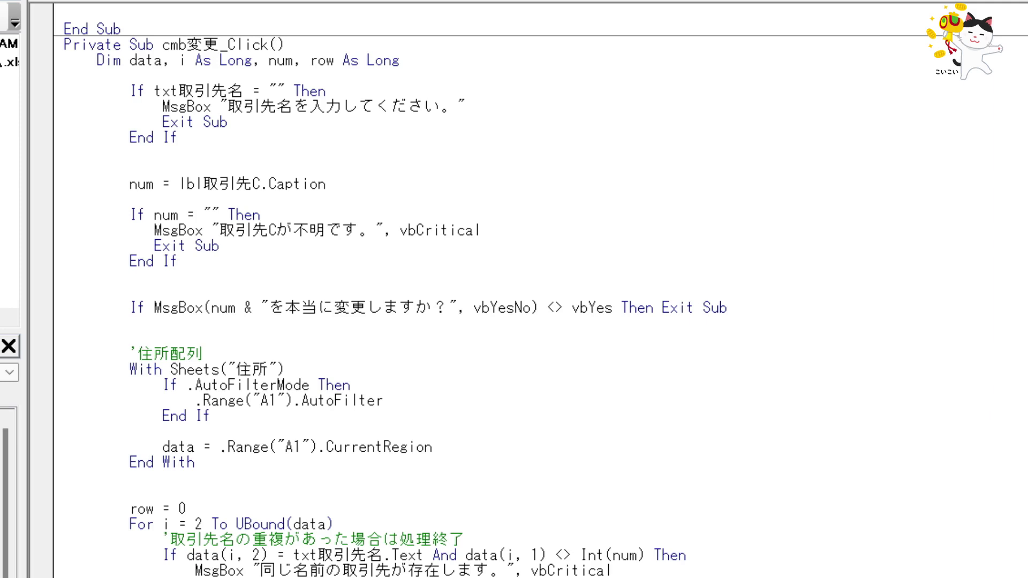
scroll(369, 183, "down", 1)
scroll(369, 183, "down", 1)
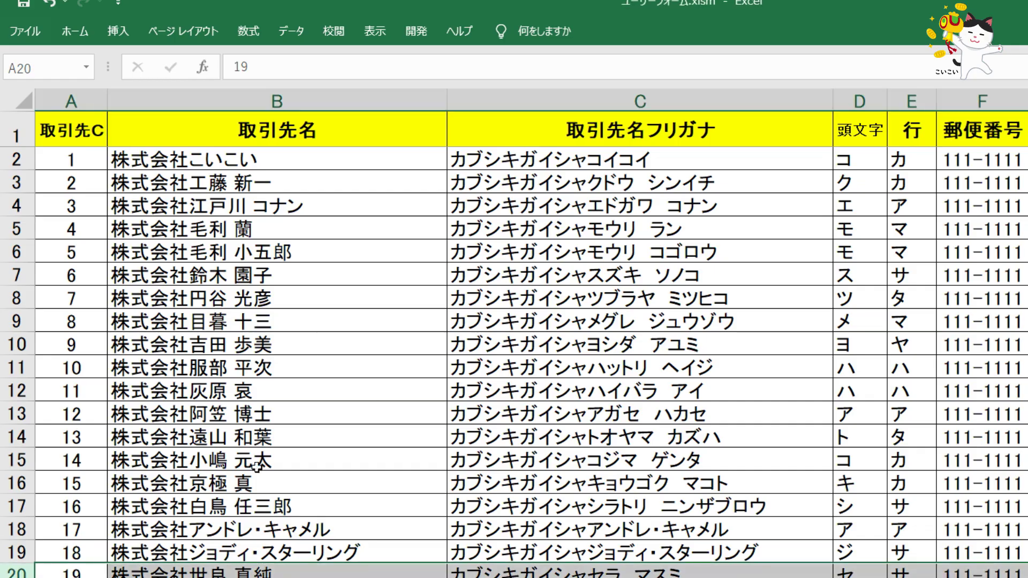
left_click(256, 478)
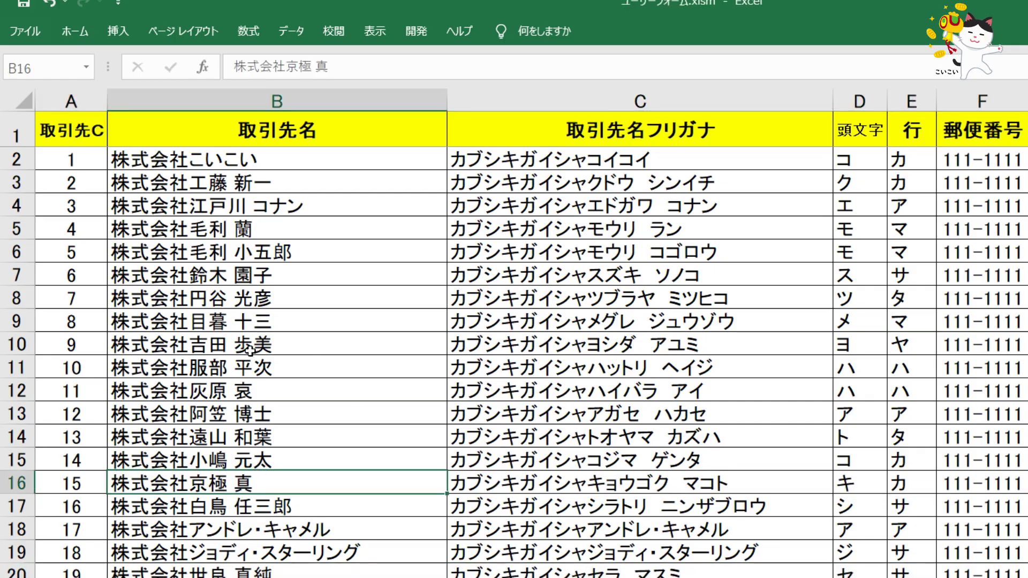
left_click(214, 202)
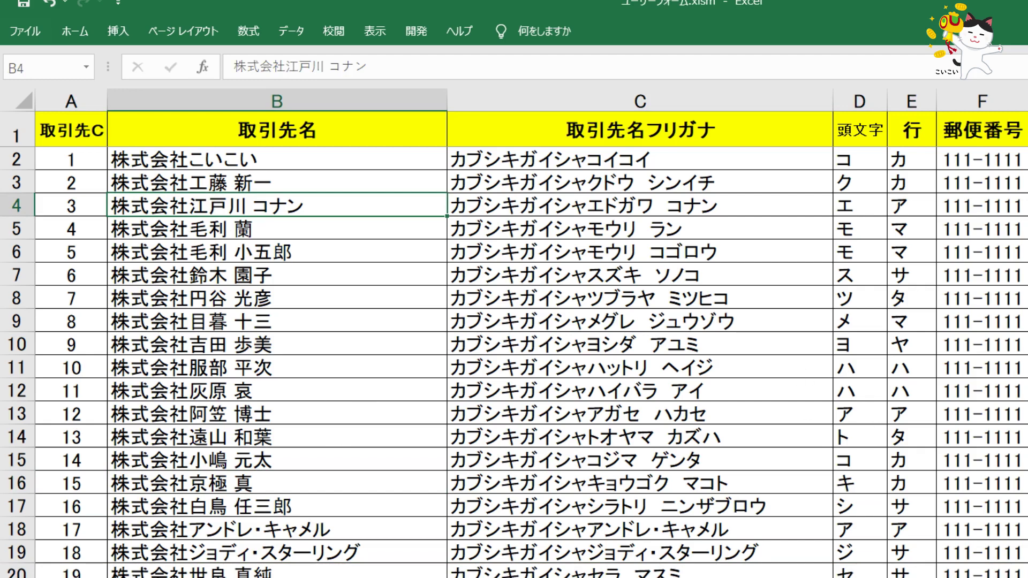
key("alt+F11")
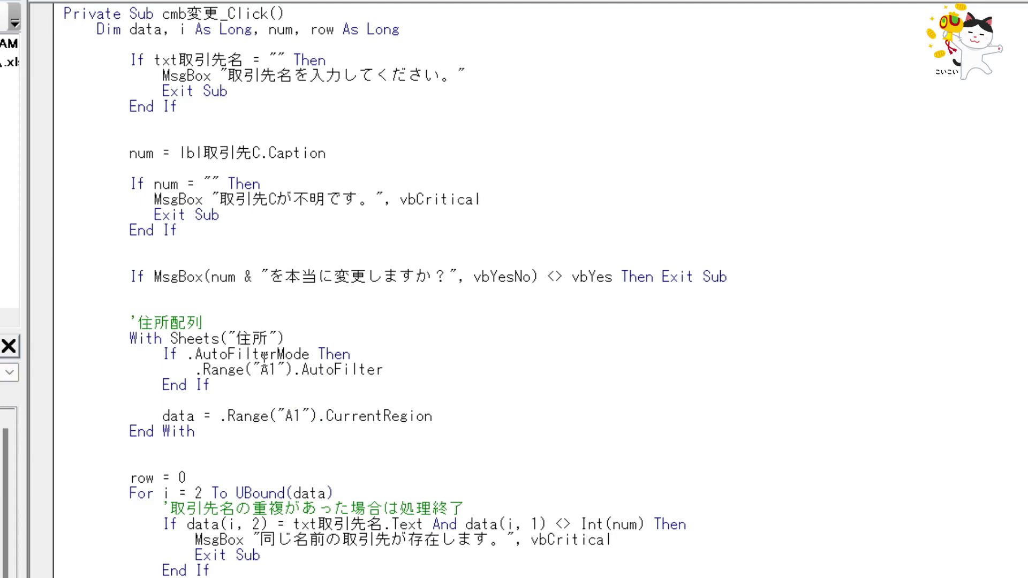
mouse_move(225, 121)
left_mouse_down()
mouse_move(62, 76)
mouse_move(62, 60)
left_mouse_up()
left_click(299, 140)
left_click_drag(331, 153, 128, 153)
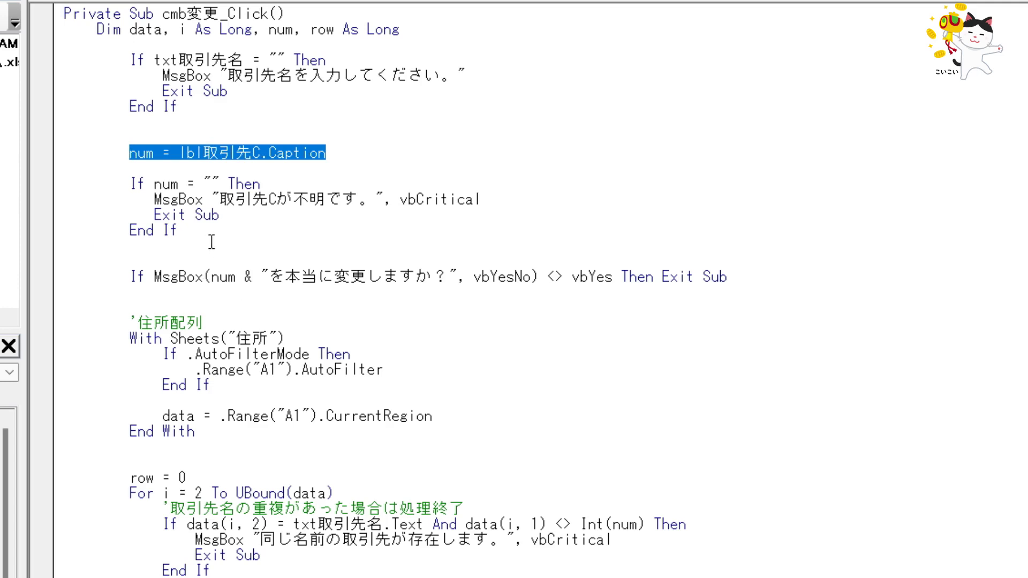
mouse_move(211, 246)
left_mouse_down()
mouse_move(48, 207)
mouse_move(49, 184)
left_mouse_up()
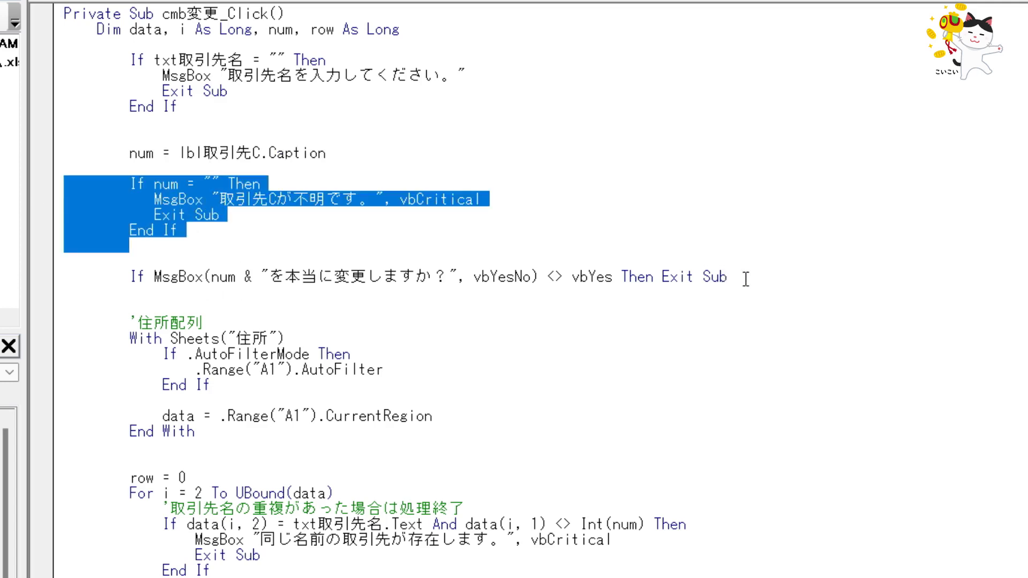
left_click_drag(204, 276, 99, 281)
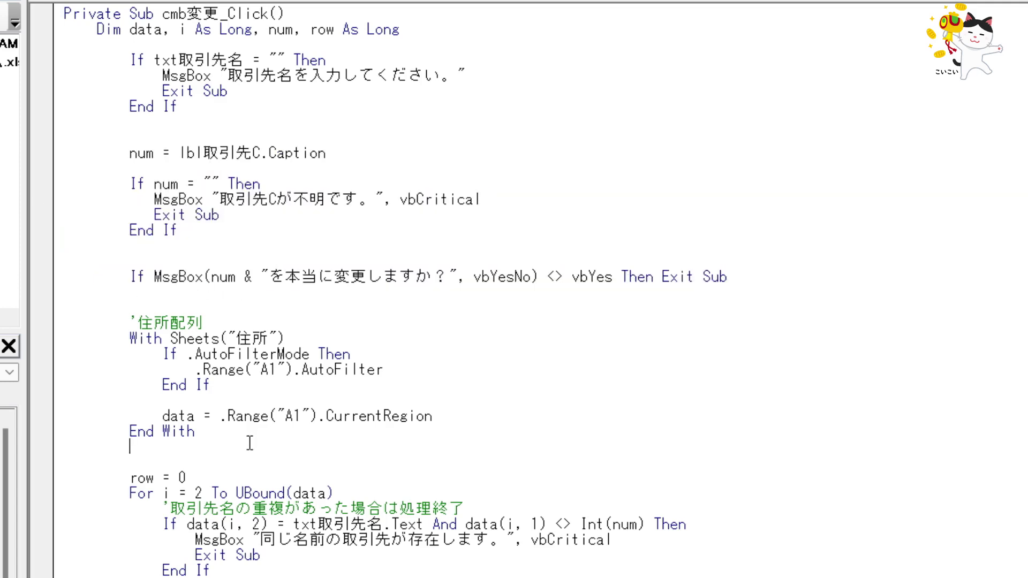
left_click_drag(249, 443, 56, 329)
left_click(204, 421)
left_click(155, 416)
left_click_drag(250, 416, 496, 416)
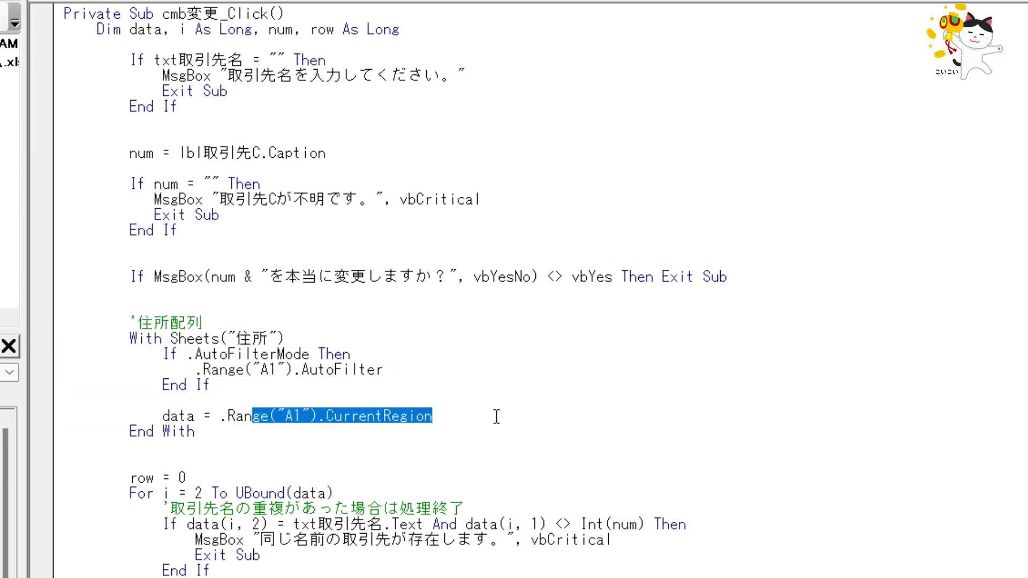
left_click(349, 456)
scroll(309, 506, "down", 2)
scroll(309, 506, "down", 2)
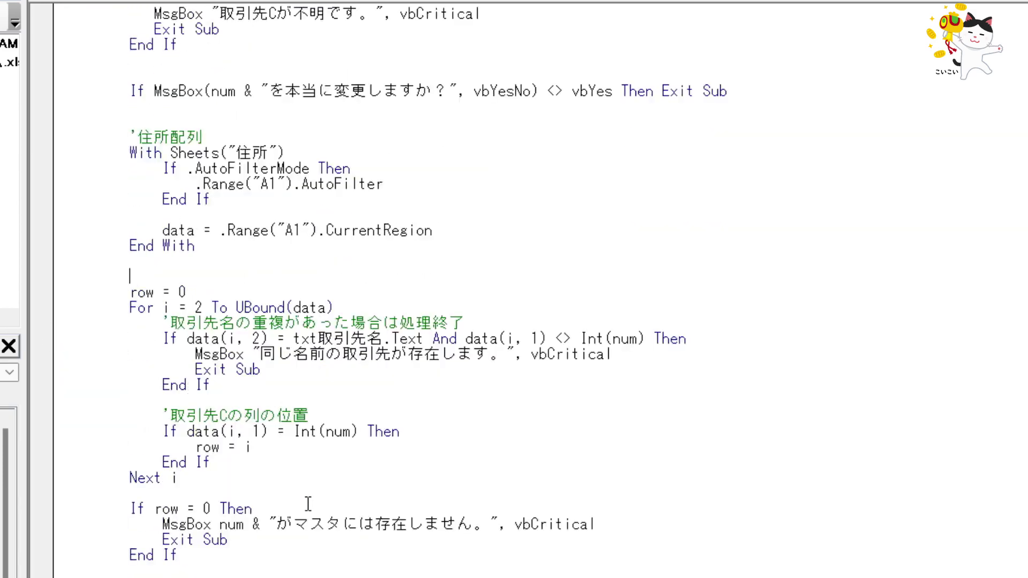
scroll(309, 505, "down", 2)
scroll(308, 503, "down", 3)
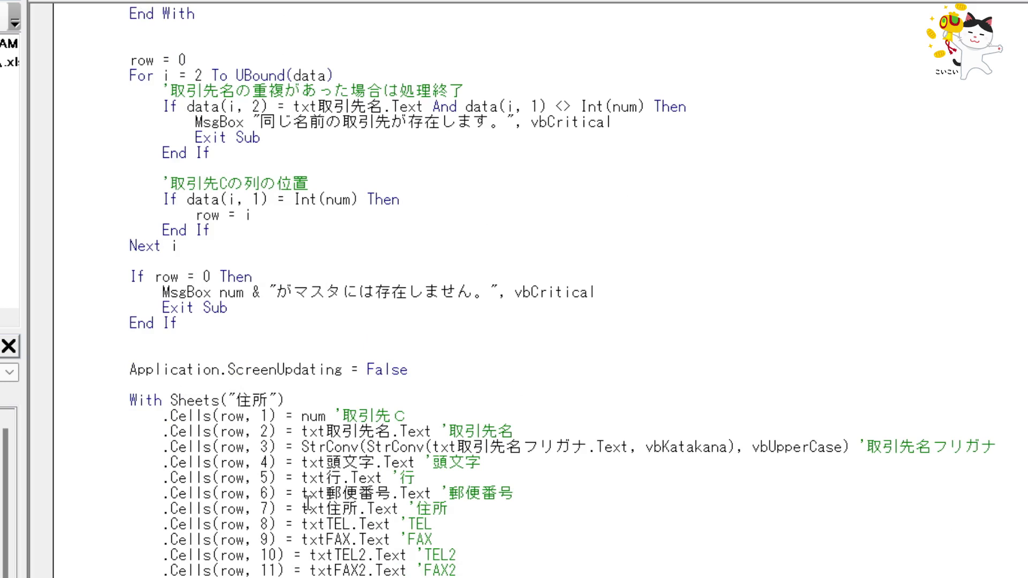
scroll(308, 503, "down", 1)
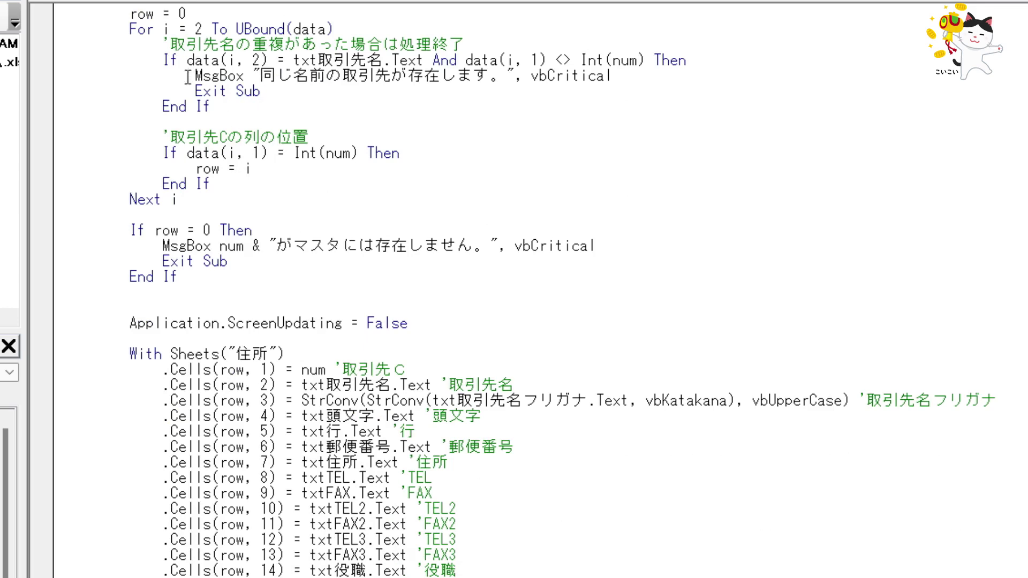
mouse_move(212, 183)
left_mouse_down()
mouse_move(136, 155)
mouse_move(45, 158)
left_mouse_up()
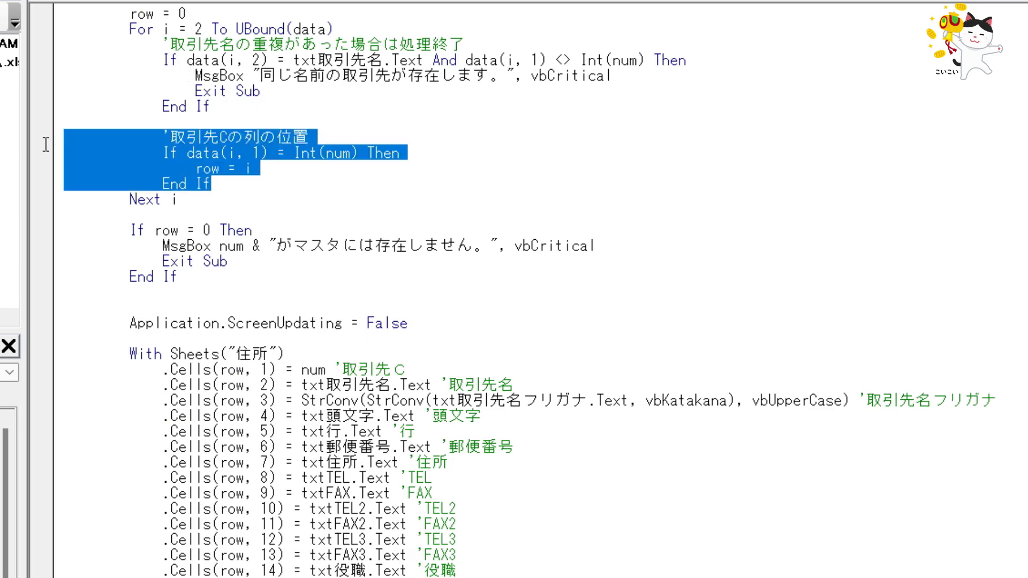
left_click(309, 182)
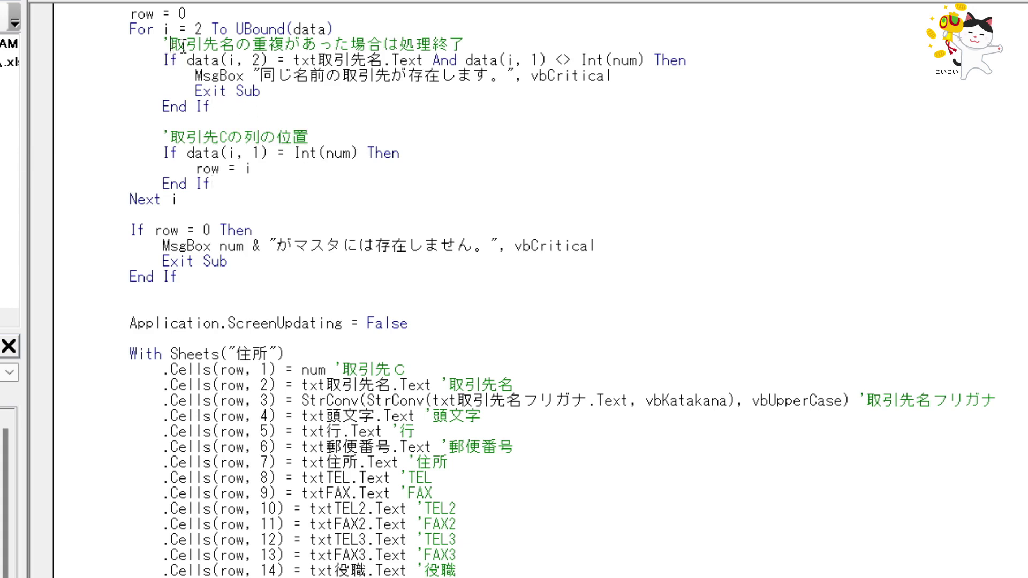
left_click_drag(172, 44, 474, 46)
left_click(424, 141)
left_click_drag(269, 60, 204, 60)
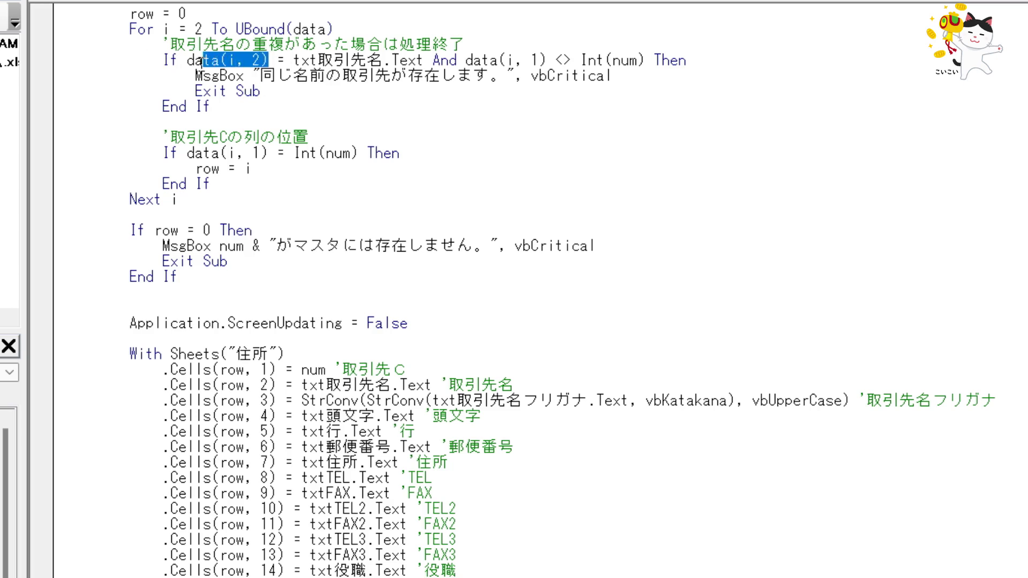
mouse_move(426, 60)
left_mouse_down()
mouse_move(153, 62)
mouse_move(172, 62)
left_mouse_up()
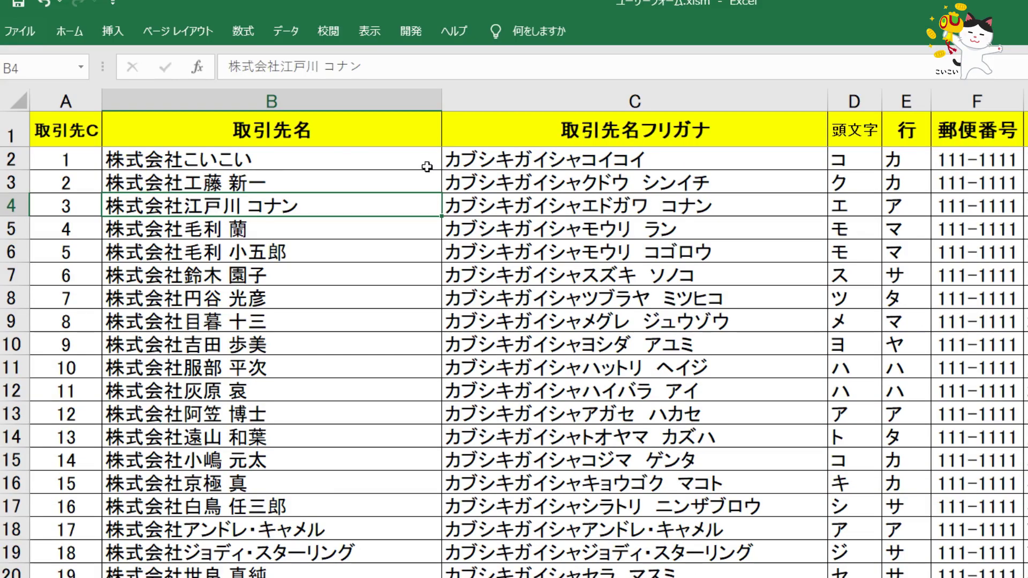
double_click(272, 200)
key("Return")
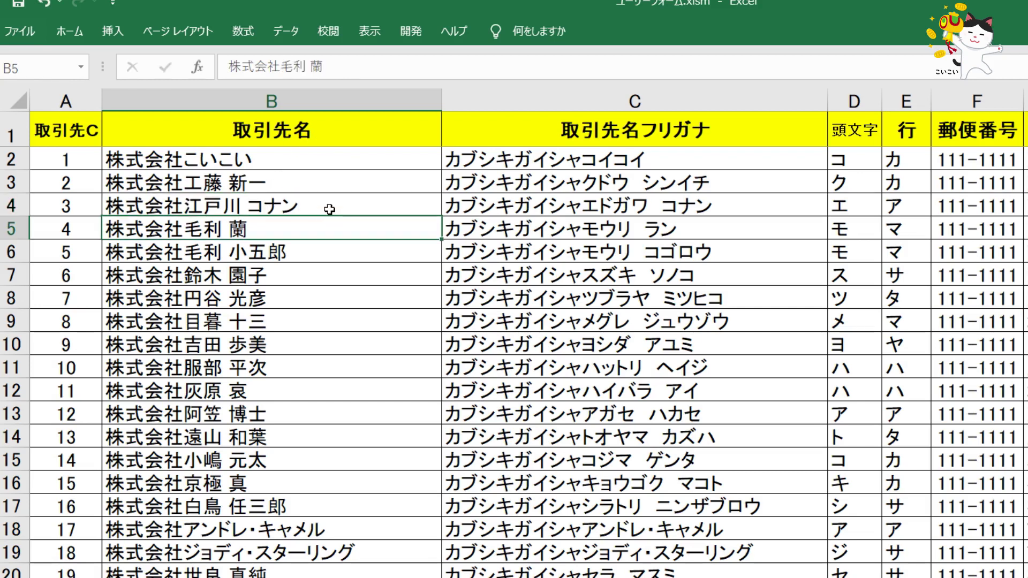
left_click(329, 209)
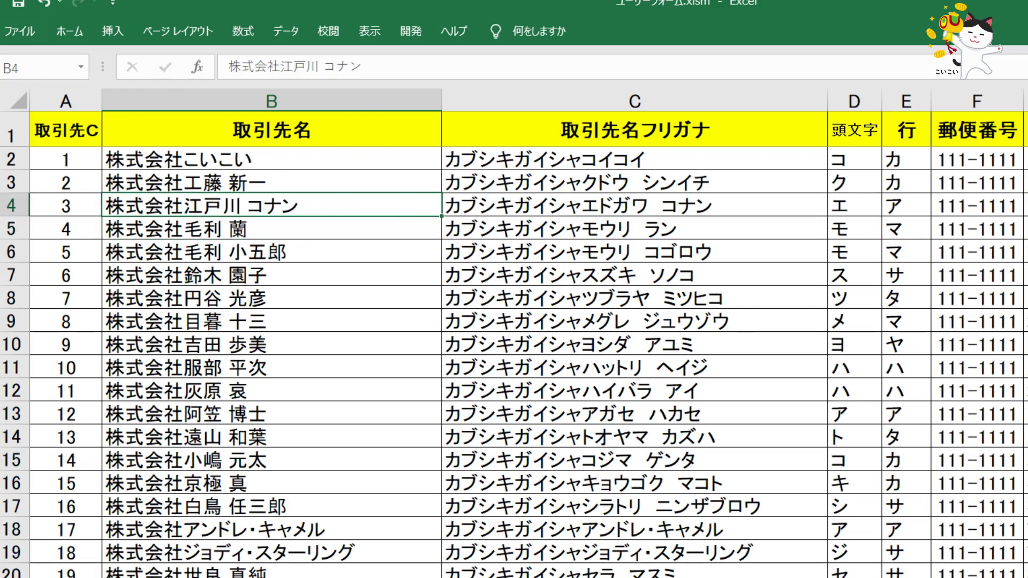
key("alt+F11")
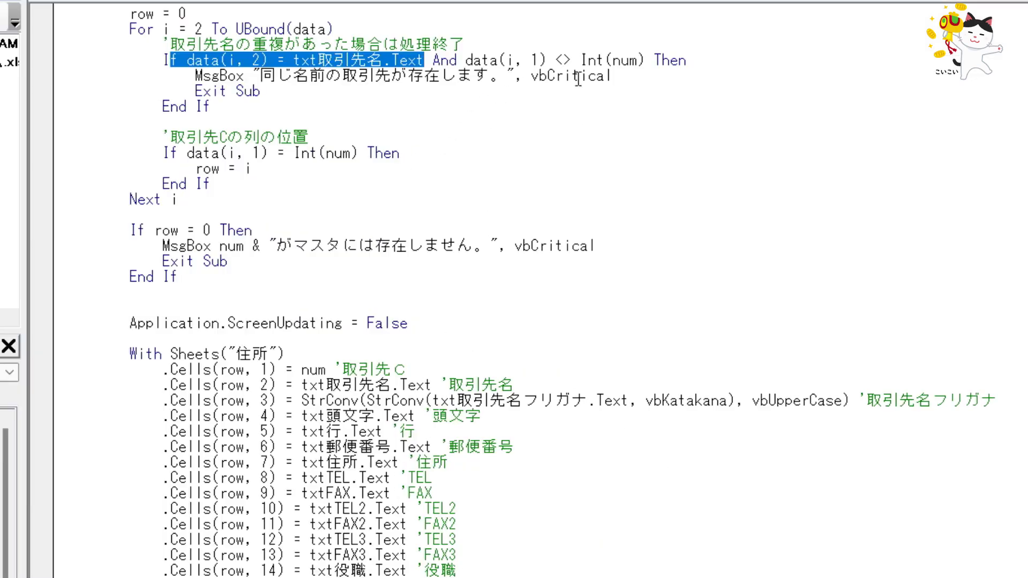
left_click_drag(612, 76, 10, 79)
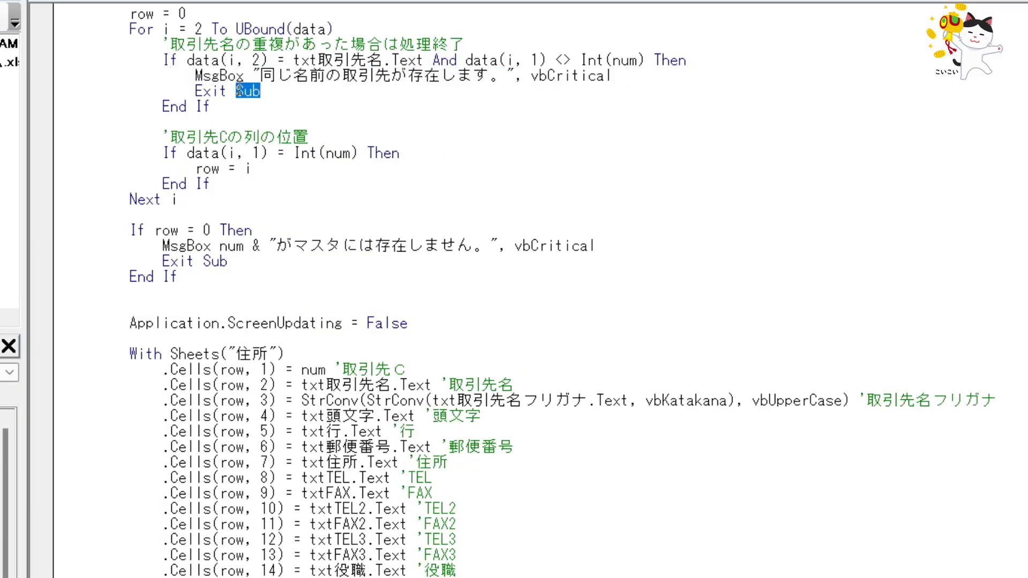
left_click(271, 78)
left_click_drag(433, 60, 646, 62)
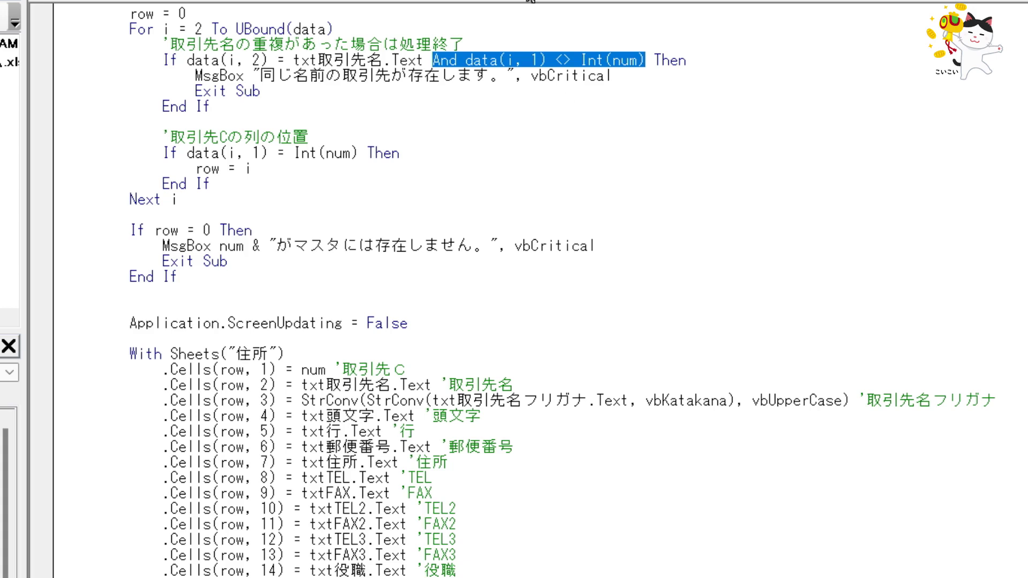
left_click(506, 100)
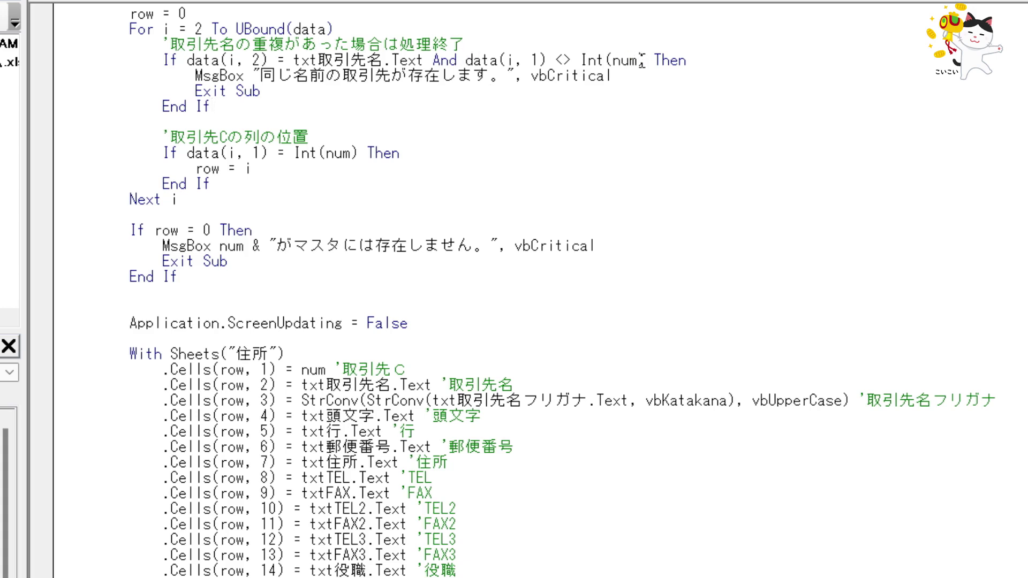
left_click_drag(646, 60, 464, 60)
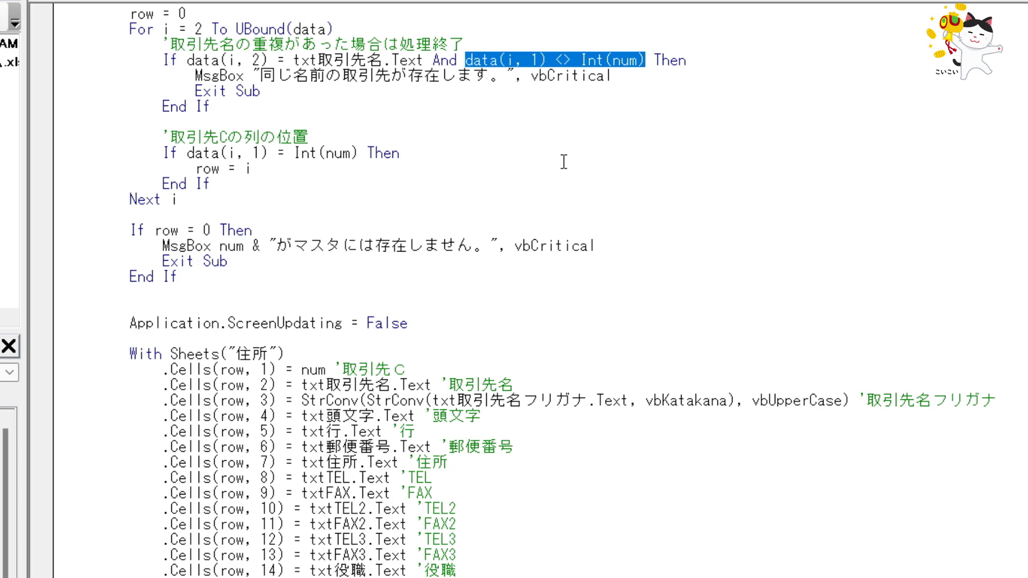
left_click(622, 60)
left_click_drag(646, 60, 464, 60)
Step: Review cmb変更_Click's missing-record check and the block that writes the record to the sheet
scroll(377, 177, "down", 1)
scroll(377, 177, "down", 2)
scroll(377, 176, "down", 1)
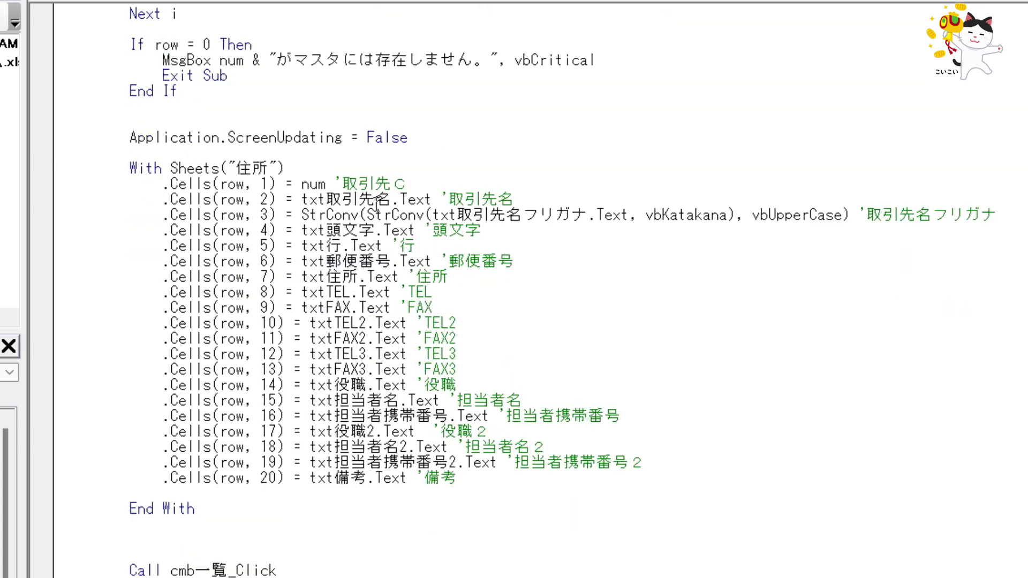
left_click_drag(224, 115, 70, 42)
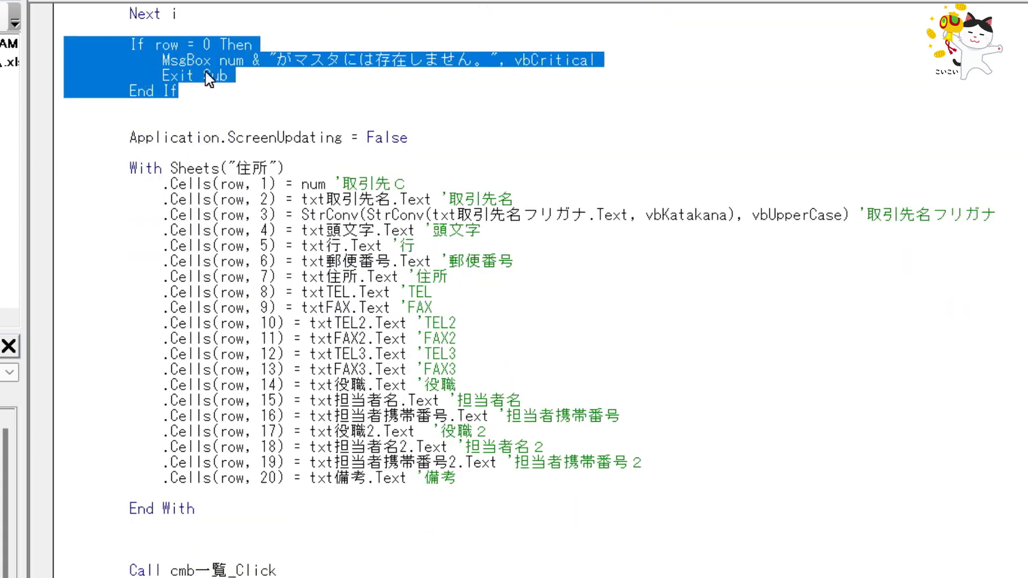
left_click(275, 110)
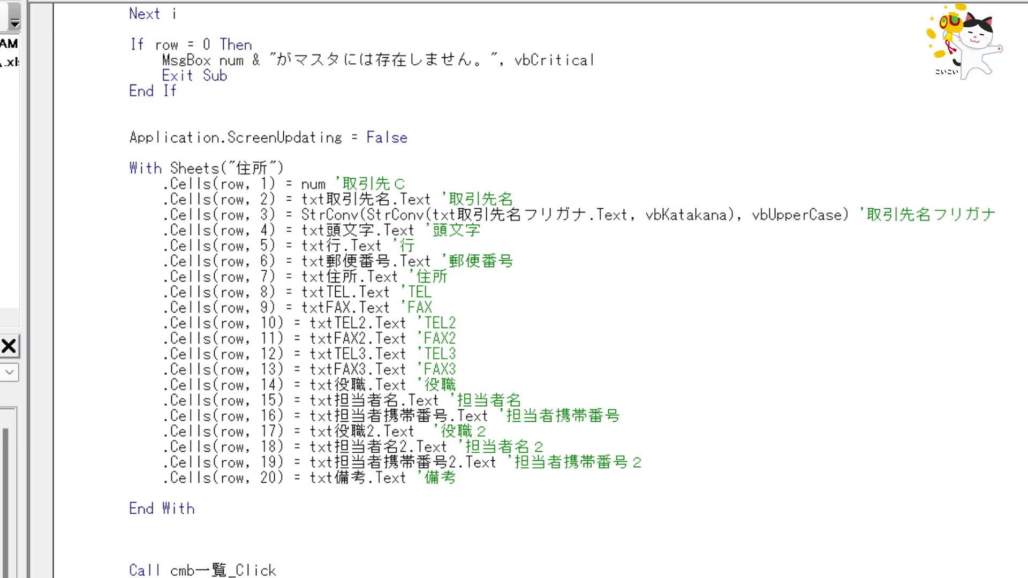
scroll(228, 414, "down", 6)
scroll(228, 413, "up", 4)
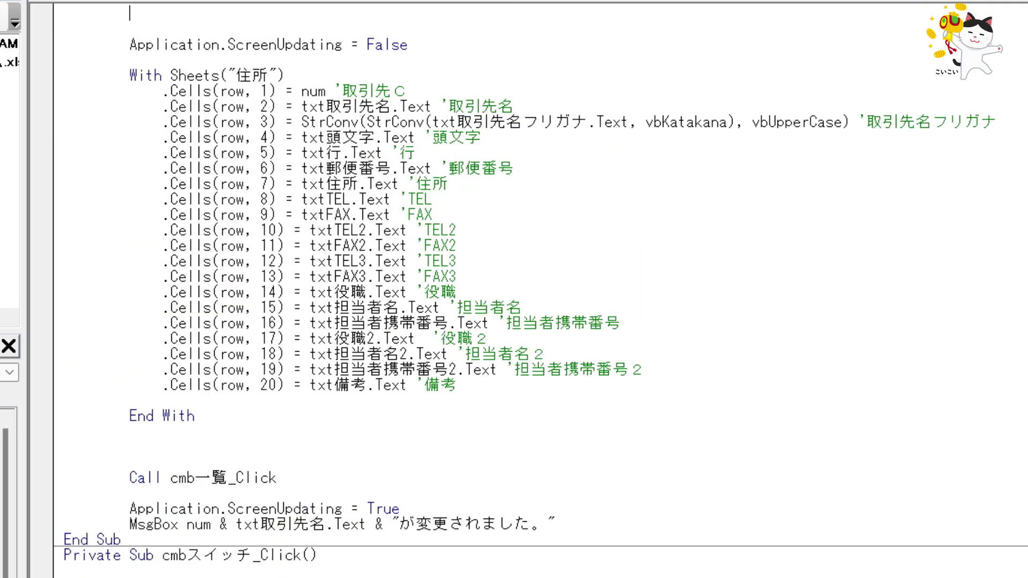
left_click_drag(229, 414, 34, 43)
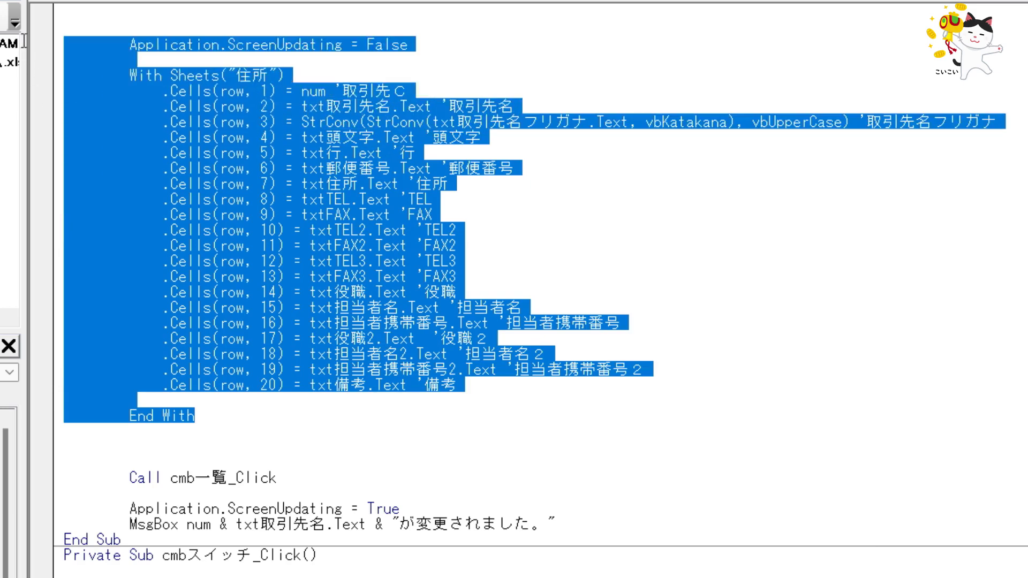
left_click(277, 122)
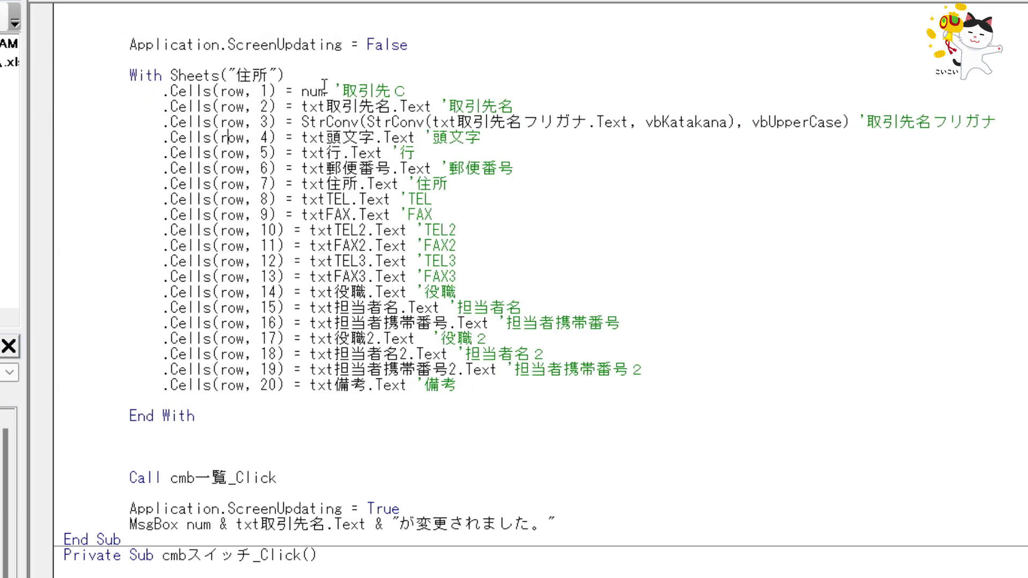
Step: Point out num written to column 1 and the twenty .Cells assignment lines
left_click_drag(293, 91, 409, 91)
left_click(532, 155)
left_click_drag(559, 404, 46, 103)
left_click(605, 210)
Step: Go over the Call cmb一覧_Click, screen-updating and MsgBox change-notice lines at the routine's end
mouse_move(301, 476)
left_mouse_down()
mouse_move(80, 468)
mouse_move(80, 482)
left_mouse_up()
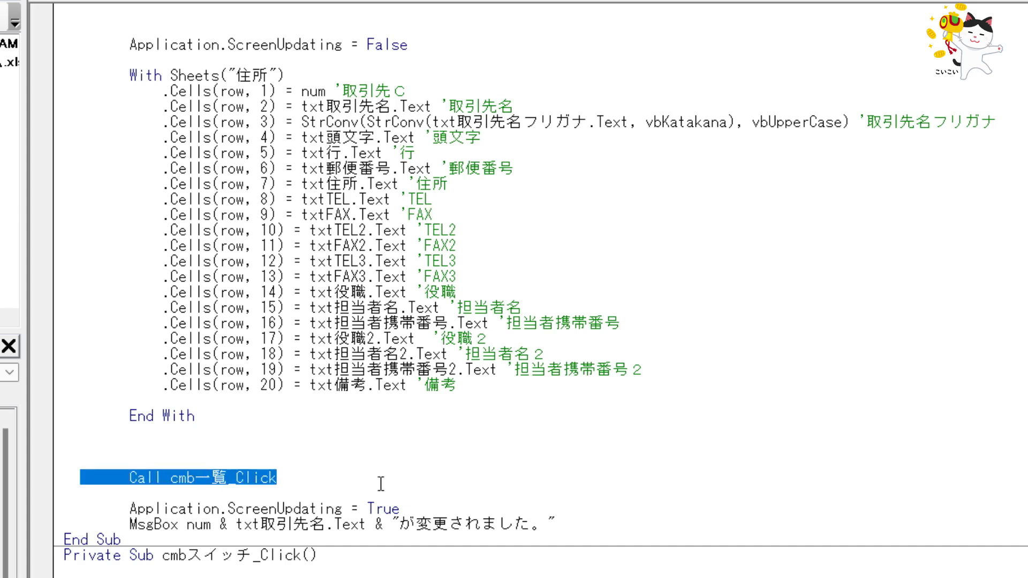
left_click_drag(413, 509, 72, 509)
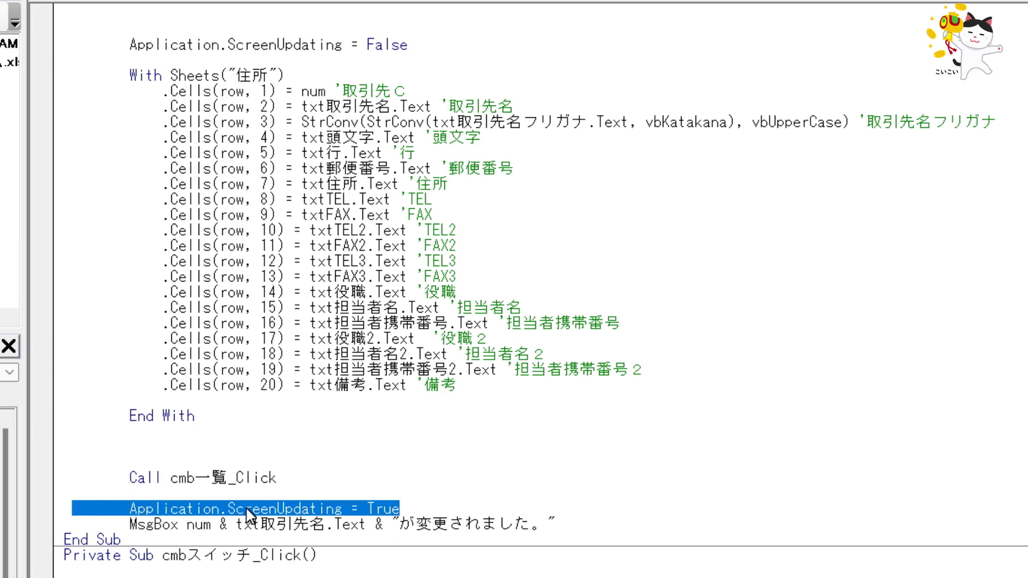
left_click_drag(567, 528, 95, 527)
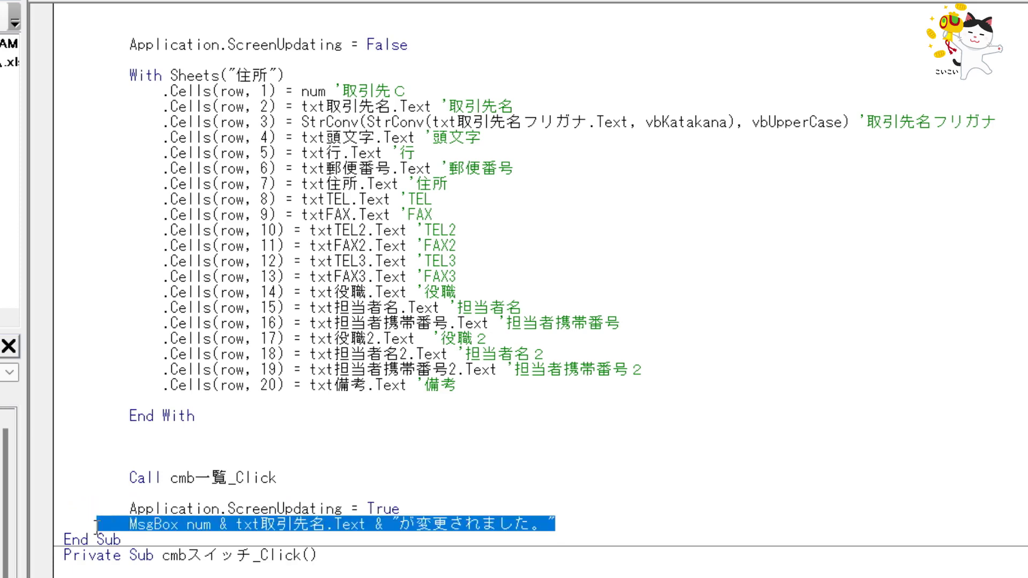
left_click(177, 492)
scroll(339, 435, "down", 1)
scroll(340, 435, "down", 3)
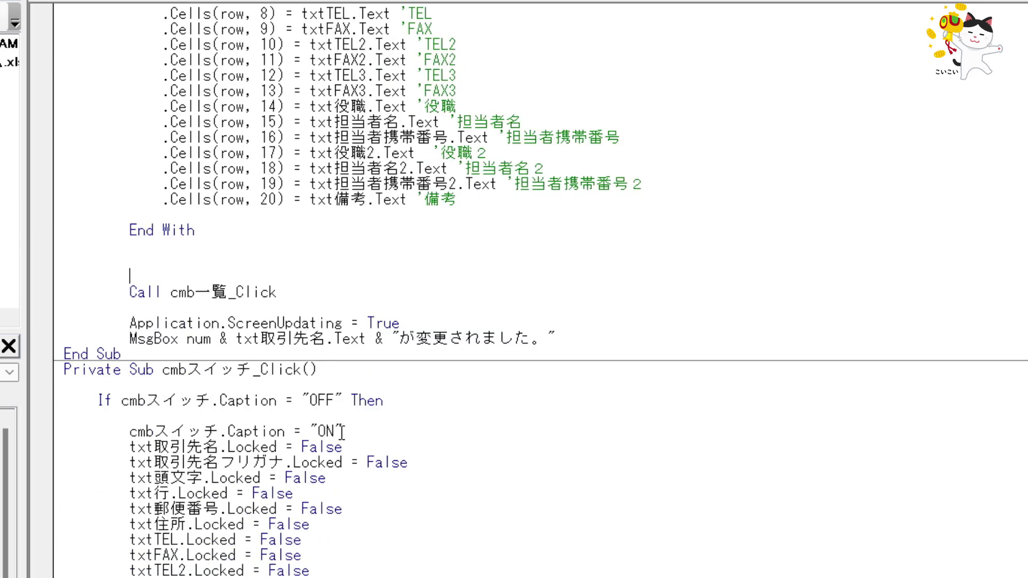
scroll(341, 433, "down", 3)
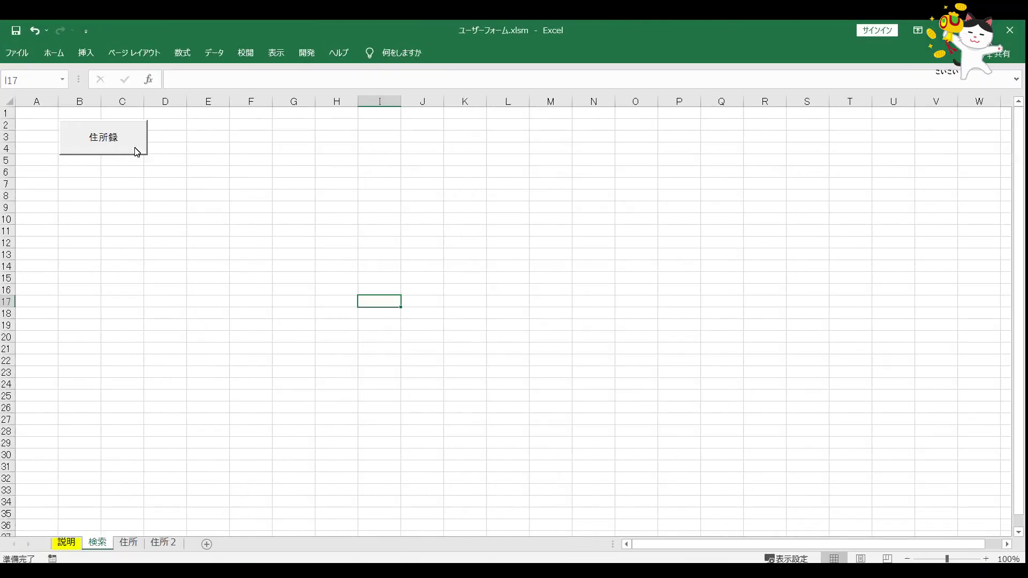
Step: Open the 住所録 form with 編集モード ON and load client 21's record
left_click(129, 147)
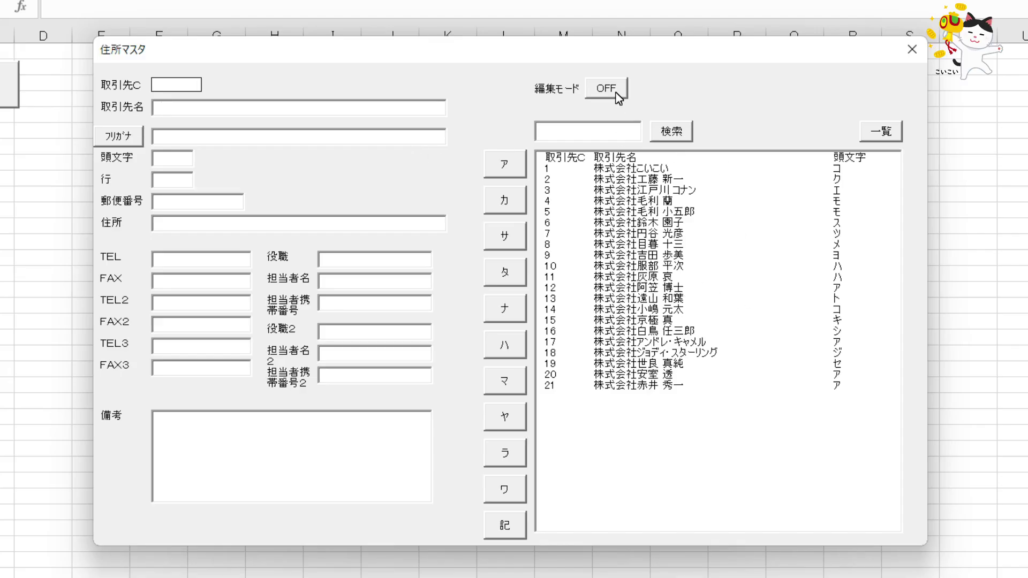
left_click(616, 95)
left_click(668, 377)
left_click(668, 385)
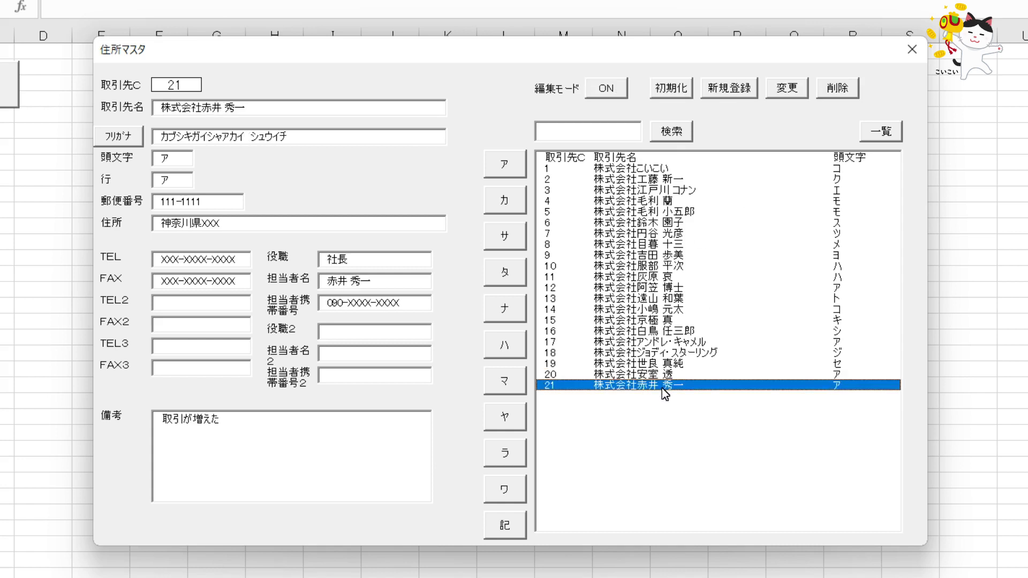
Step: Append 2 to client 21's 取引先名 and save it via 変更, confirming with はい and OK
left_click(284, 107)
type("2")
key("Return")
left_click(785, 89)
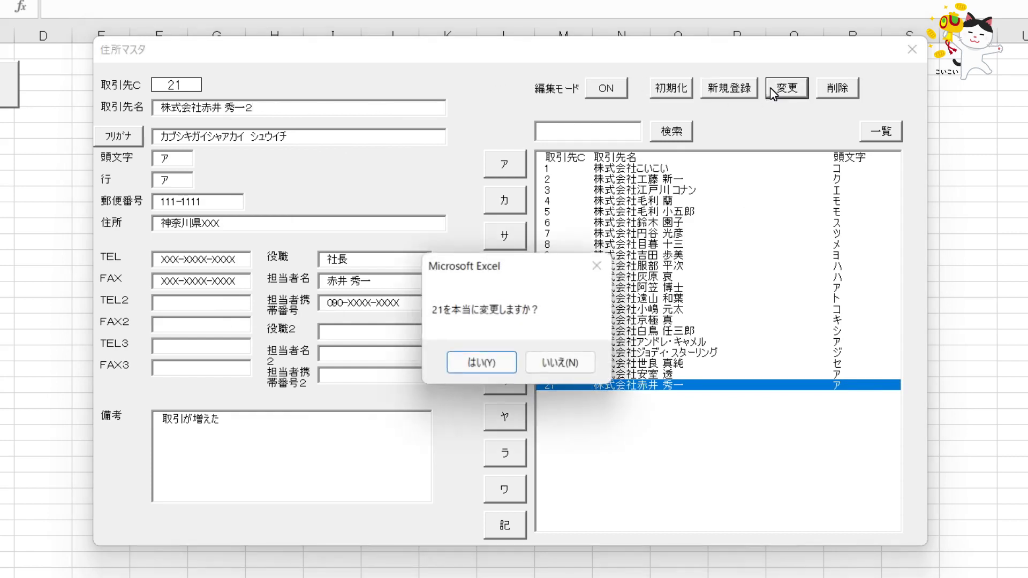
left_click(482, 364)
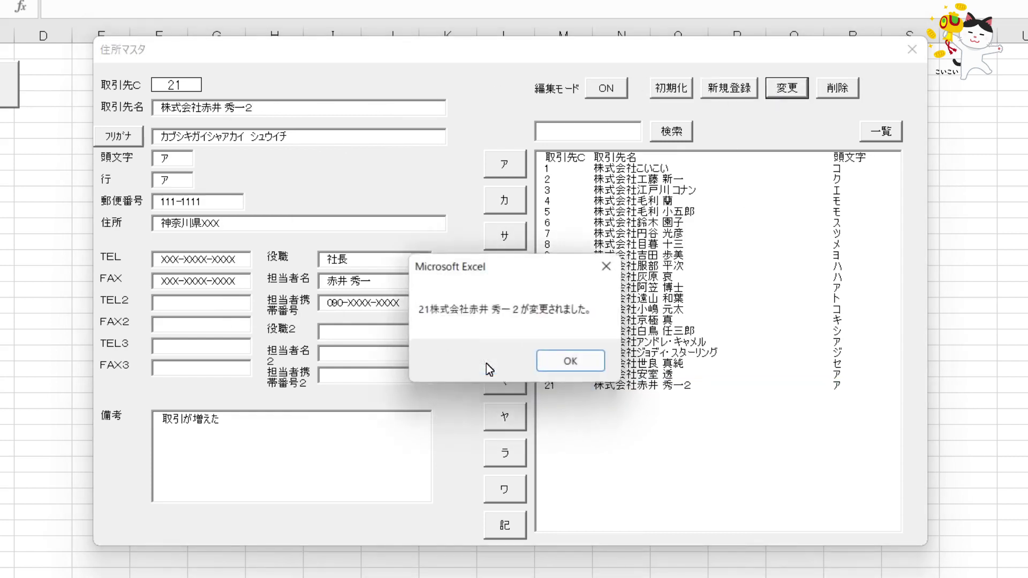
left_click(574, 368)
left_click(626, 387)
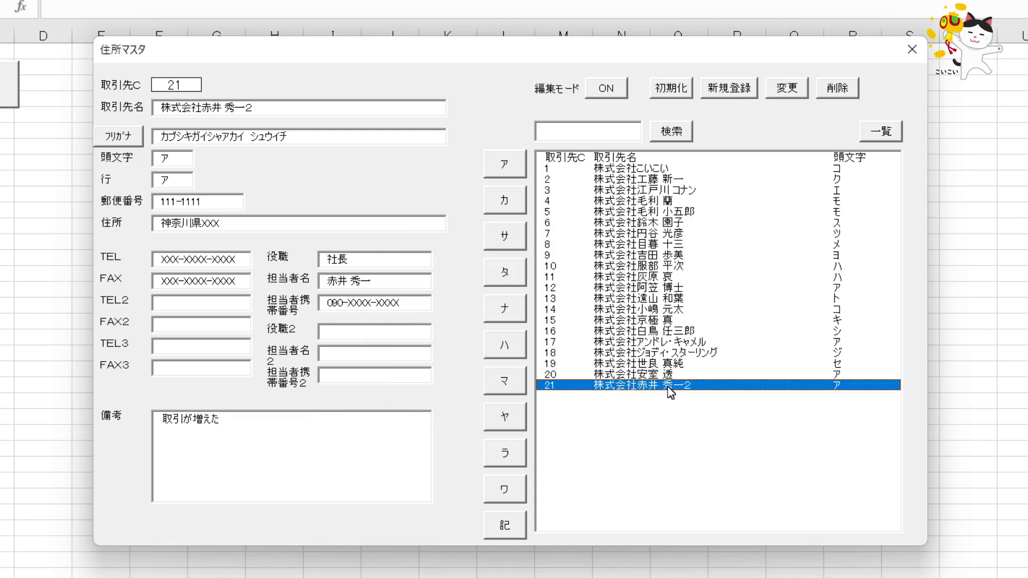
Step: Load records 19 and 20, then reload record 21 to confirm the updated name
left_click(670, 367)
left_click(670, 376)
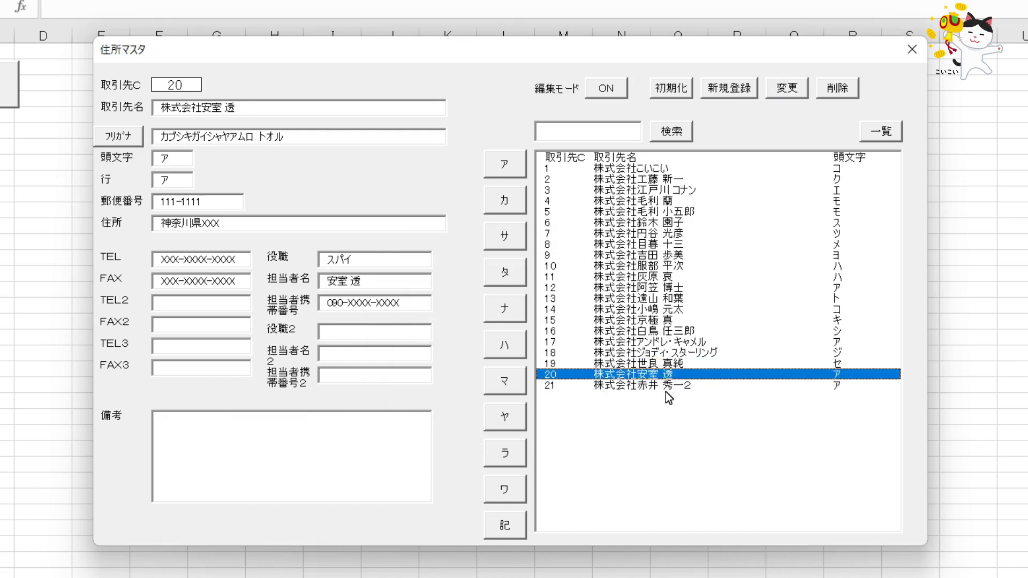
left_click(666, 387)
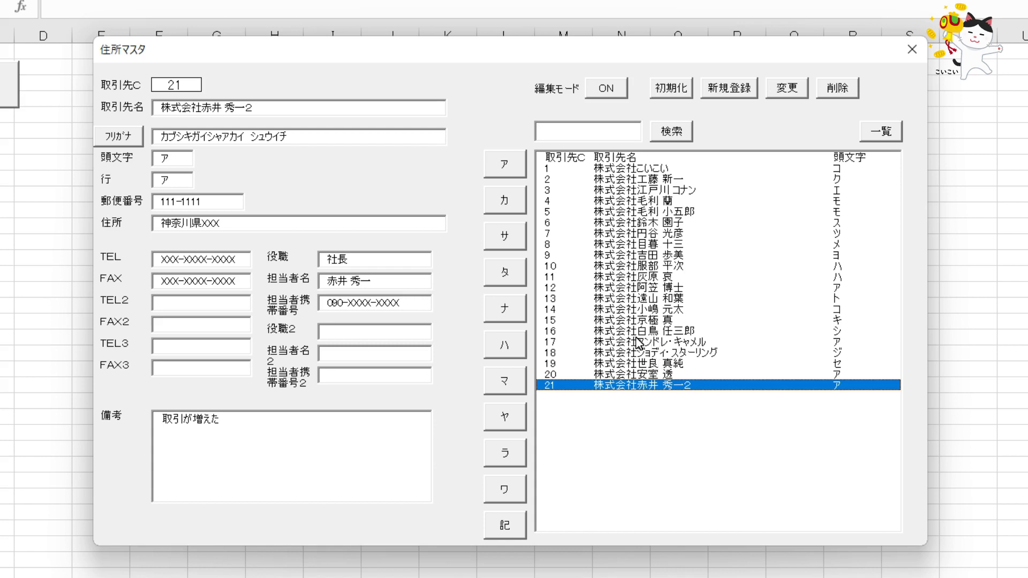
Step: Delete client record 21 with 削除, answering はい and OK, then load record 20
left_click(849, 89)
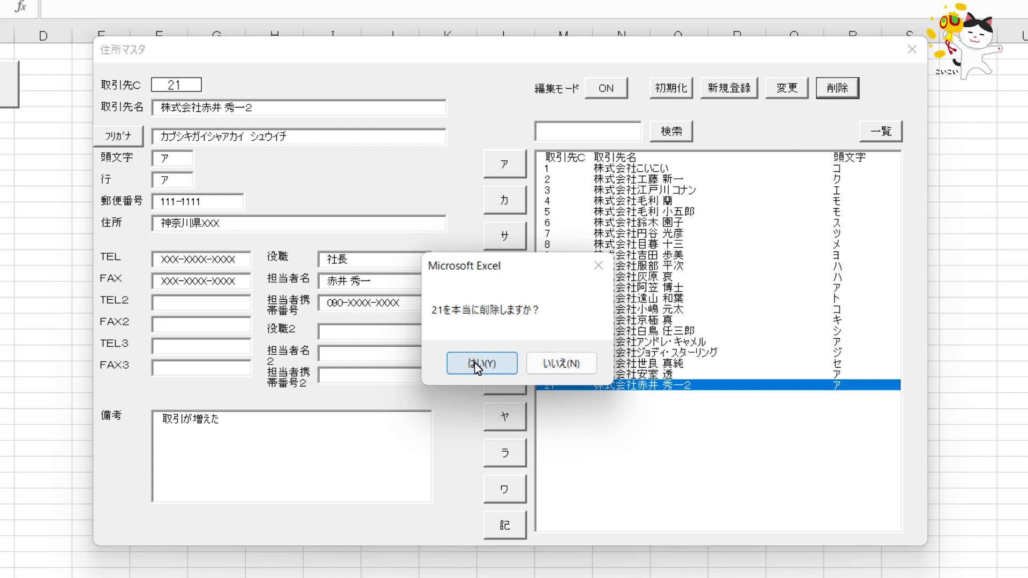
left_click(476, 364)
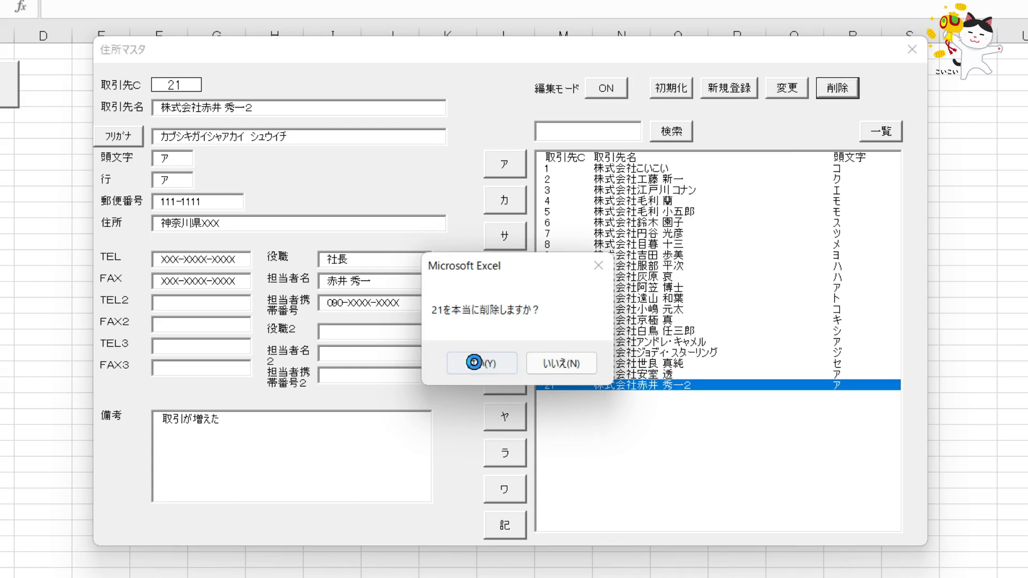
left_click(594, 369)
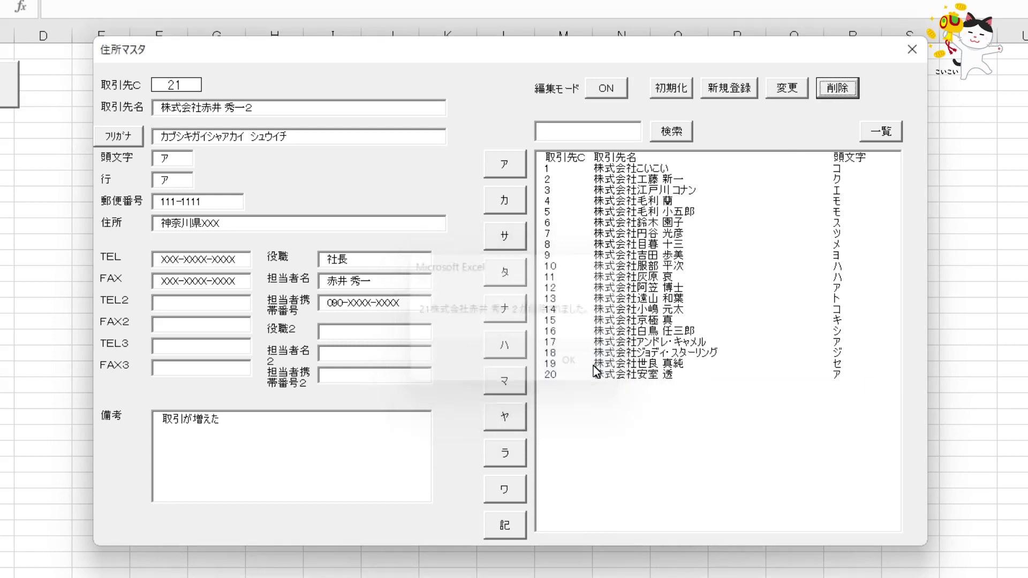
left_click(662, 375)
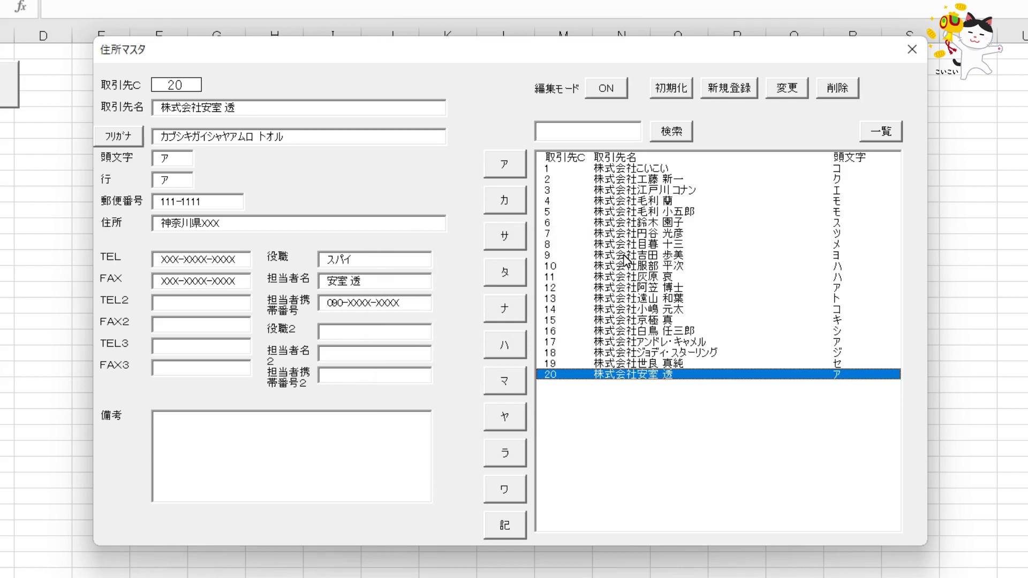
Step: Close the form, verify row 21 is gone on the 住所 sheet, and reopen 住所録 from 検索
left_click(911, 49)
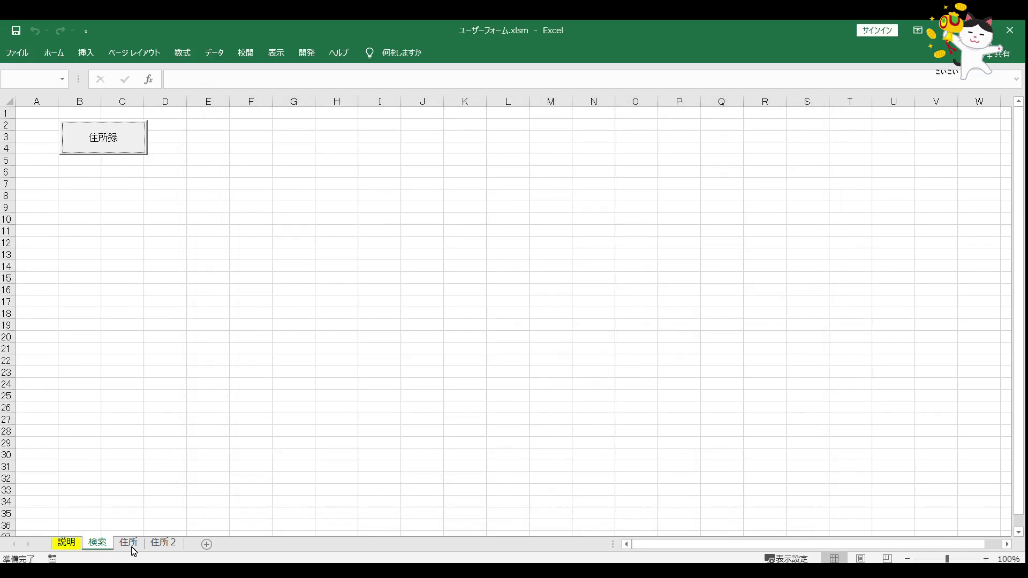
left_click(131, 546)
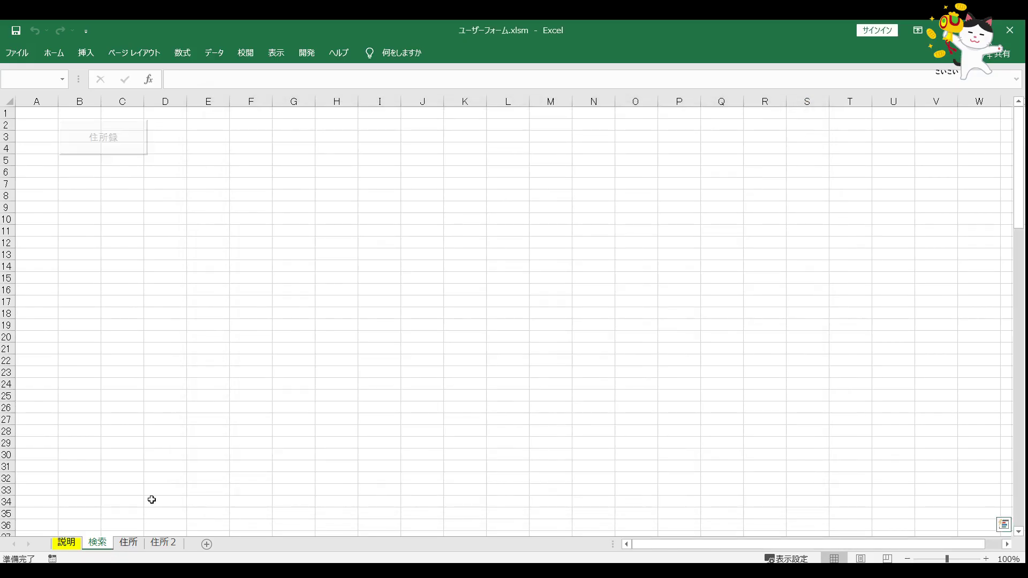
left_click_drag(56, 474, 859, 480)
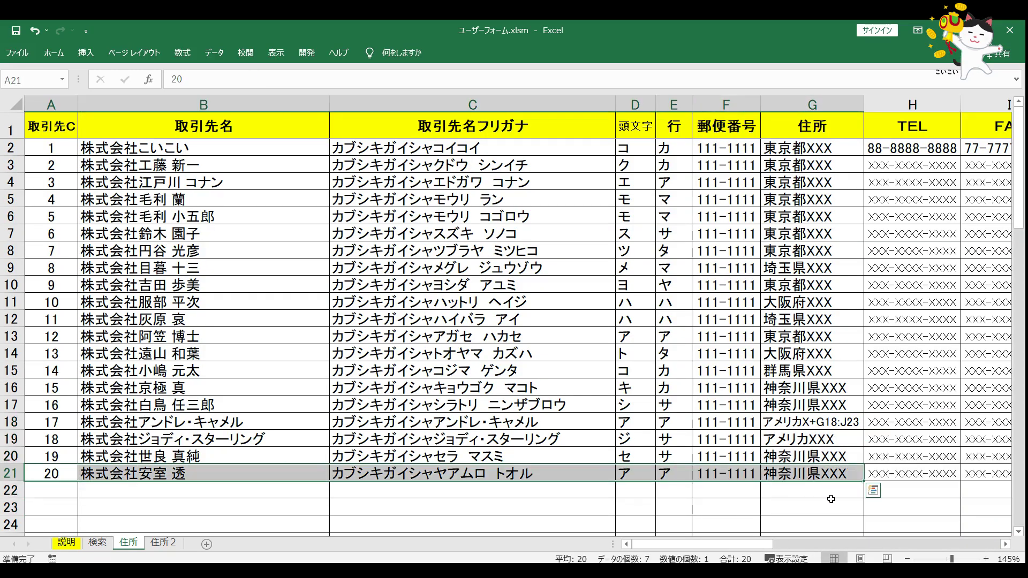
left_click(92, 545)
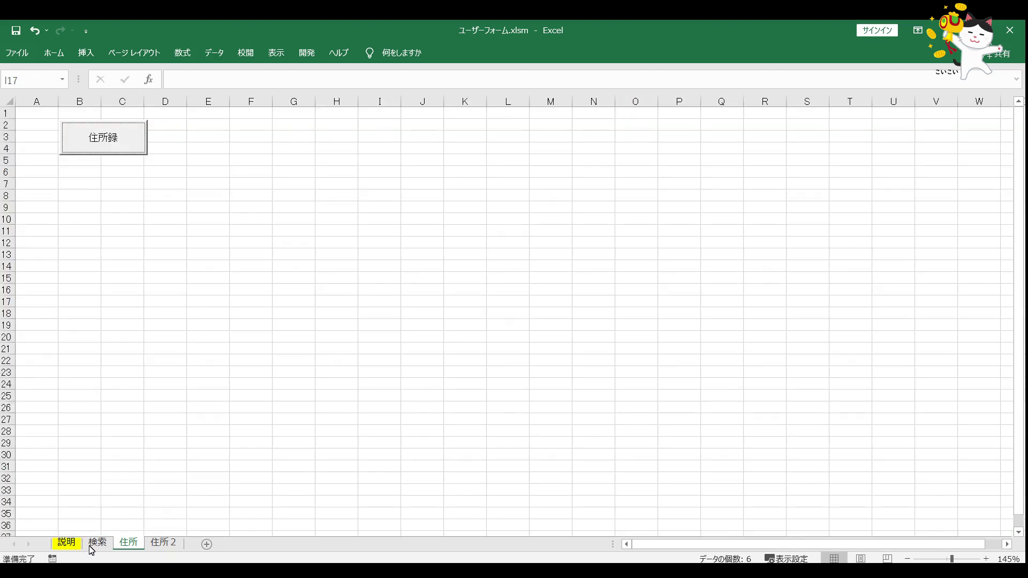
left_click(137, 149)
Step: Load record 20, then highlight the 住所録 row 3 text and the row 1 title on the 説明 sheet
left_click(617, 353)
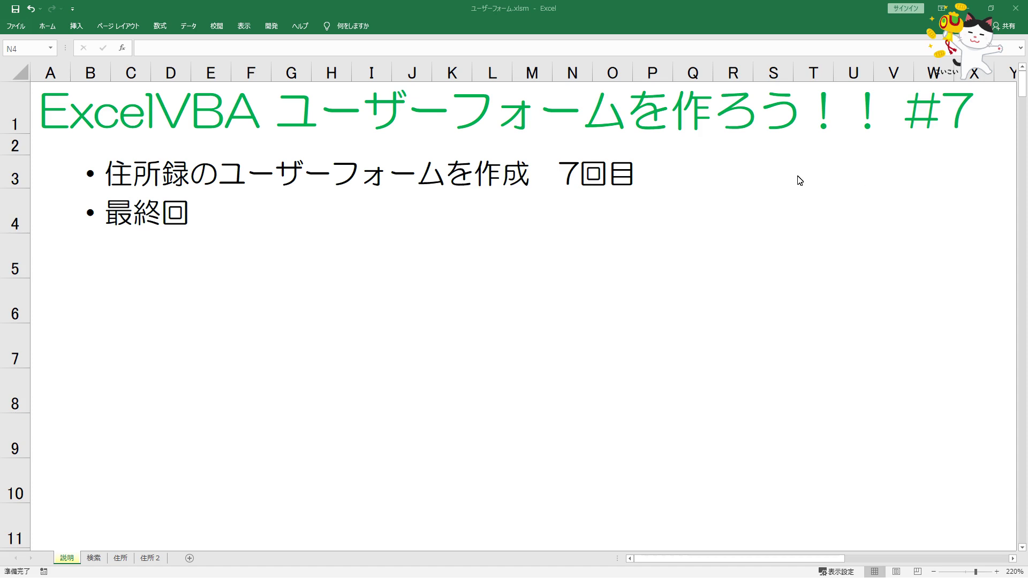
left_click_drag(76, 174, 736, 173)
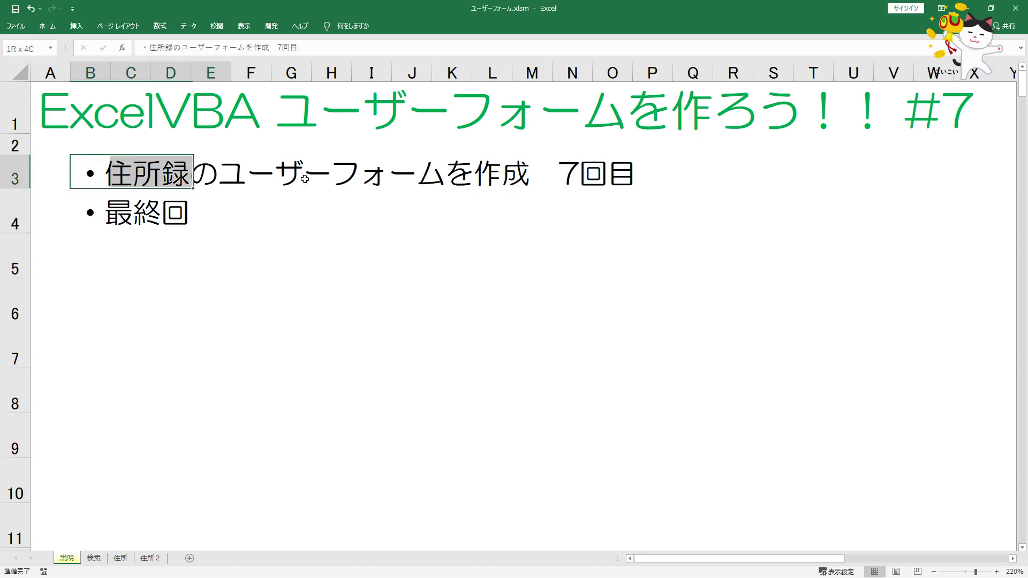
left_click(736, 174)
left_click_drag(974, 107, 41, 108)
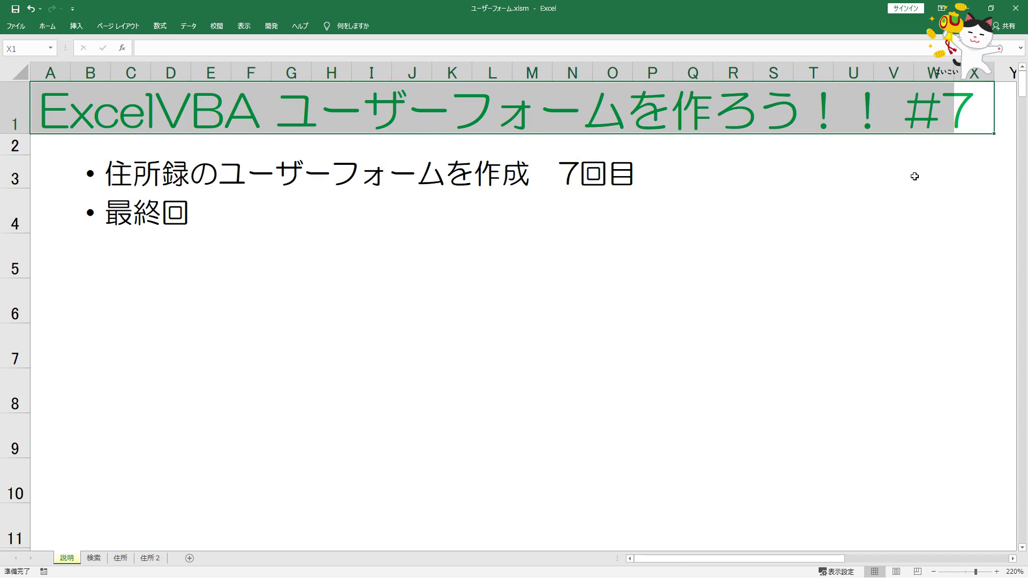
left_click(948, 179)
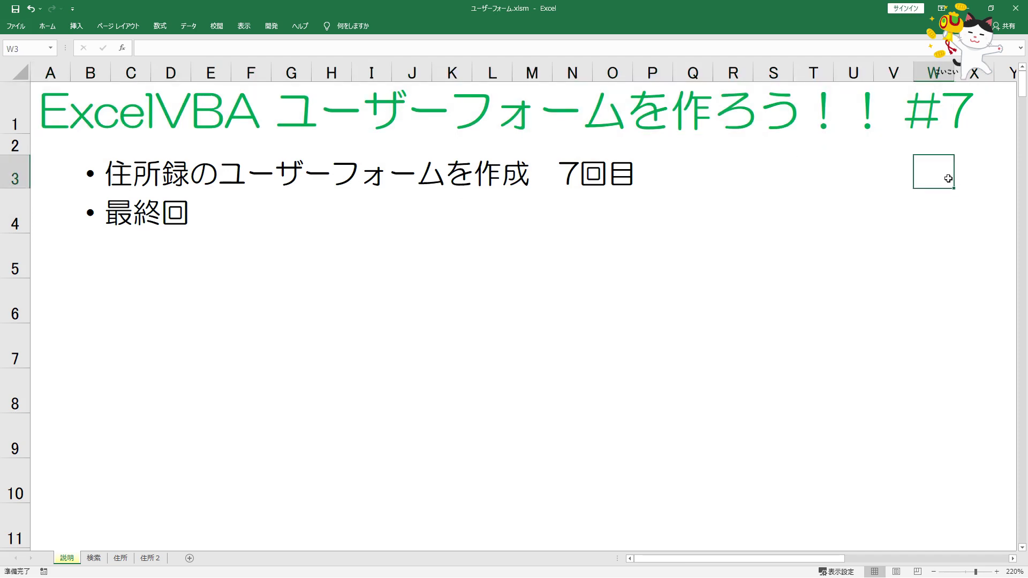